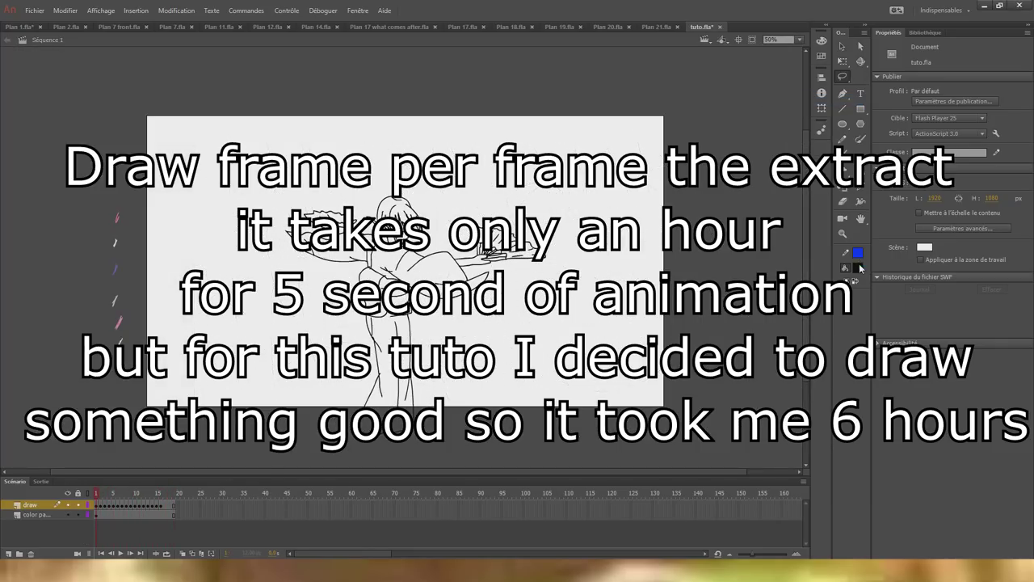
Sample the pale lilac kimono colour from the swatch strokes beside the stage as the Paint Bucket fill.
click(845, 252)
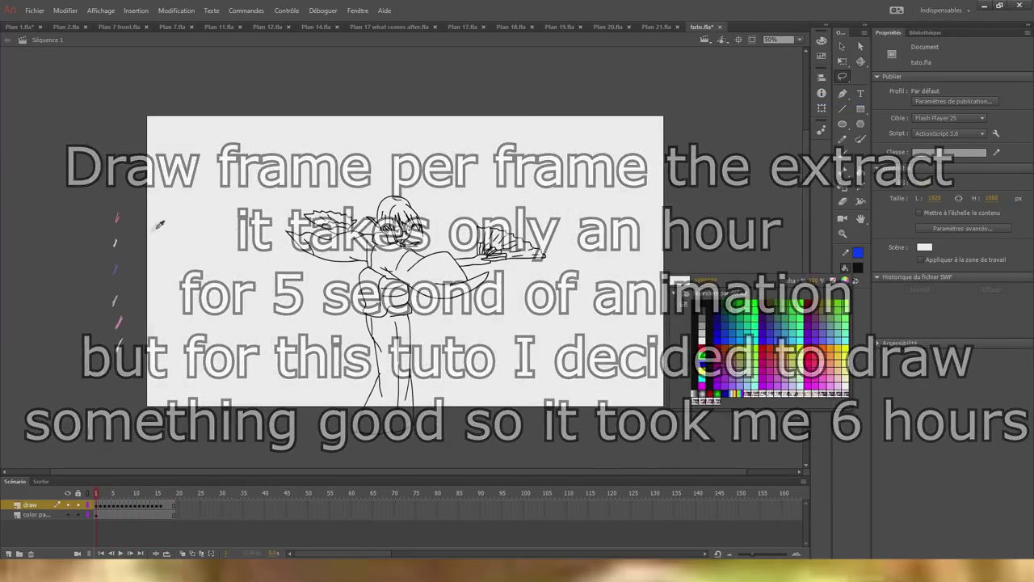
click(117, 241)
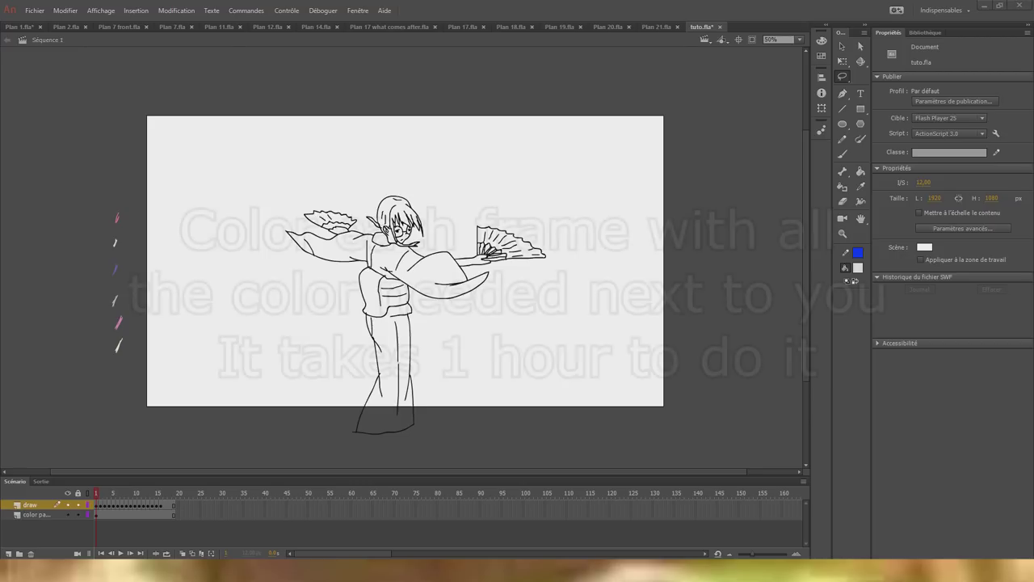
key(k)
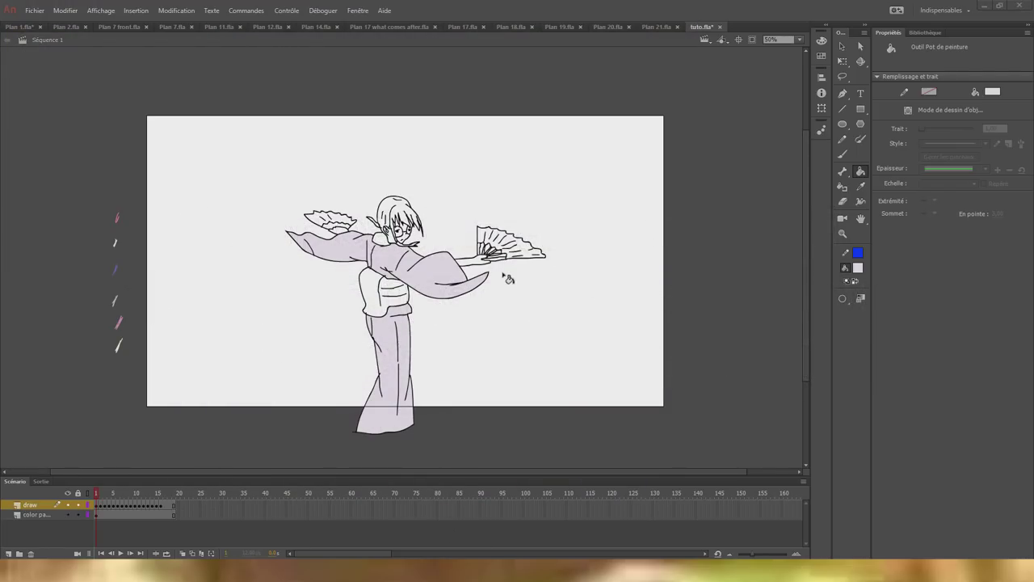
Fill the kimono's sleeves, bodice, skirt and waist fold with pale lilac on frame 2.
key(period)
click(339, 246)
click(416, 283)
click(405, 363)
click(403, 311)
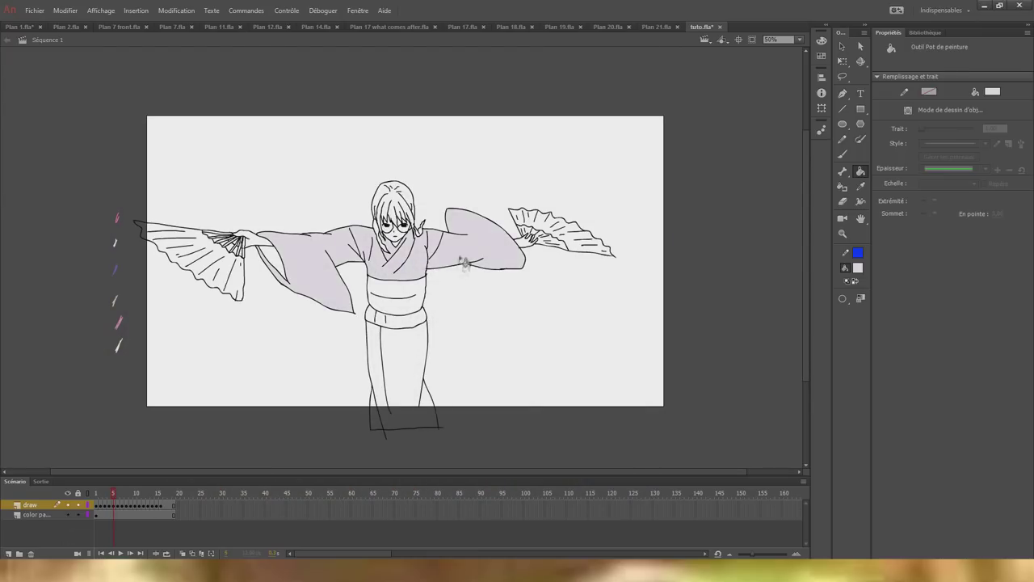
Fill the kimono's skirt and waist fold on frame 5 and the sleeve and bodice on frame 6 with pale lilac.
click(375, 410)
click(418, 321)
click(118, 505)
click(484, 261)
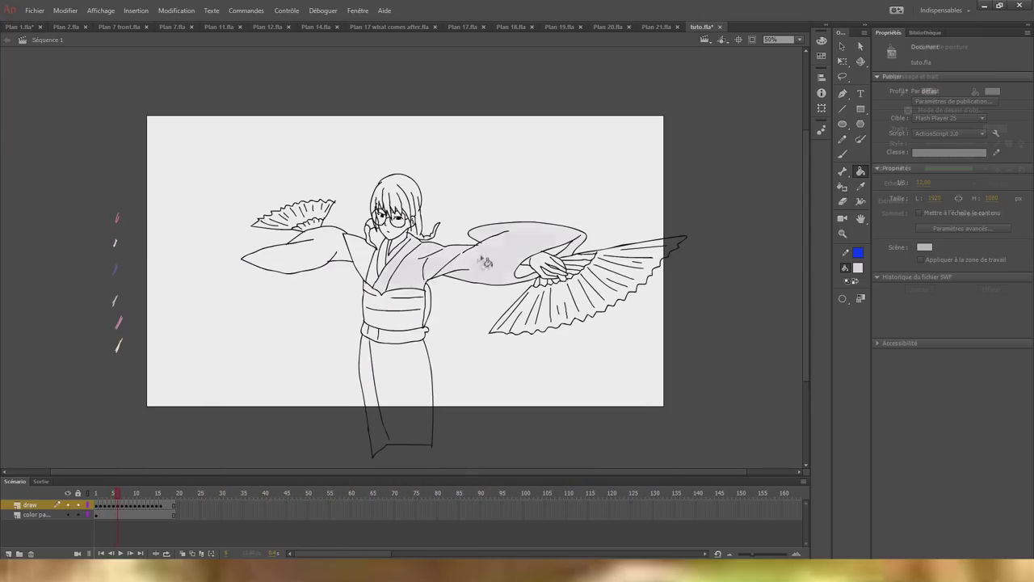
click(411, 271)
click(366, 261)
Fill the skirt, waist fold and remaining sleeve with pale lilac on frame 6, and check the reference video.
click(842, 154)
click(784, 39)
click(779, 108)
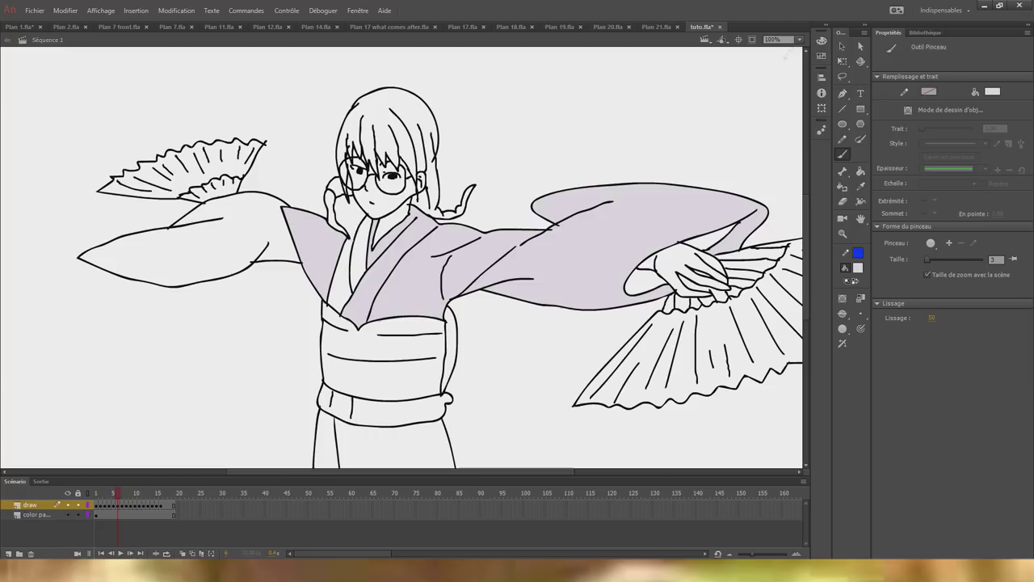
click(799, 40)
click(780, 98)
click(860, 139)
click(860, 171)
click(405, 388)
click(400, 334)
click(297, 252)
key(alt+Tab)
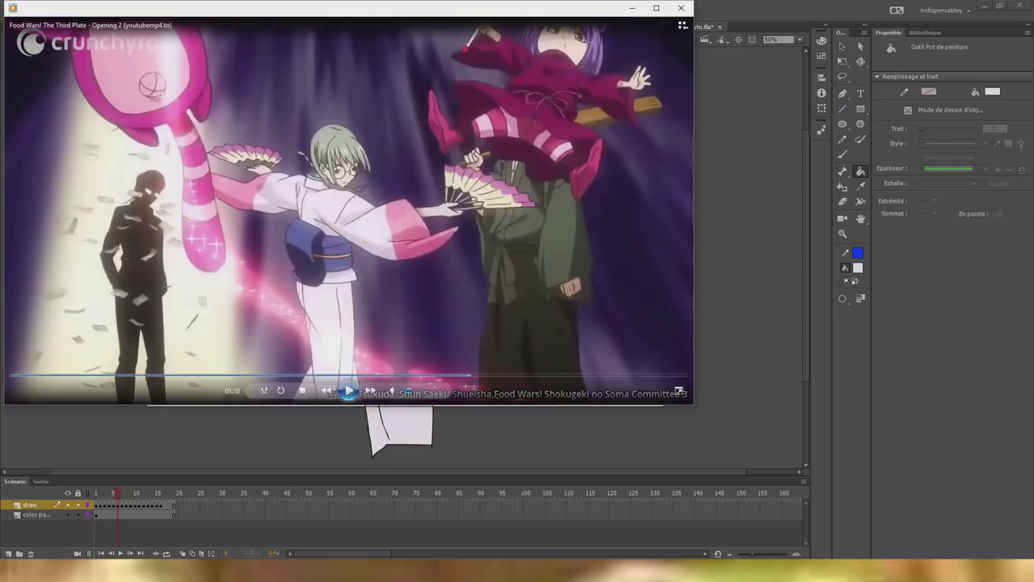
key(alt+Tab)
Fill the kimono's bodice and wide hanging sleeve with pale lilac on frame 7.
key(period)
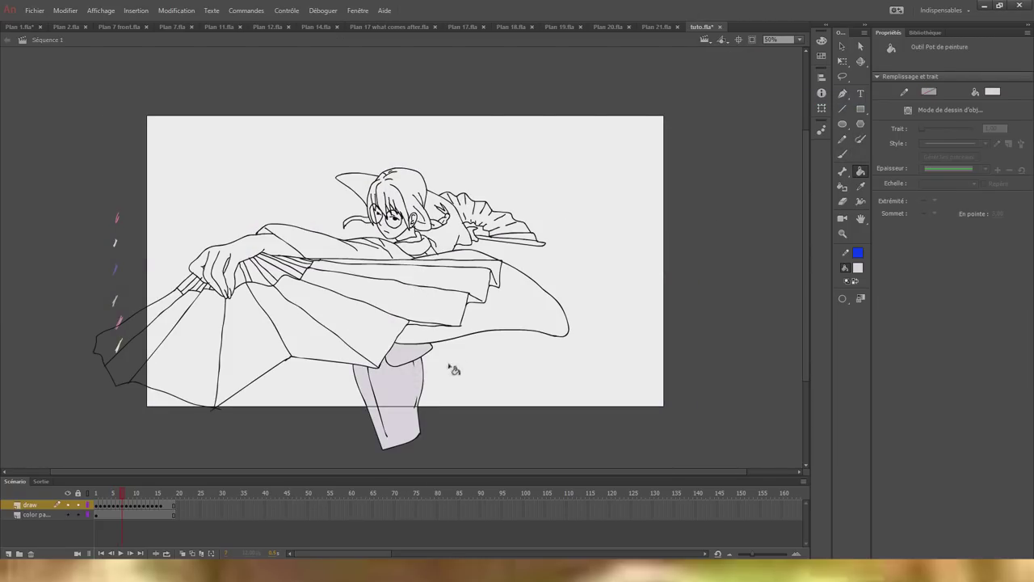
click(423, 254)
click(451, 234)
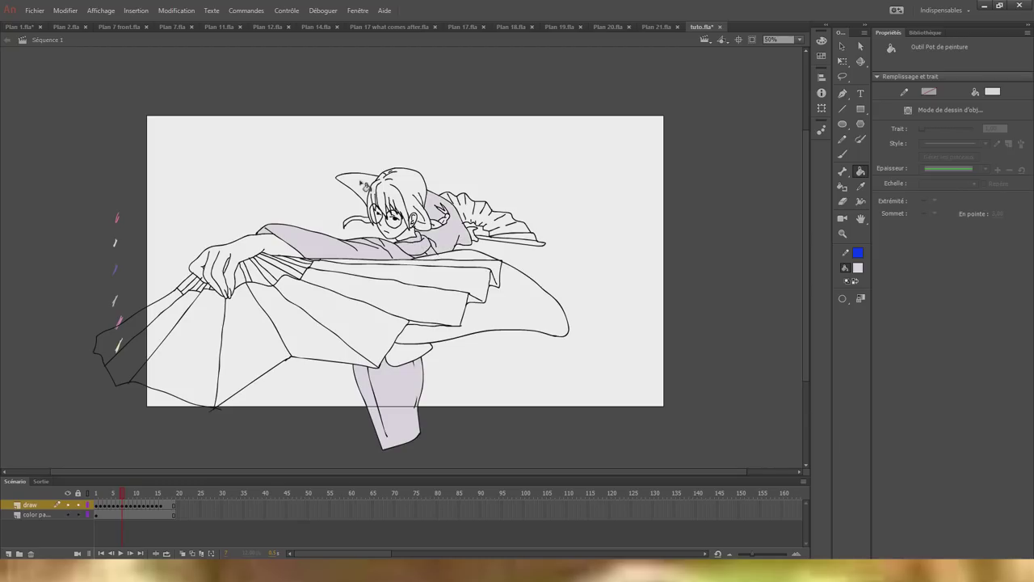
click(473, 335)
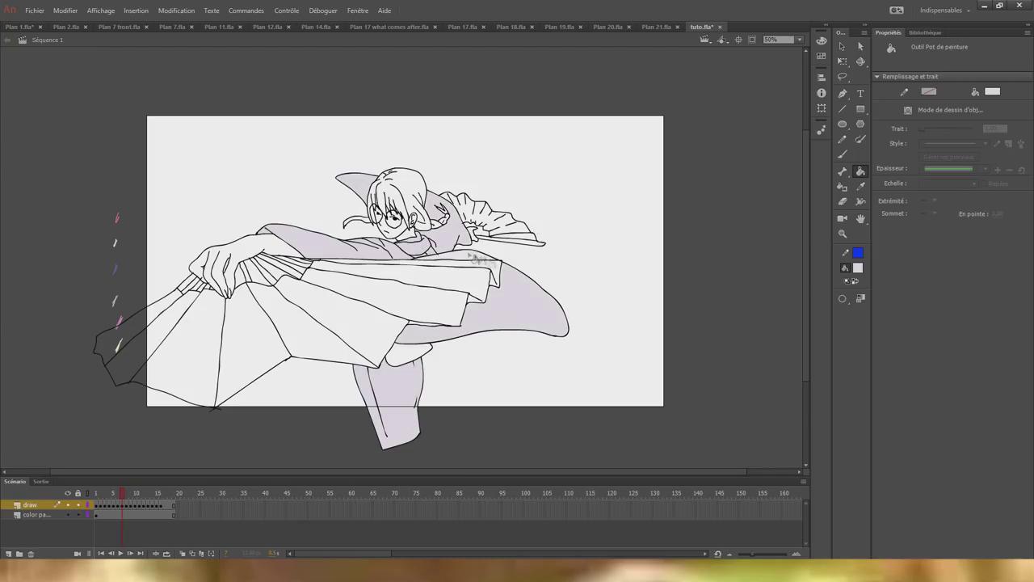
Fill the kimono's sleeves, bodice and collar with pale lilac on frame 8, and undo the fill of the obi.
key(period)
click(396, 279)
click(467, 256)
click(415, 252)
click(419, 326)
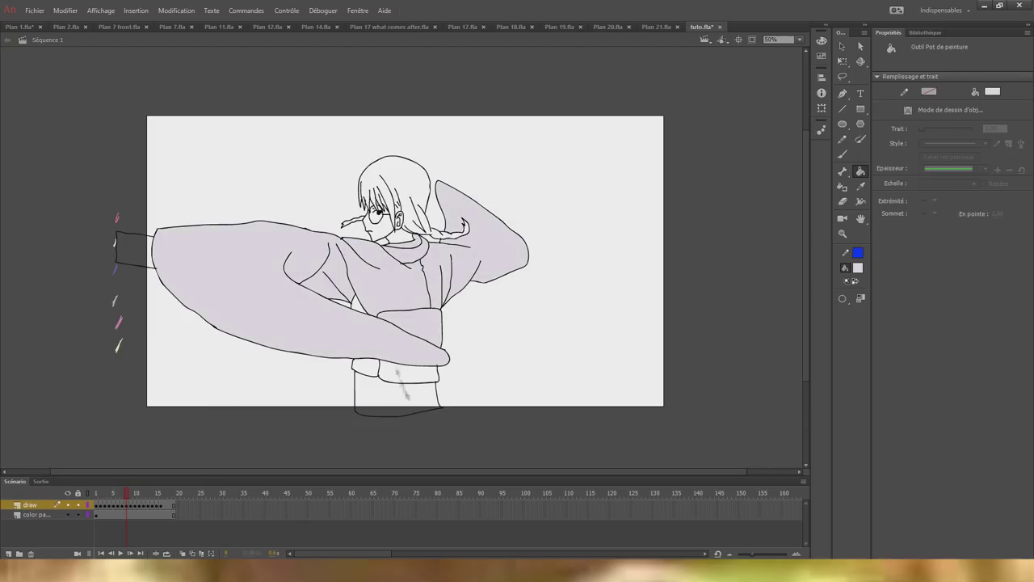
key(ctrl+z)
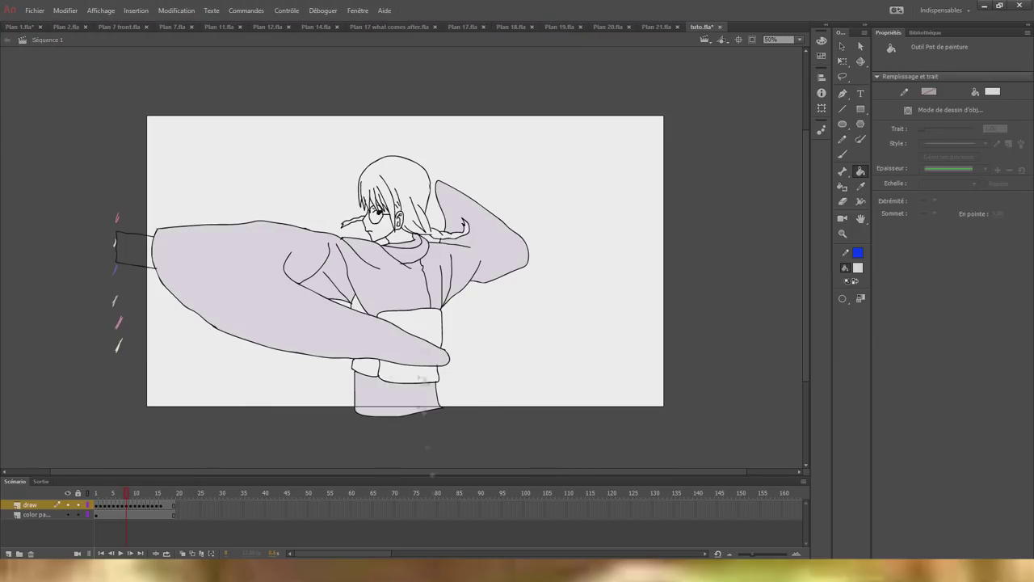
Fill the kimono's bodice and lower hem with pale lilac on frame 9.
key(period)
click(389, 298)
click(361, 437)
Set the Brush colour to black and delete the misdrawn lines around the obi on frame 9 with the Lasso.
click(842, 154)
click(857, 267)
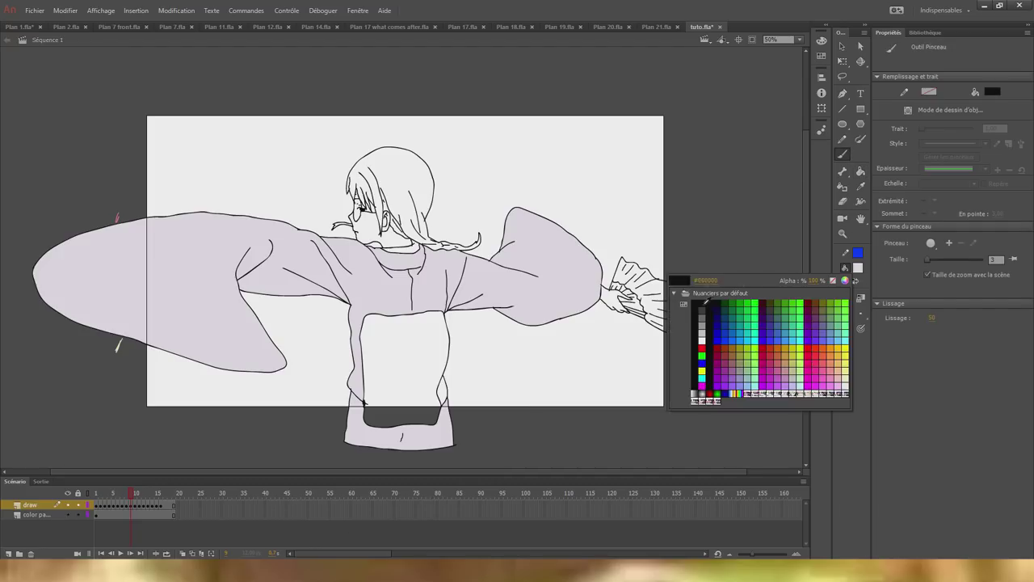
click(706, 301)
key(l)
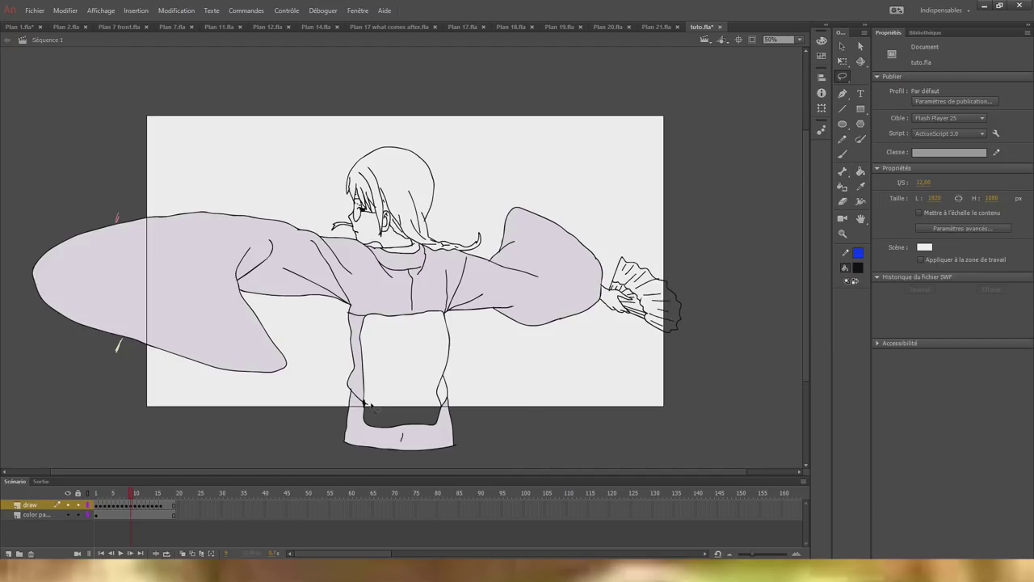
drag(371, 405, 455, 403)
click(862, 173)
click(842, 77)
mouse_move(335, 389)
mouse_down()
mouse_move(410, 415)
mouse_move(363, 403)
mouse_up()
key(Delete)
Temporarily hide the draw layer to resample the fill colour from the covered swatches, and fill the waist area on frame 9.
key(b)
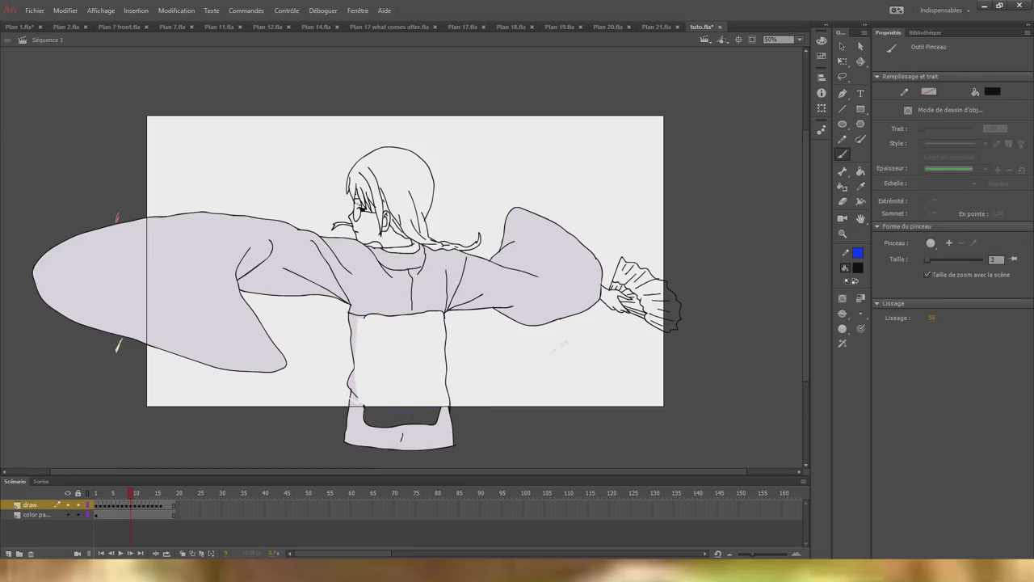
click(858, 267)
click(676, 355)
click(67, 504)
click(857, 268)
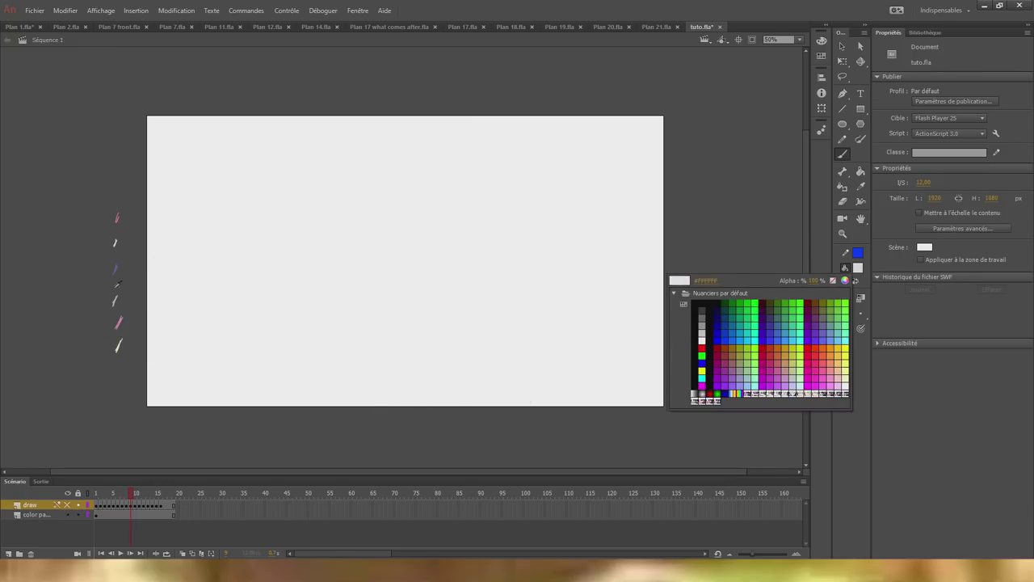
click(117, 283)
click(68, 505)
key(k)
click(402, 364)
Try to draw the fan's lower edge on frame 11 with a black Brush stroke.
key(b)
click(858, 267)
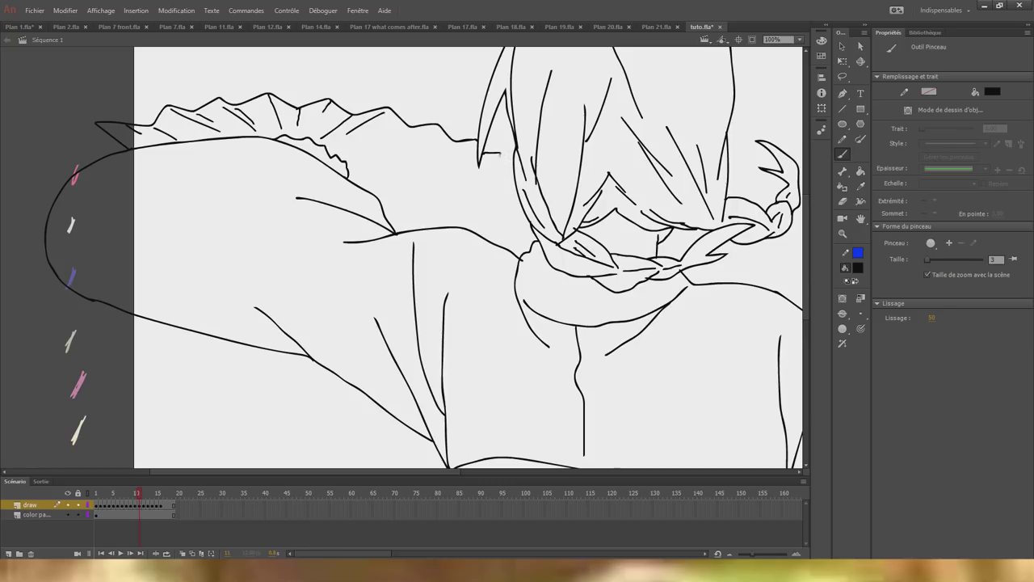
drag(432, 193, 472, 183)
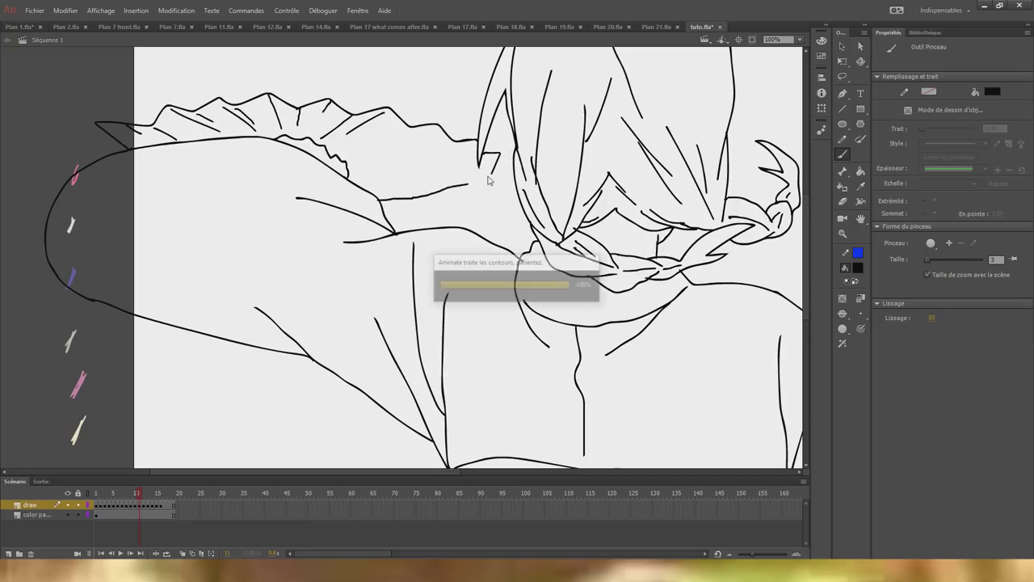
key(ctrl+z)
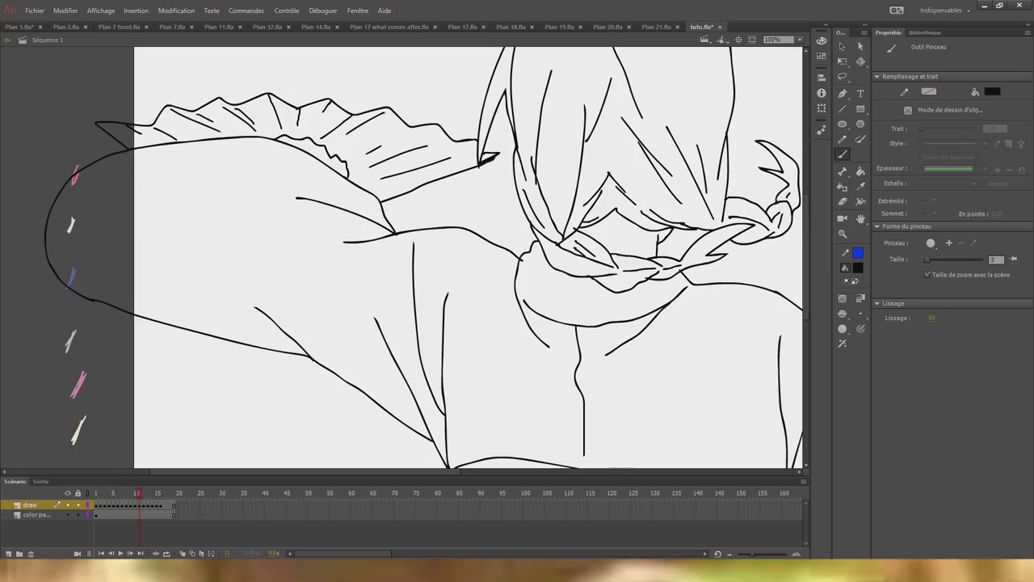
Fill the kimono's large sleeve on frame 11 with pale lilac.
drag(806, 258, 806, 333)
drag(439, 471, 549, 473)
drag(807, 333, 807, 295)
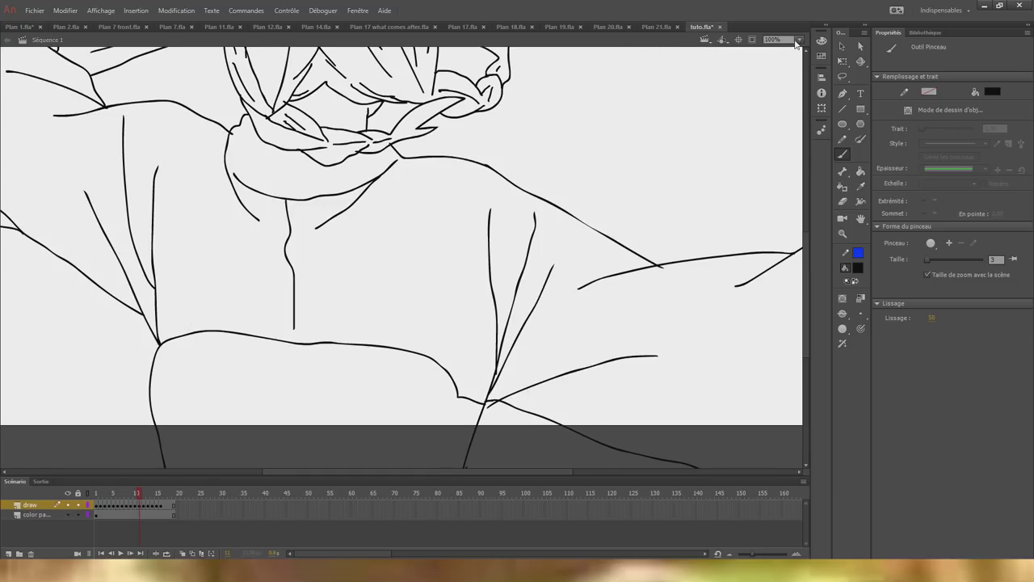
click(799, 40)
click(780, 99)
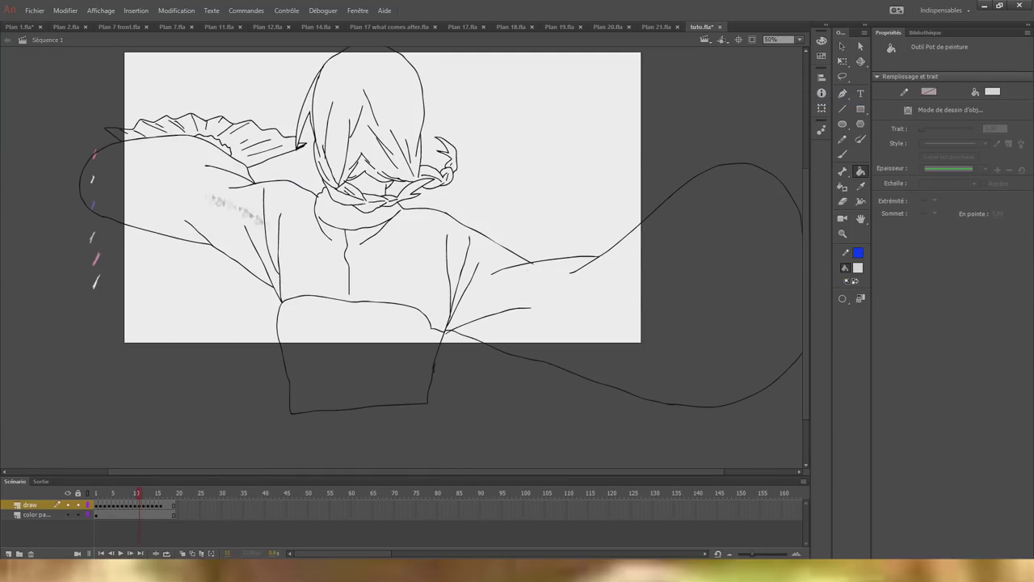
click(484, 293)
Fill the kimono's shoulder and collar areas on frame 15 with pale lilac.
key(period)
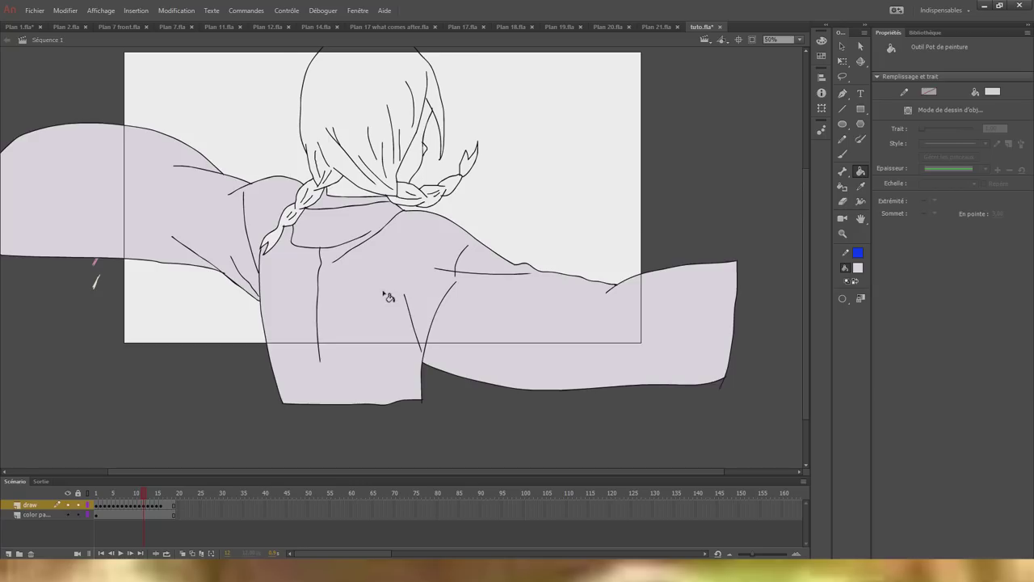
key(period)
key(period)
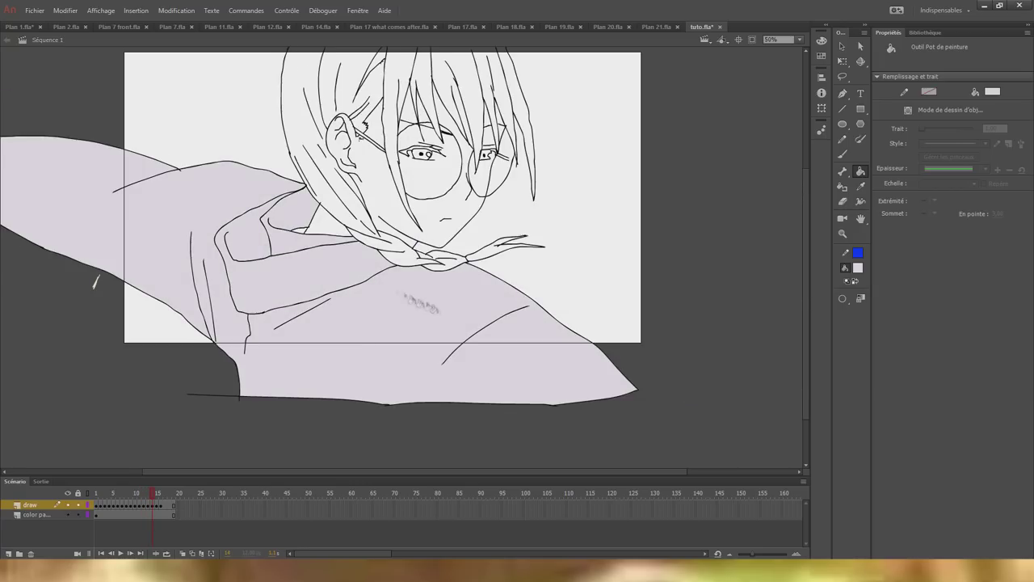
key(period)
click(166, 351)
click(415, 369)
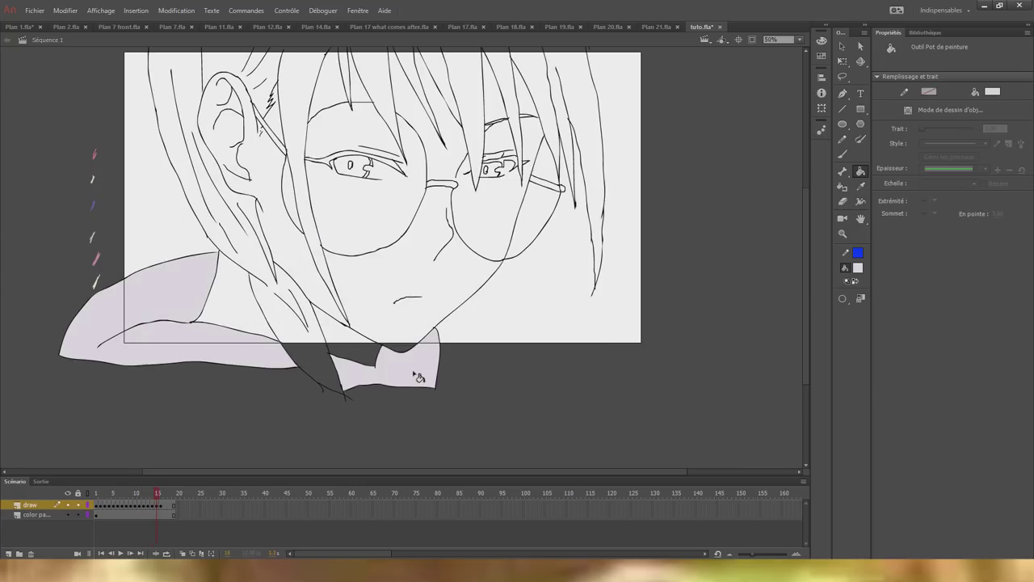
Sample the grey-green swatch and fill the character's hair on frame 1.
key(period)
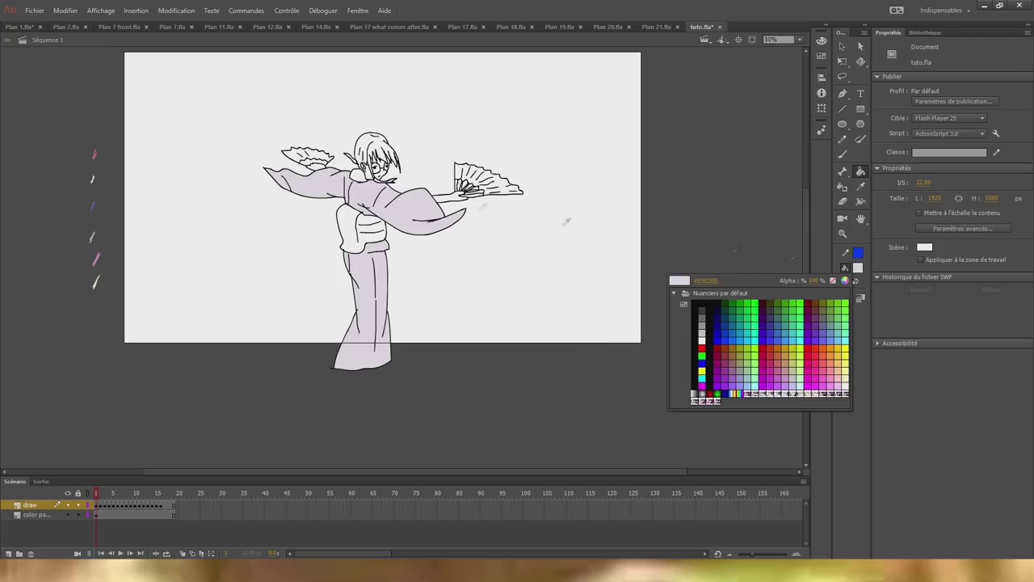
click(92, 237)
click(370, 147)
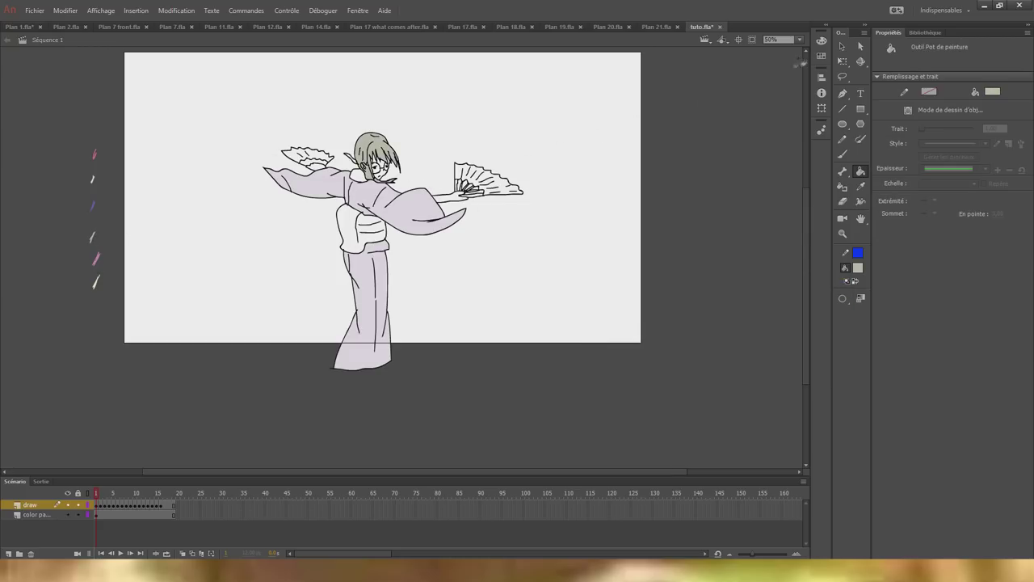
click(799, 40)
click(783, 117)
click(841, 153)
click(858, 268)
click(699, 307)
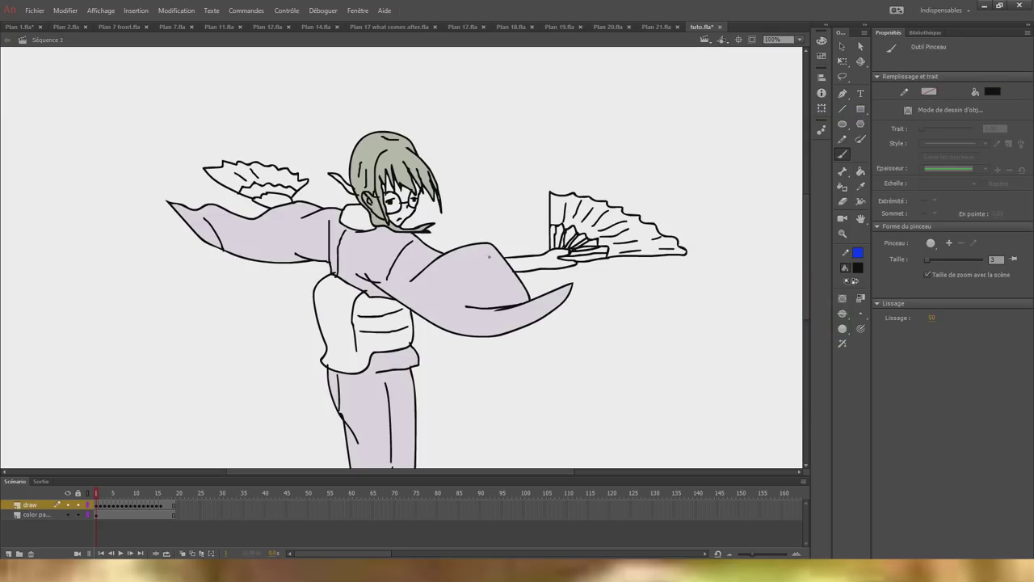
click(800, 40)
click(784, 105)
Sample the pale lilac swatch again and fill the kimono's collar on frame 1.
click(858, 267)
click(114, 242)
click(860, 172)
click(385, 236)
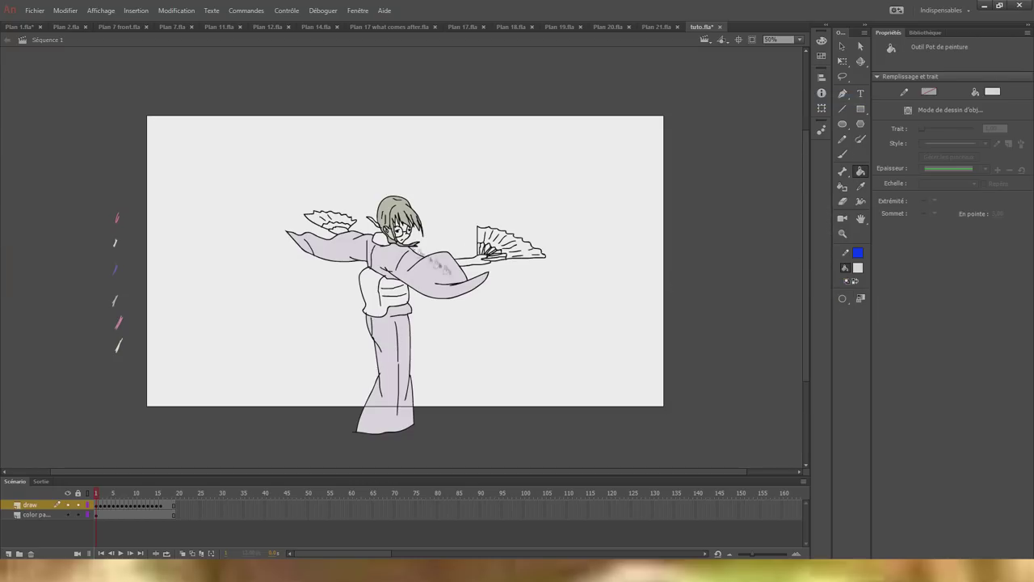
Compare the kimono and skin swatches with the reference video, and sample the obi's blue on frame 12 as the fill colour.
click(859, 270)
click(116, 242)
click(119, 347)
key(alt+Tab)
key(alt+Tab)
click(858, 269)
click(115, 242)
click(858, 269)
click(119, 348)
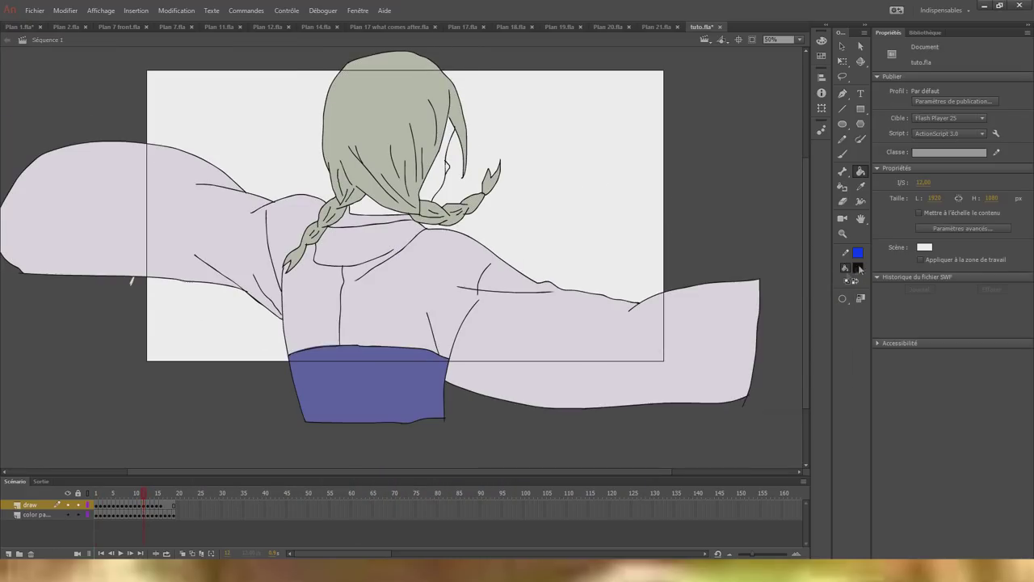
click(380, 411)
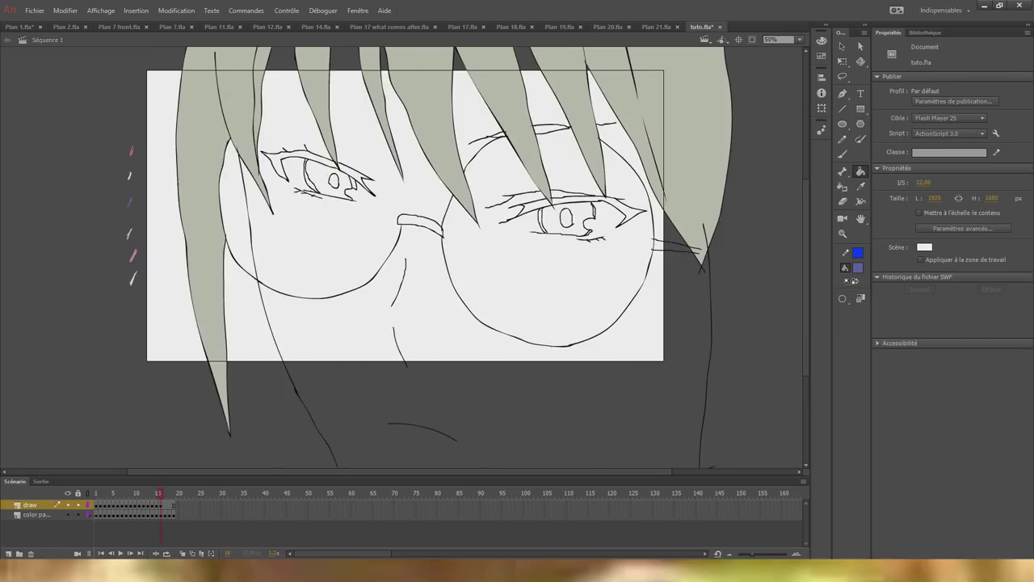
Switch the fill to the pale skin tone and colour the face and hands on the first frames.
click(858, 269)
click(790, 39)
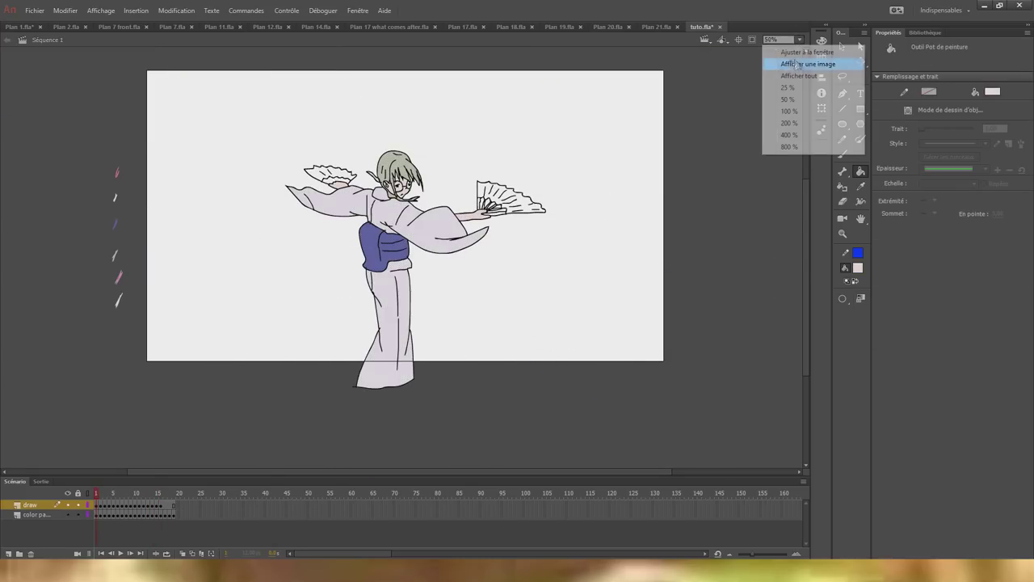
click(776, 81)
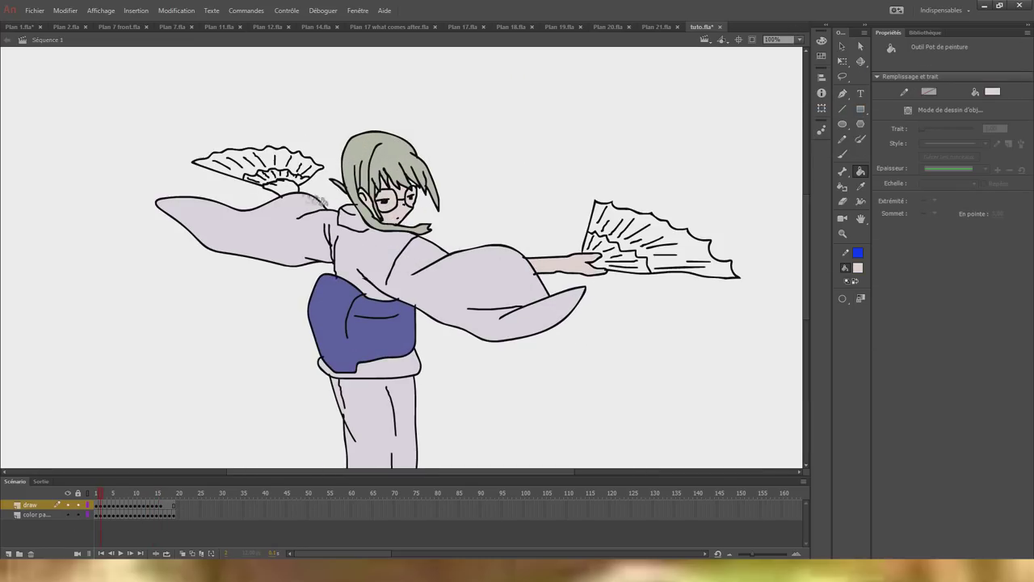
key(period)
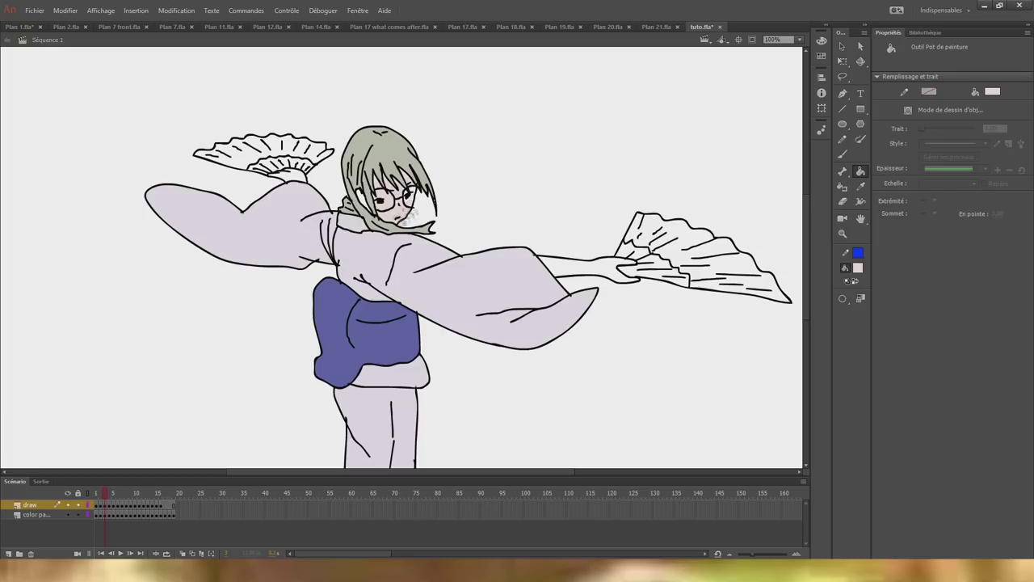
Draw blue boundary lines across the kimono sleeves on each frame to separate the areas for a new colour.
key(period)
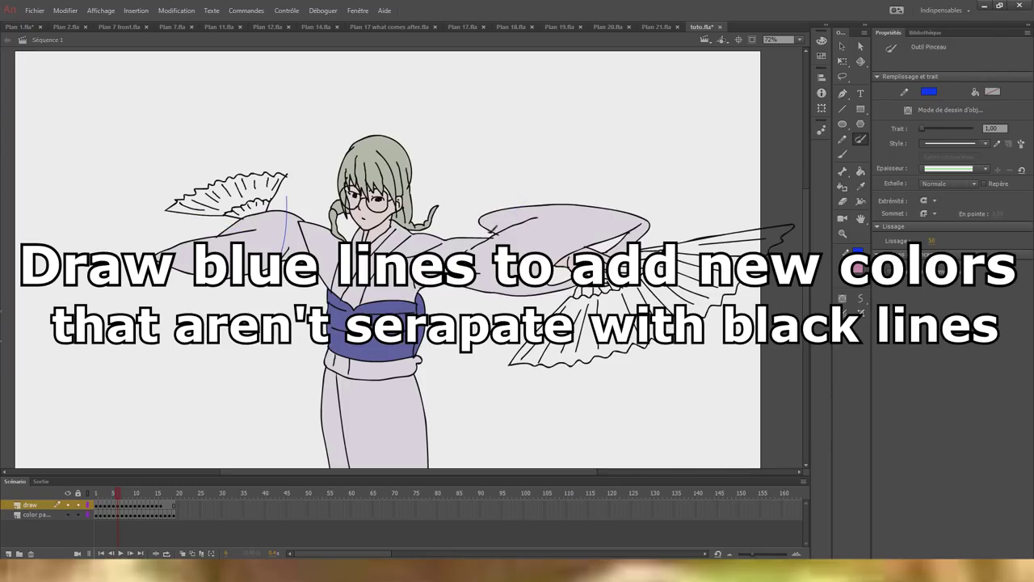
key(period)
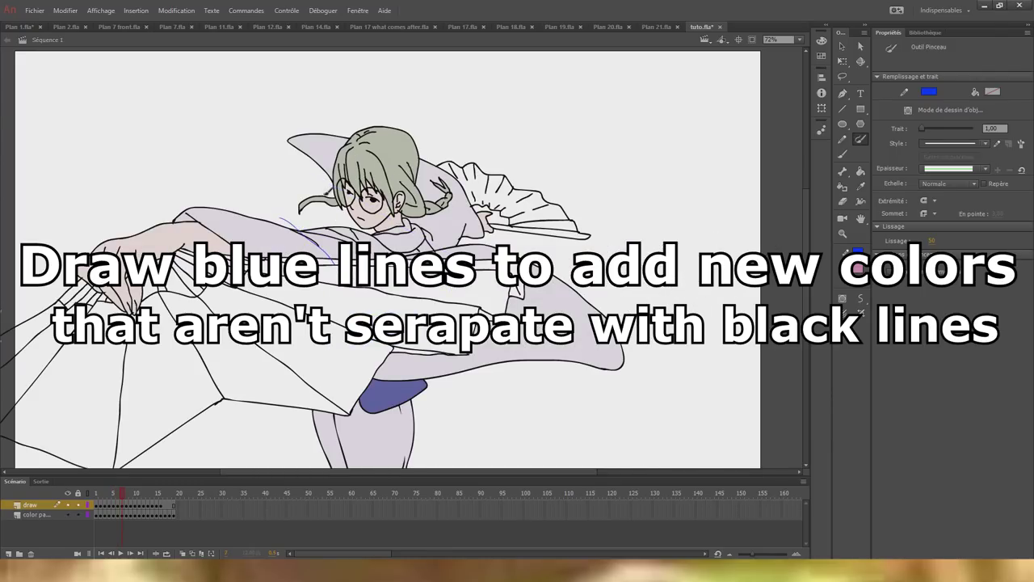
key(period)
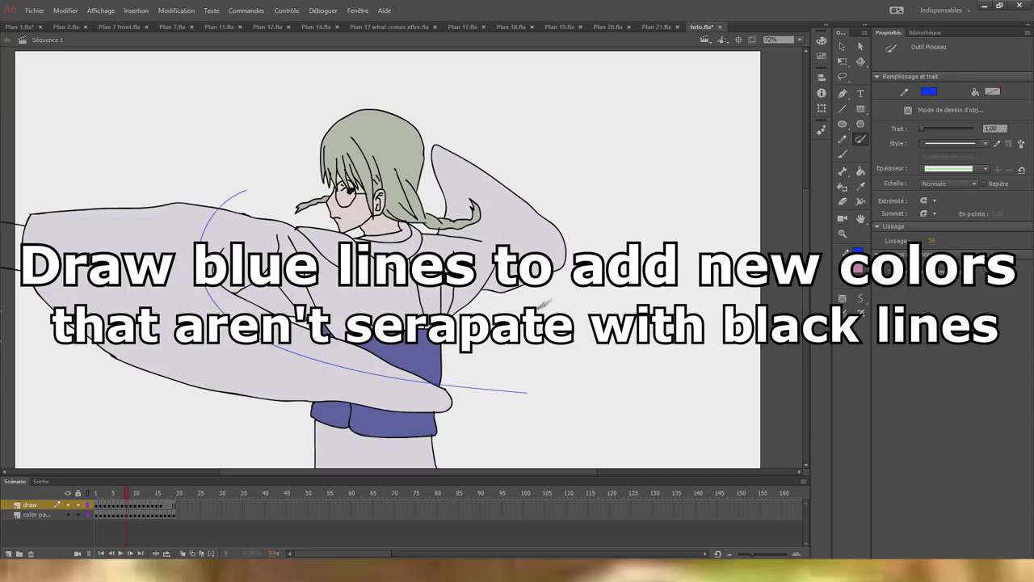
key(period)
key(period)
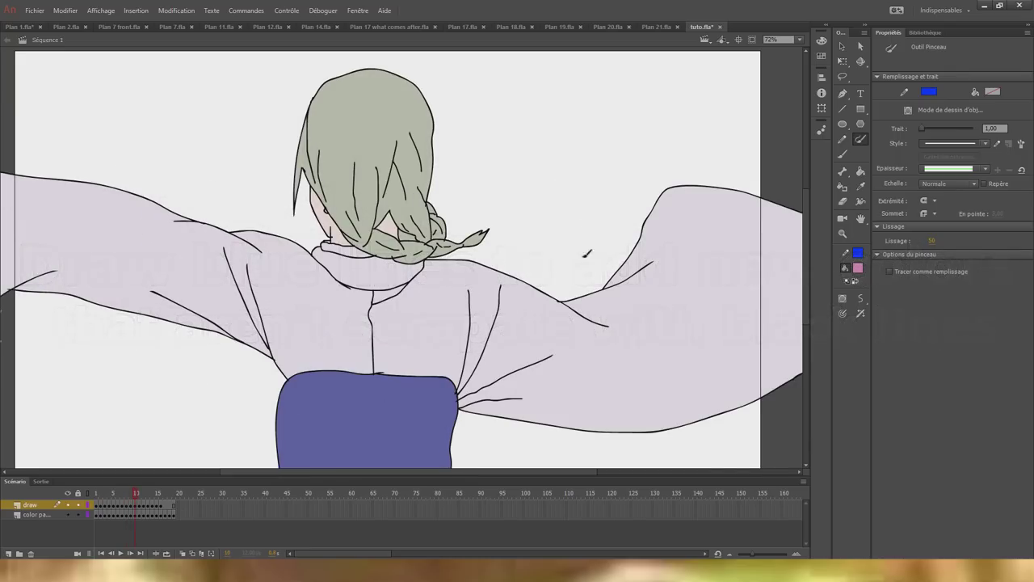
key(period)
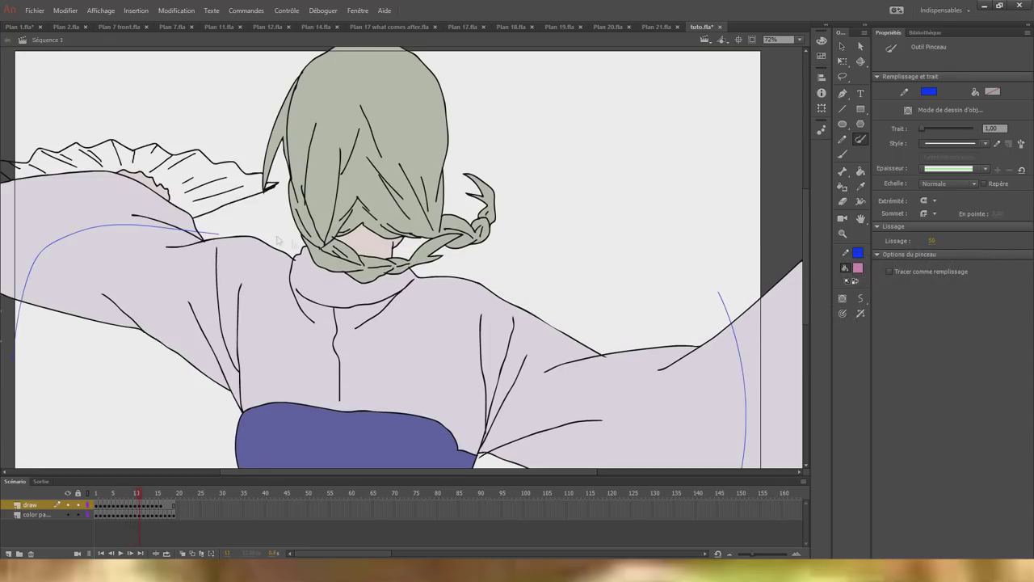
key(period)
key(period)
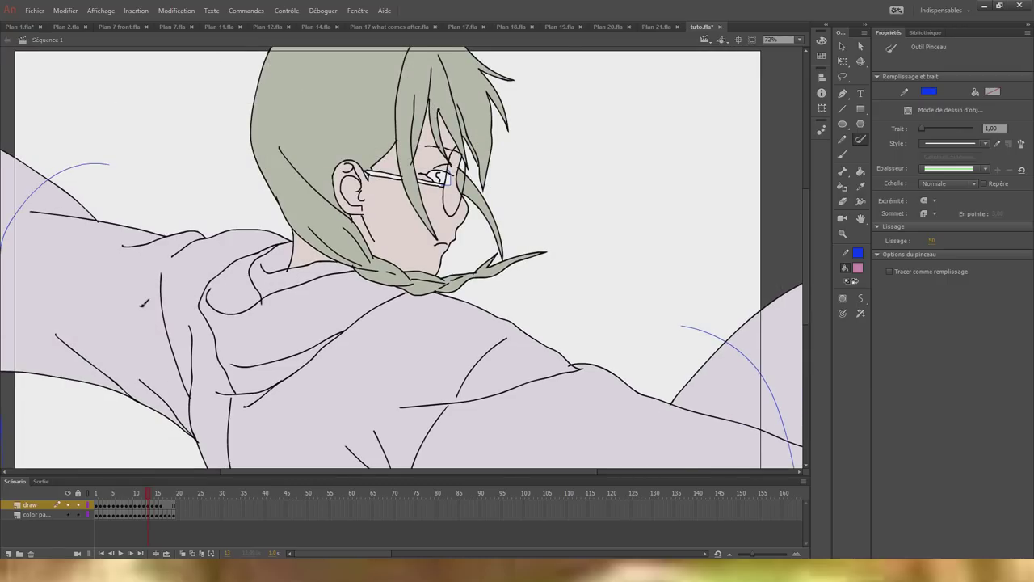
key(period)
key(period)
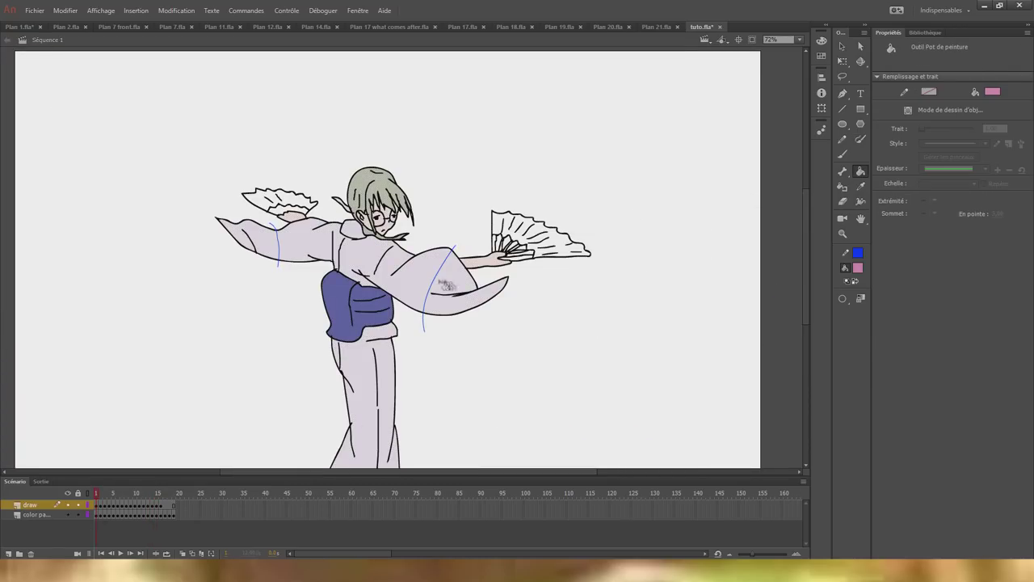
Fill the sleeve ends beyond the blue boundary lines with pink on frames 1 to 3.
click(447, 285)
click(250, 236)
key(period)
key(period)
key(comma)
click(246, 232)
click(461, 279)
key(period)
click(473, 278)
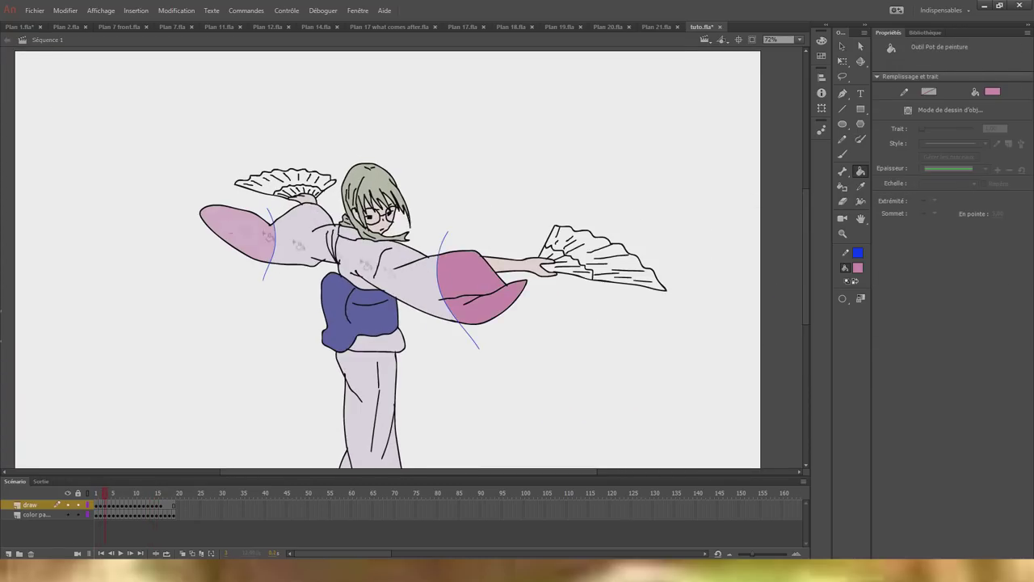
Continue filling the sleeve ends with pink on the remaining frames, frame by frame.
key(period)
key(period)
key(period)
key(period)
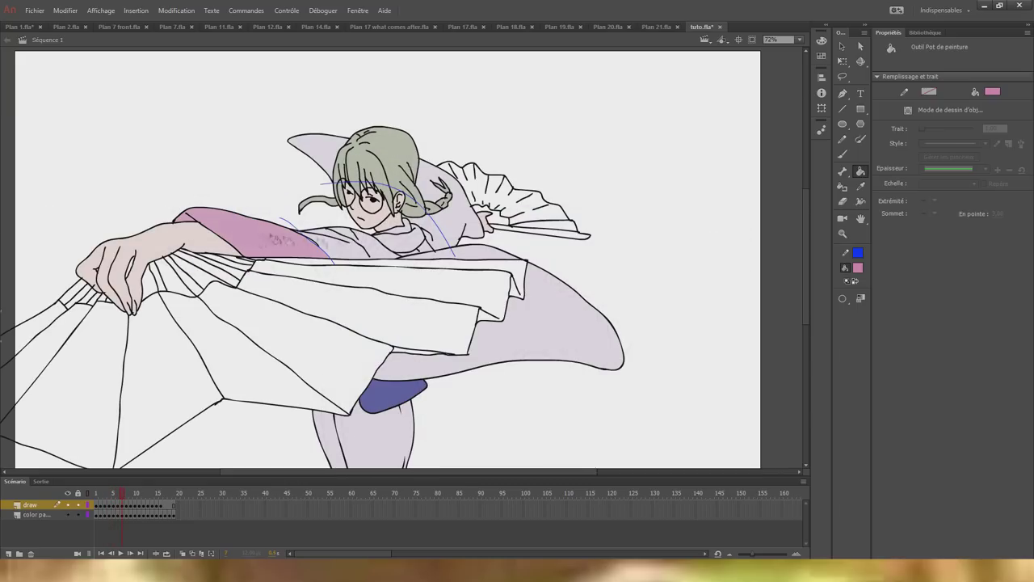
key(period)
key(period)
key(period)
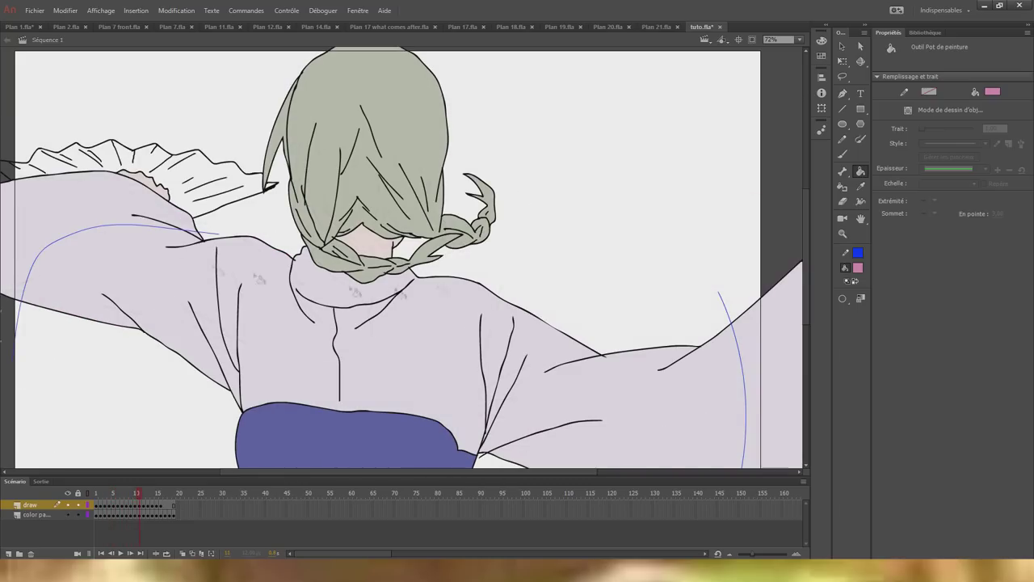
key(period)
key(period)
key(period)
key(period)
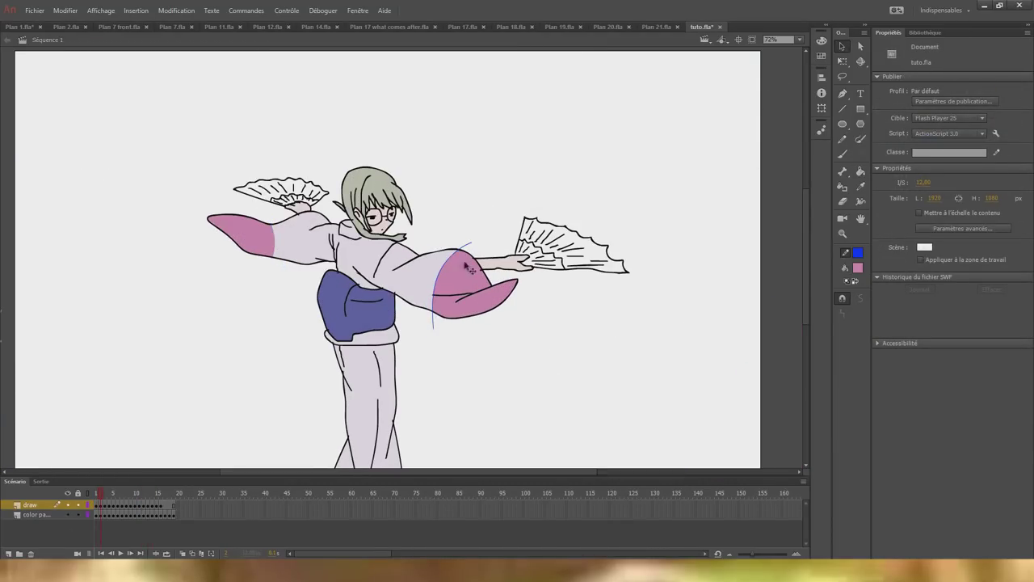
Delete the blue boundary lines from the sleeves frame by frame, leaving only the colour fills.
key(period)
key(period)
key(period)
key(period)
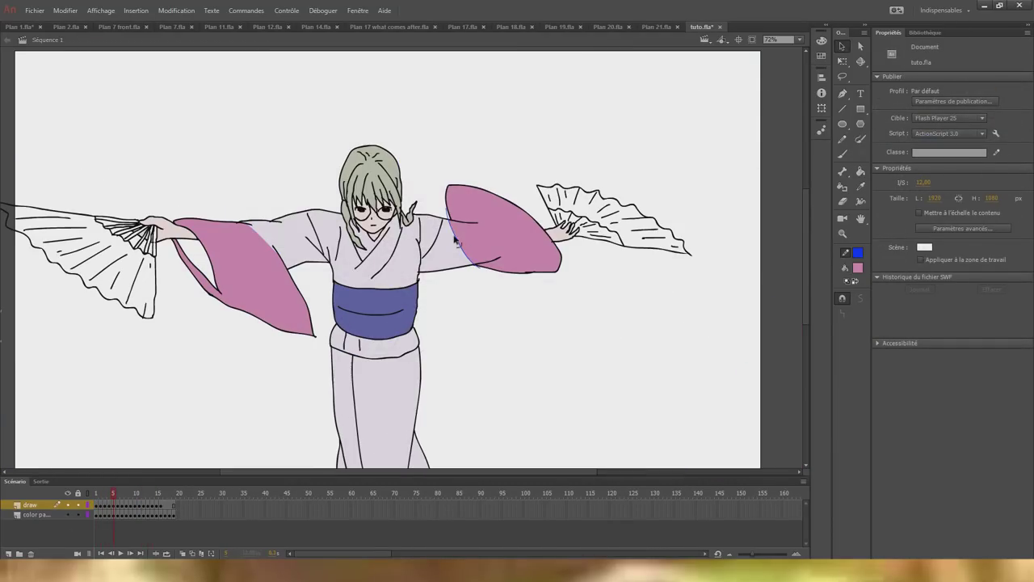
key(period)
key(period)
key(period)
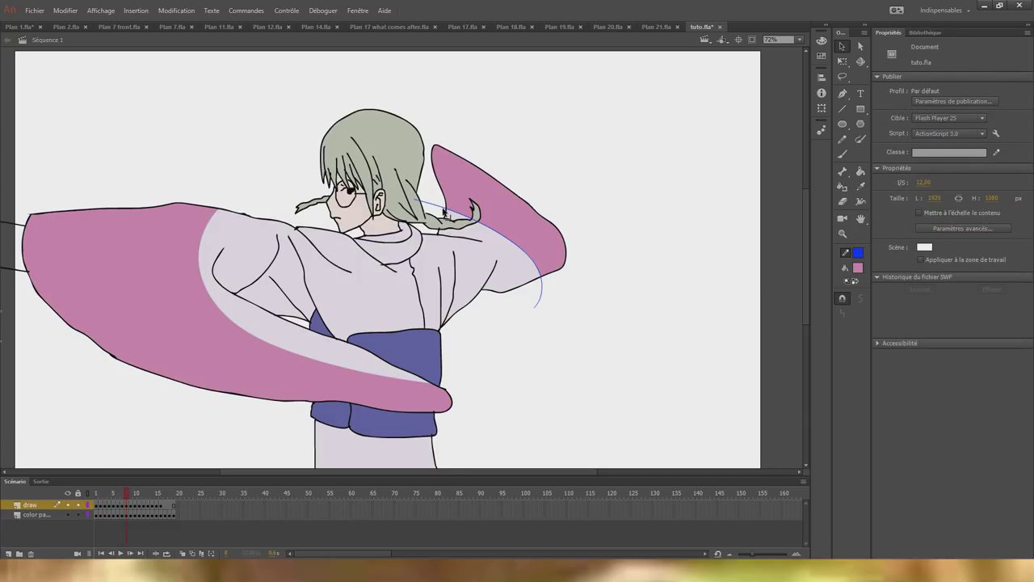
key(period)
key(period)
key(period)
key(period)
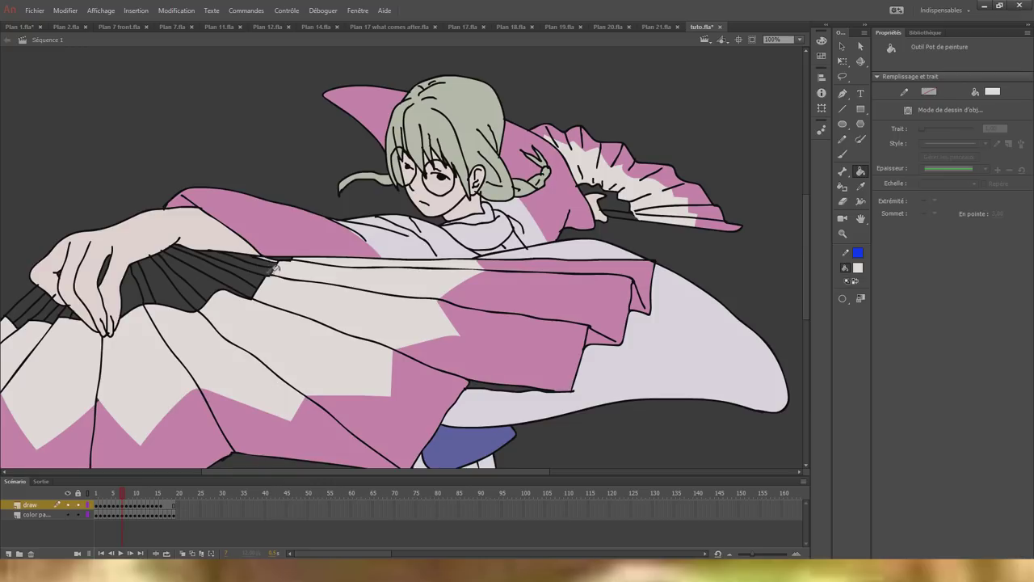
Fill the ribs of the large fan with off-white on frame 7.
click(271, 267)
click(149, 304)
click(37, 311)
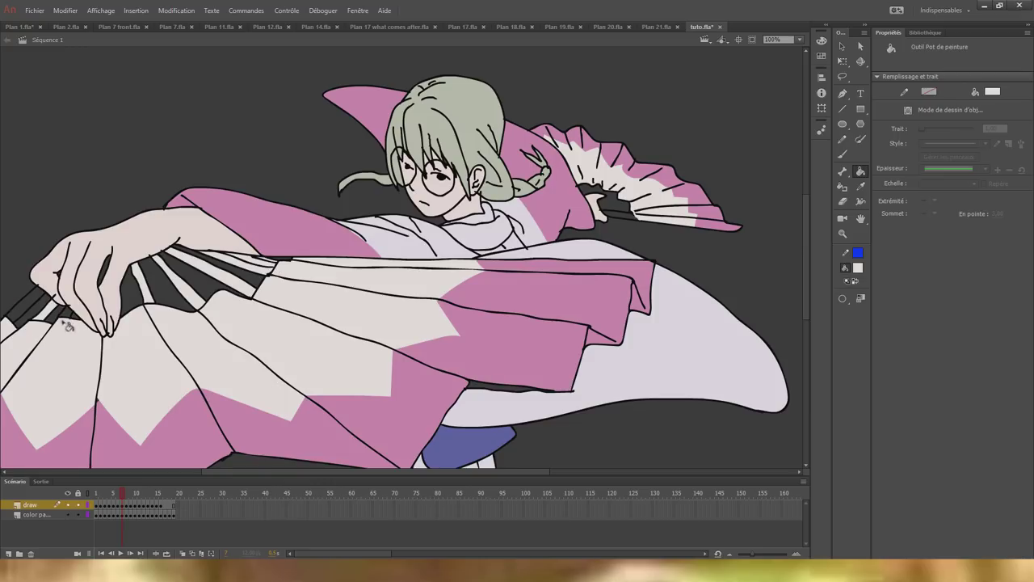
click(69, 320)
key(b)
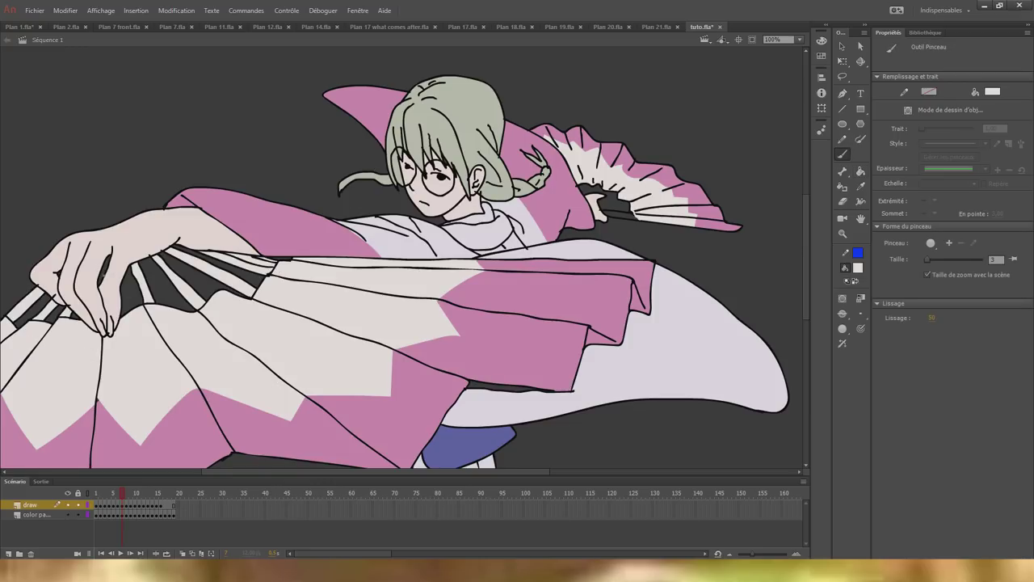
key(k)
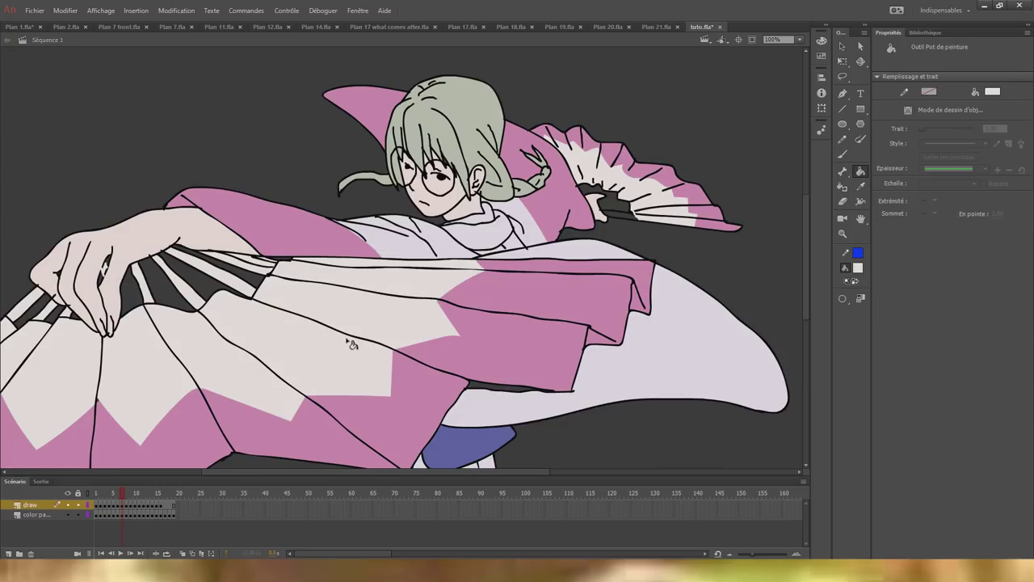
Check the frames after frame 7 and fill the remaining uncoloured fan area with off-white.
key(period)
key(period)
drag(207, 471, 262, 484)
key(period)
key(period)
key(comma)
key(comma)
click(750, 370)
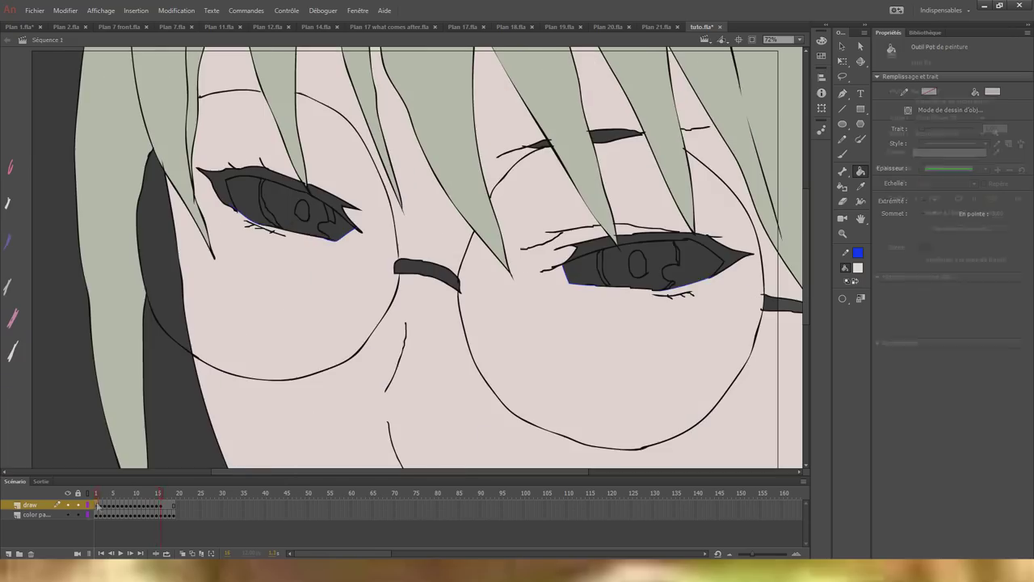
Colour the lashes black and the irises pink up to frame 15, using the reference video for the eye colours.
click(858, 268)
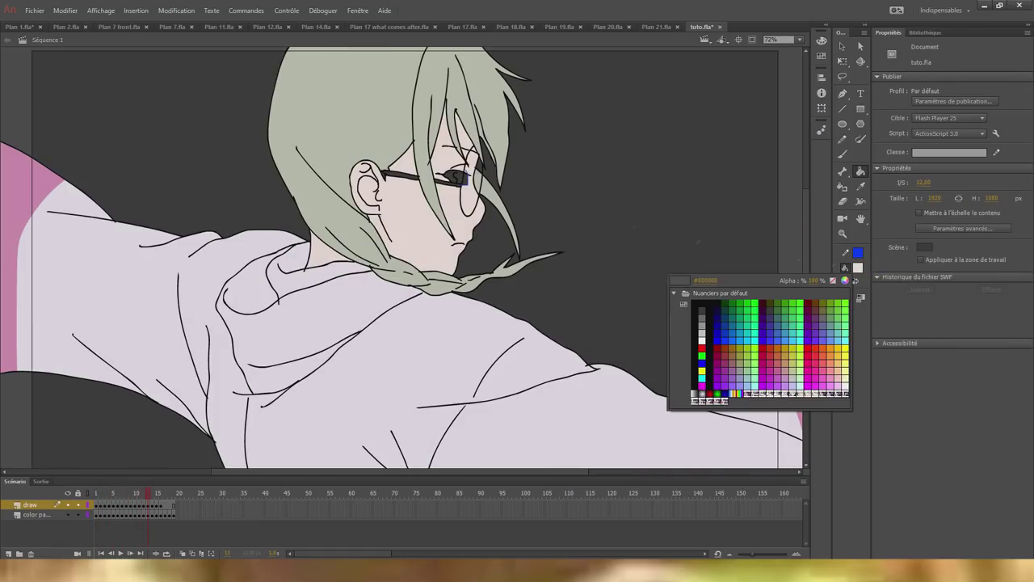
click(686, 301)
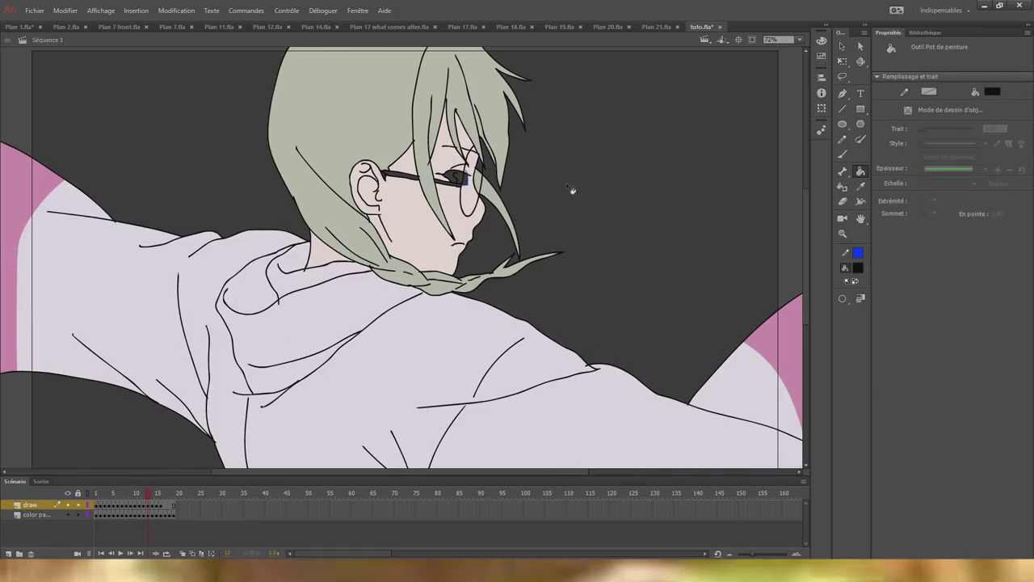
click(798, 39)
click(788, 108)
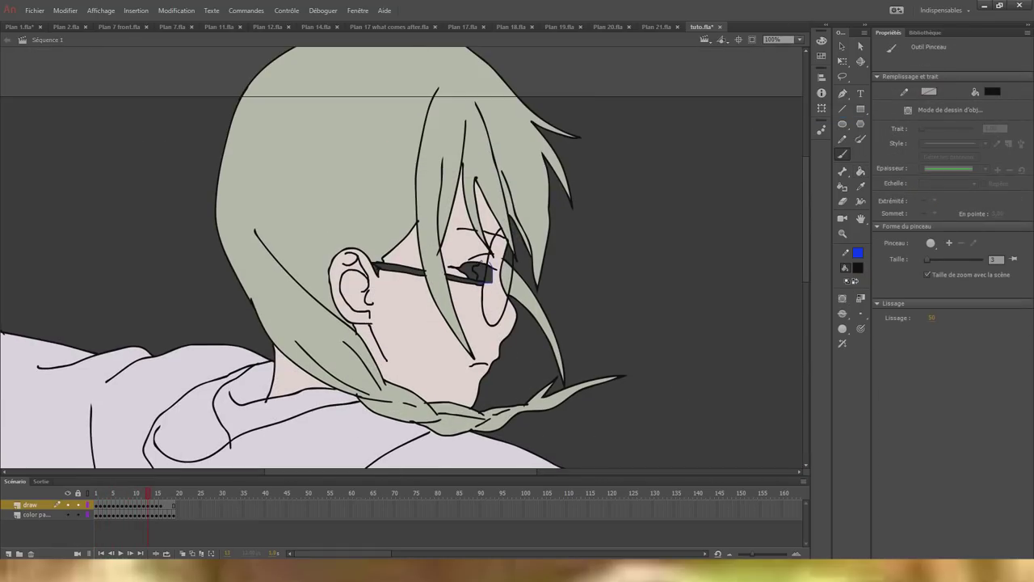
click(858, 267)
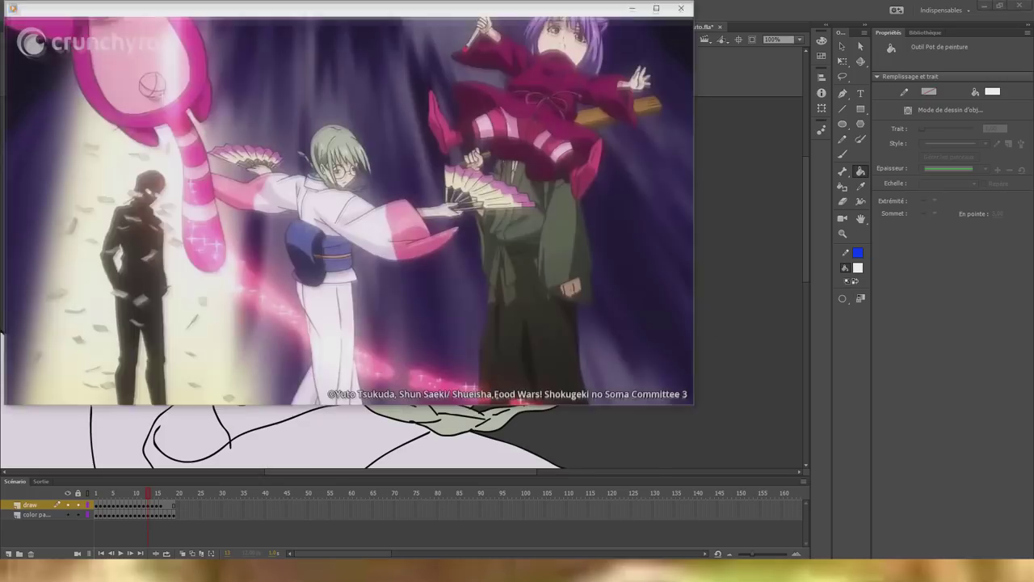
click(858, 267)
click(858, 268)
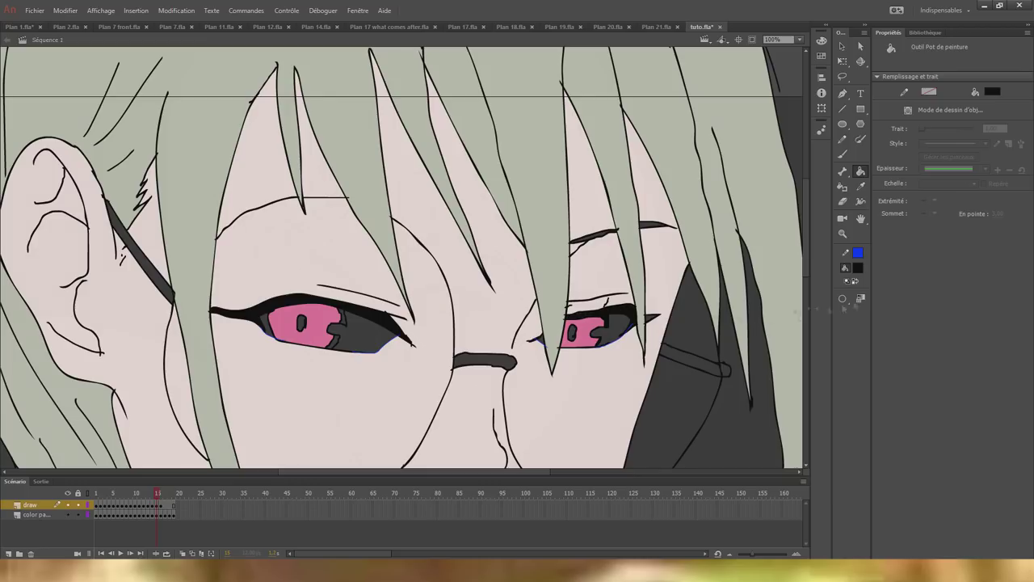
Fill the whites of both eyes with white and the pupils with black on frame 15.
click(858, 268)
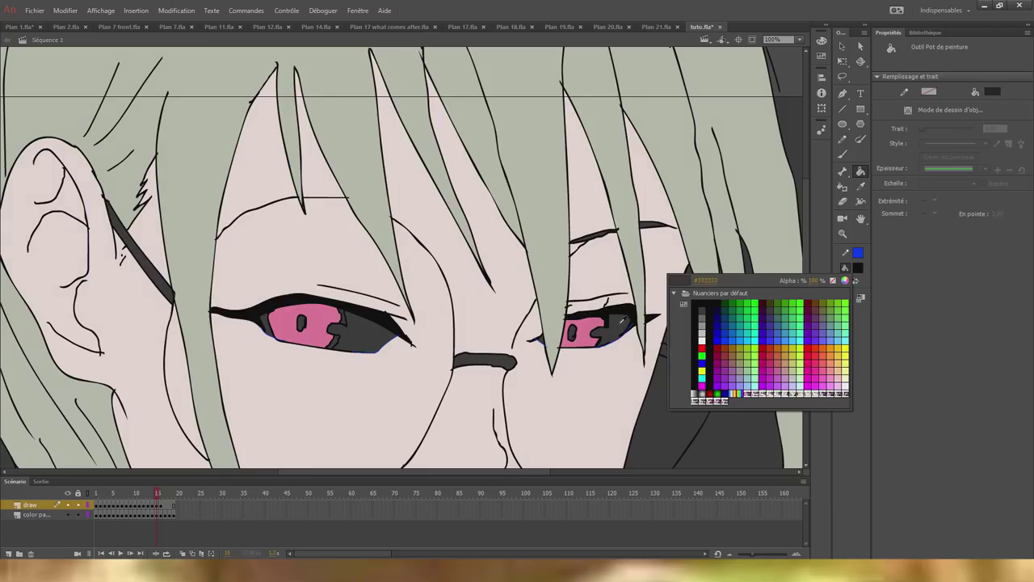
click(682, 380)
click(614, 323)
click(360, 337)
click(264, 324)
click(858, 268)
click(683, 299)
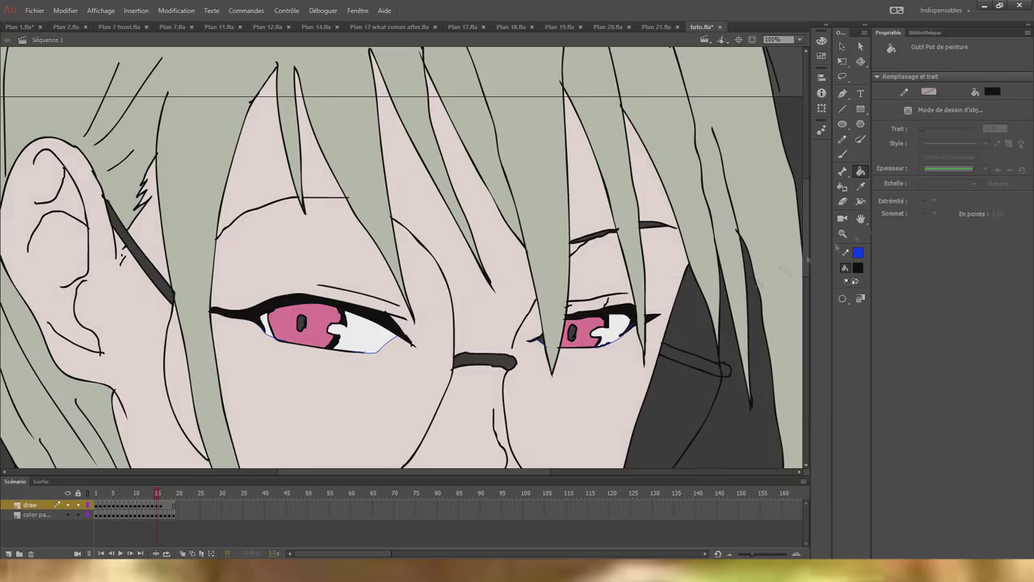
click(307, 332)
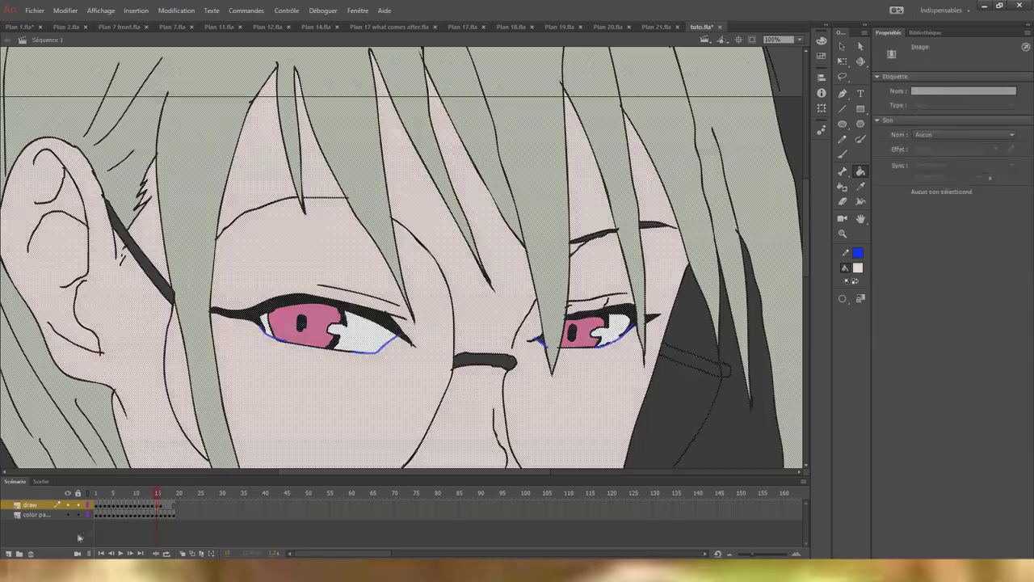
Fill both irises with pink on frame 16, closing the outline gap of the second iris with the brush.
click(858, 268)
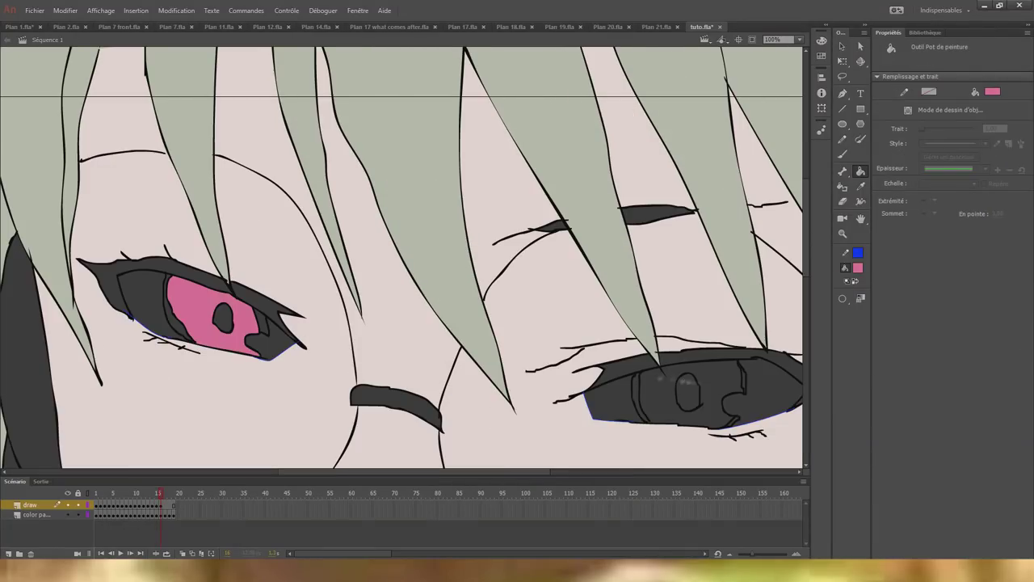
click(664, 400)
key(b)
key(ctrl+z)
click(652, 424)
key(k)
click(664, 403)
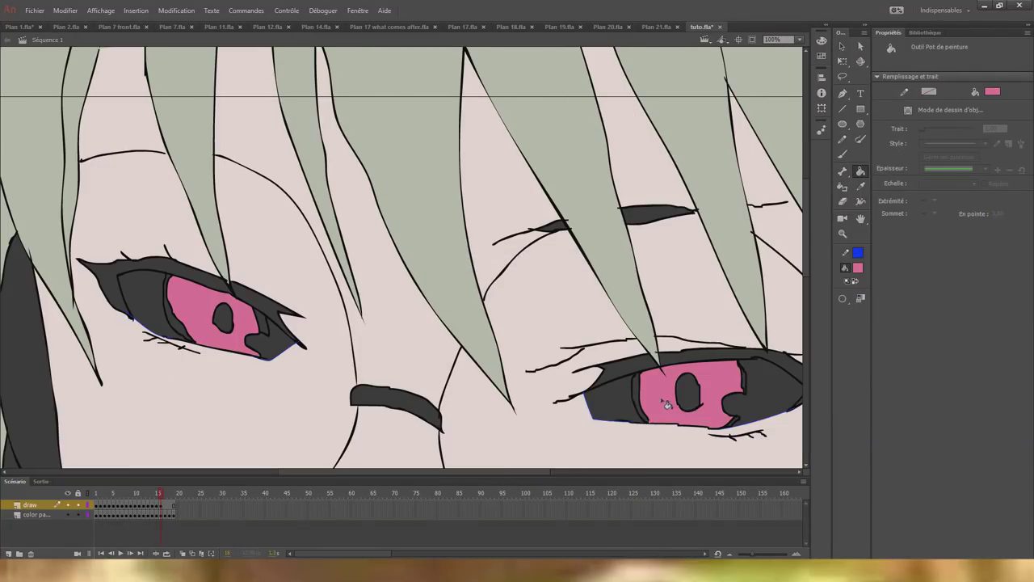
Fill the lashes, iris rims and pupils of both eyes with black on frame 16.
click(858, 268)
click(701, 300)
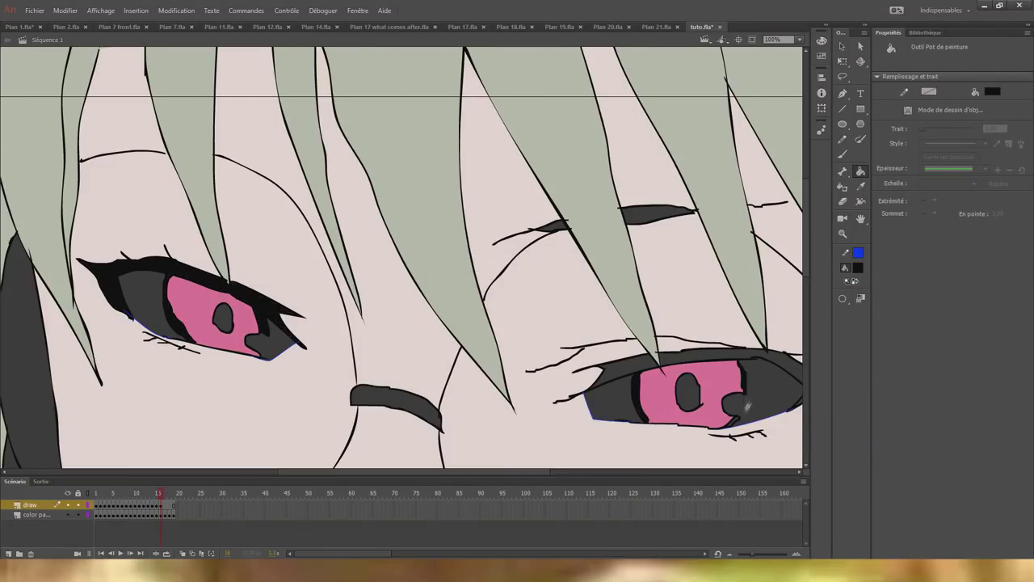
click(704, 356)
click(634, 366)
click(857, 267)
click(701, 301)
click(688, 393)
click(224, 319)
Fill the whites of both eyes with white on frame 16.
click(857, 268)
click(702, 337)
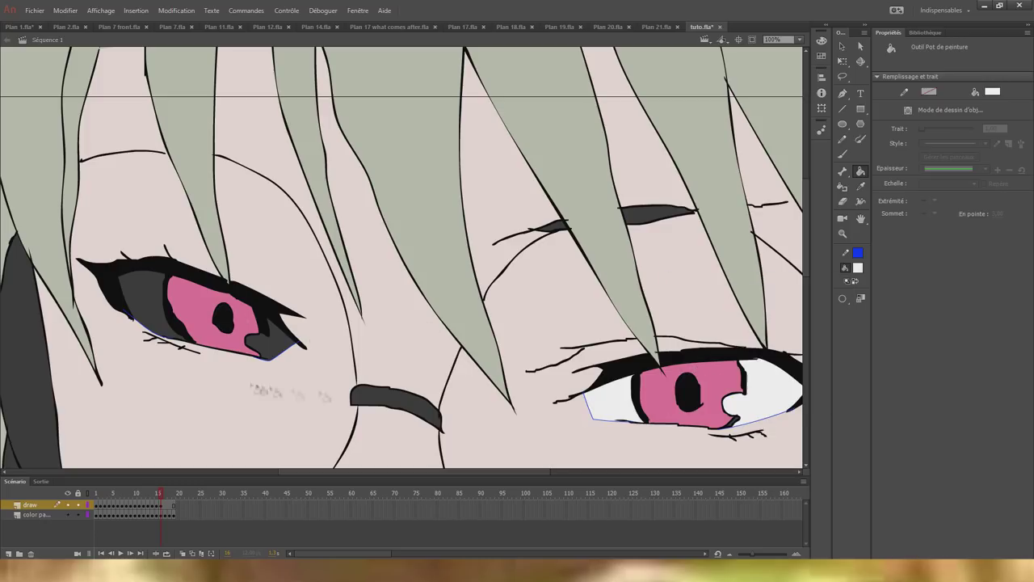
click(142, 290)
click(262, 343)
Delete the blue boundary lines under both eyes on frame 16.
key(v)
click(764, 420)
key(Delete)
click(281, 355)
key(Delete)
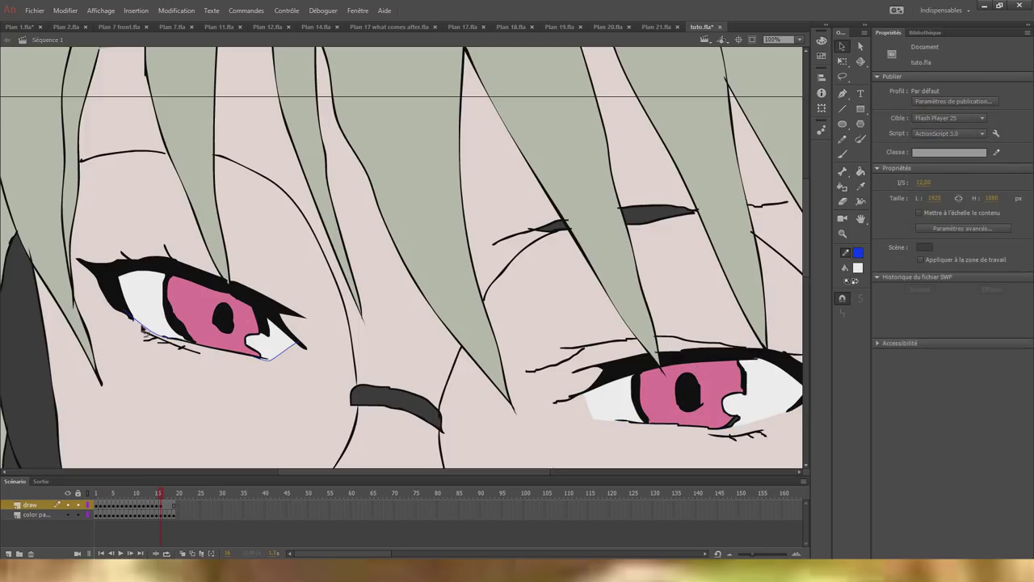
click(151, 330)
key(Delete)
Repeat frame 16's coloured close-up on the following frames up to 19, shifting the whole drawing slightly on frame 18.
drag(339, 472, 218, 472)
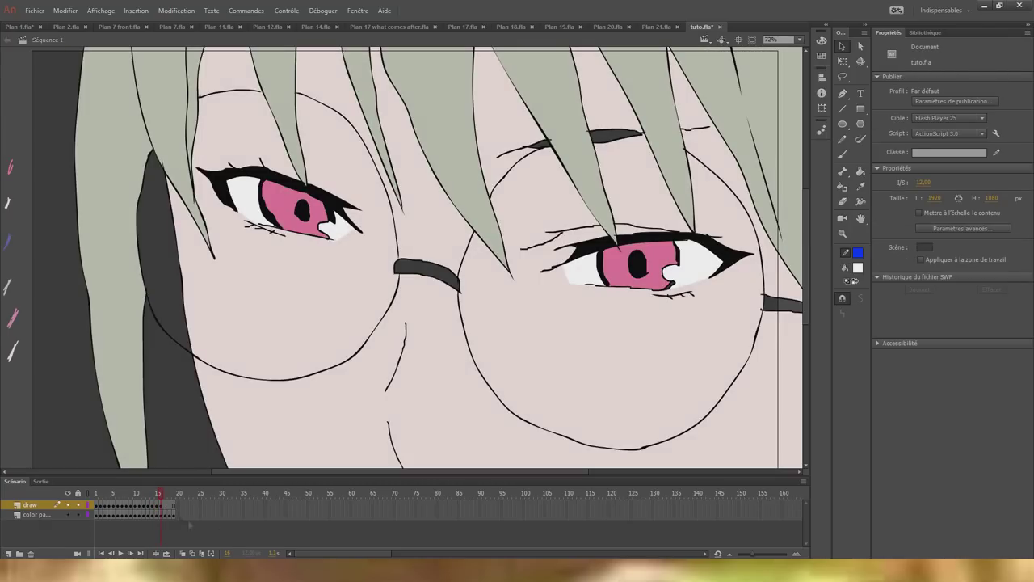
click(788, 38)
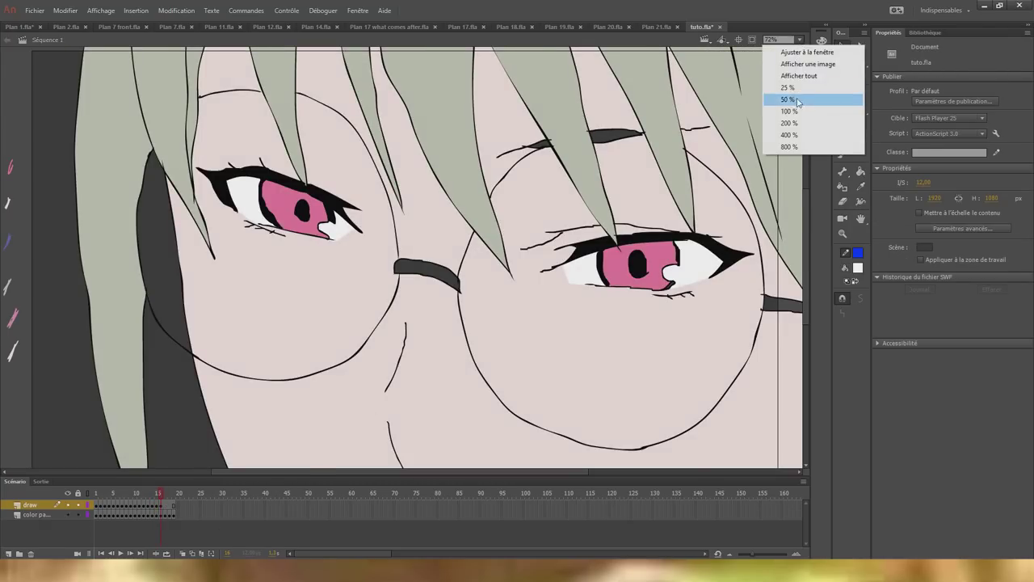
click(788, 99)
key(comma)
key(period)
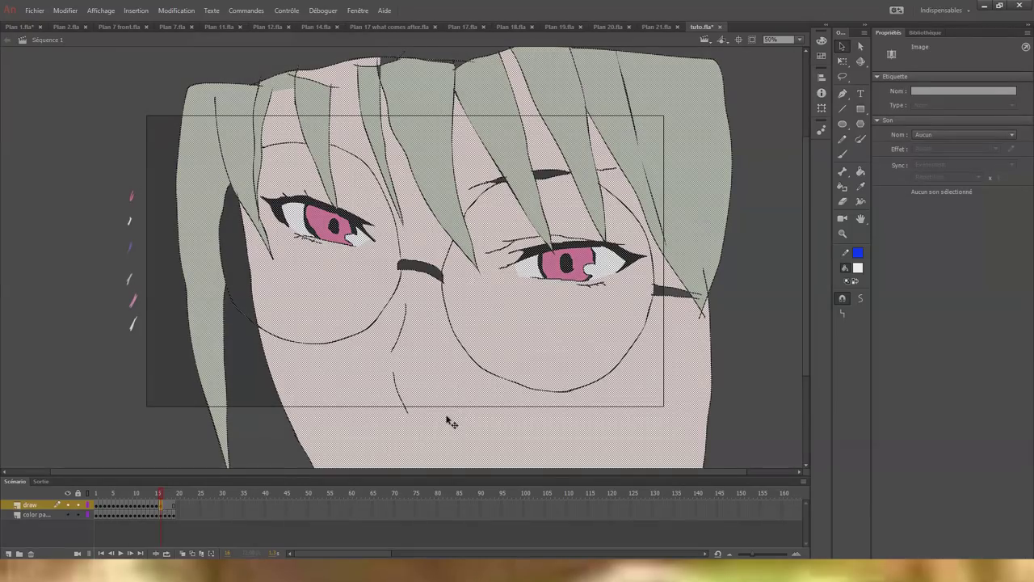
key(comma)
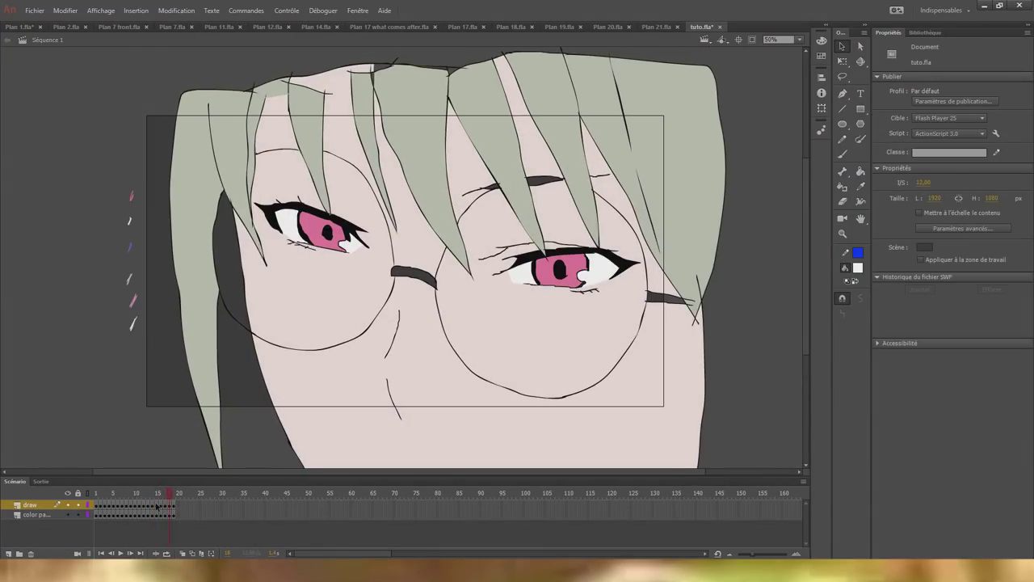
Step back and forth through the coloured close-up's last frames to check the drawing's slight movement.
key(comma)
key(comma)
key(comma)
key(period)
key(period)
key(period)
key(comma)
key(comma)
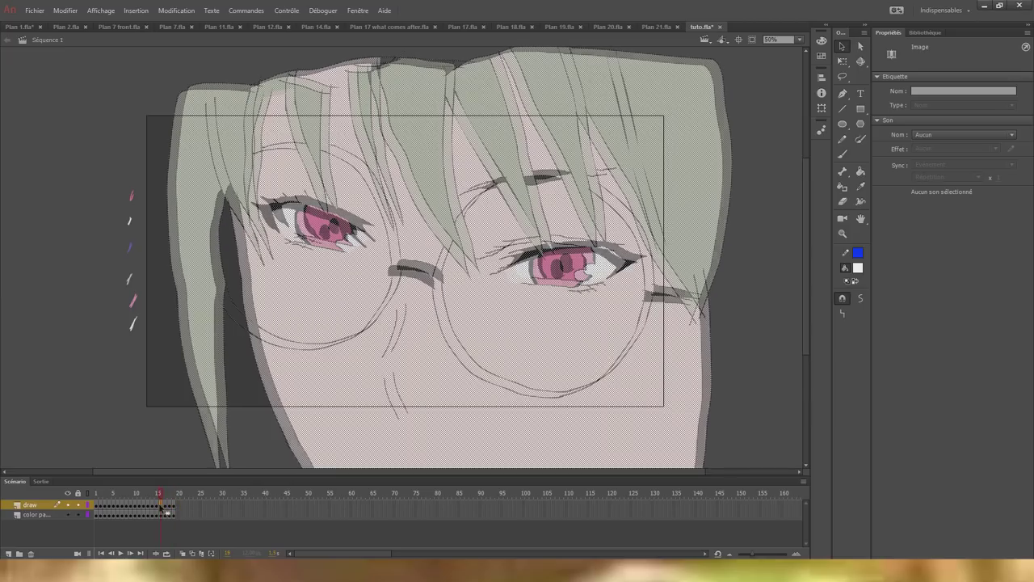
key(period)
key(comma)
key(comma)
key(period)
key(period)
key(period)
drag(159, 507, 164, 507)
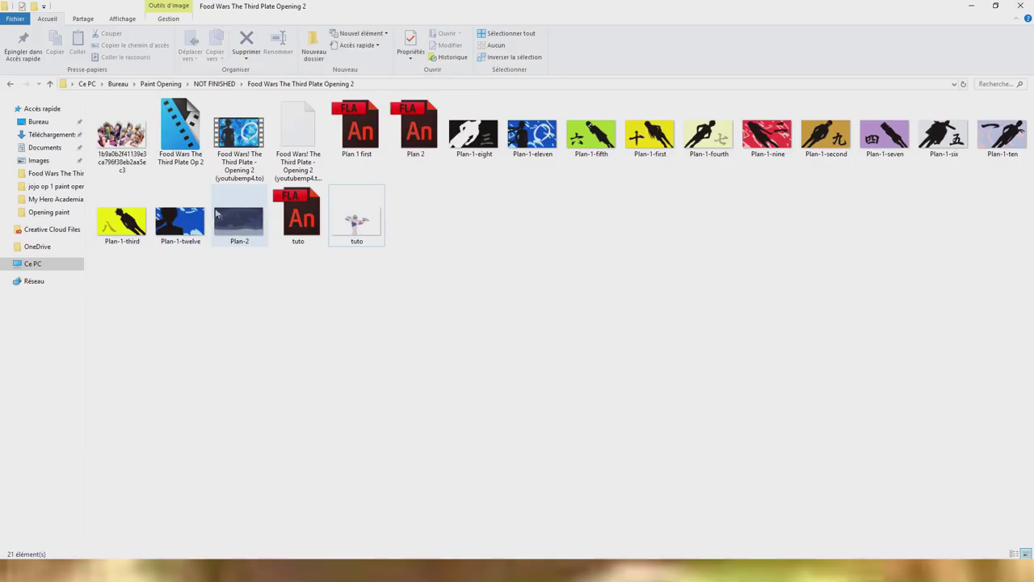
In File Explorer, view the Plan-2 image and open the My Hero Academia Season 3 Opening folder inside FINISHED.
double_click(216, 212)
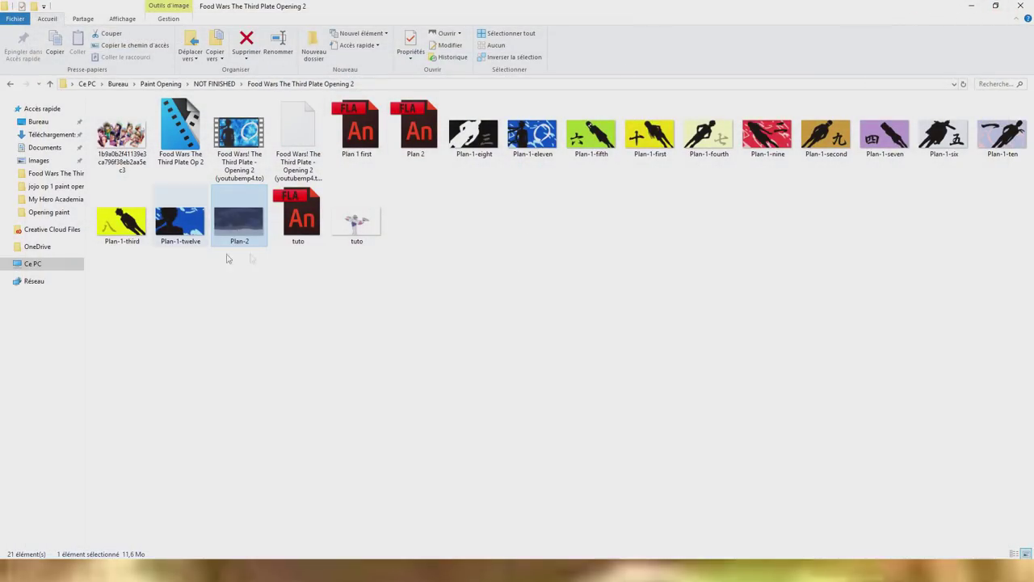
click(274, 311)
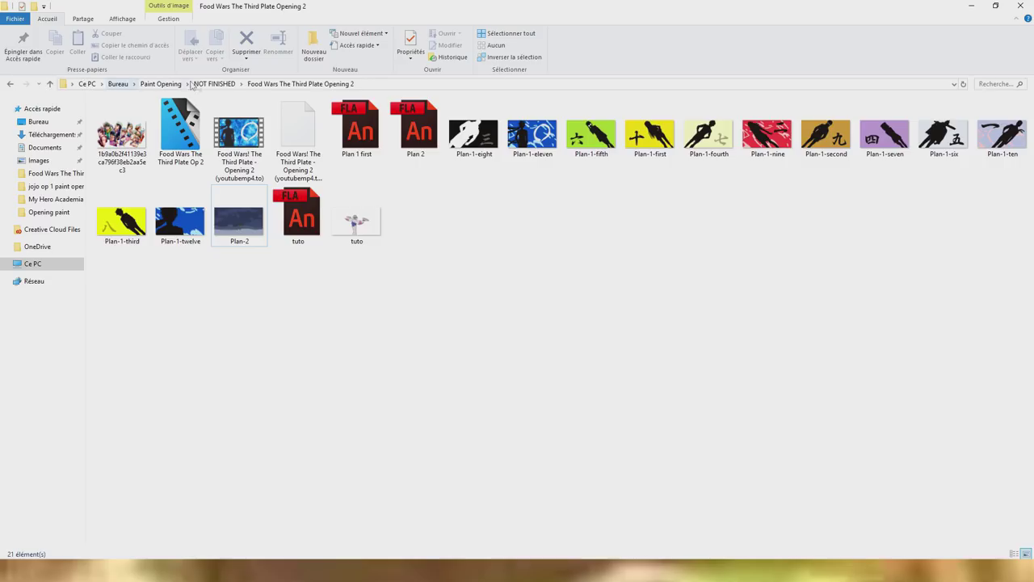
click(194, 84)
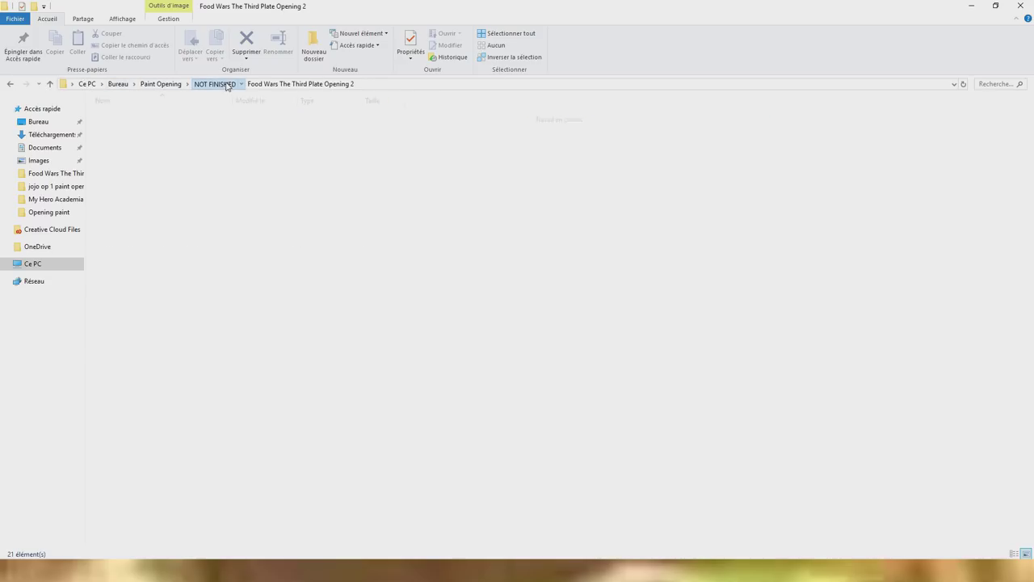
click(161, 84)
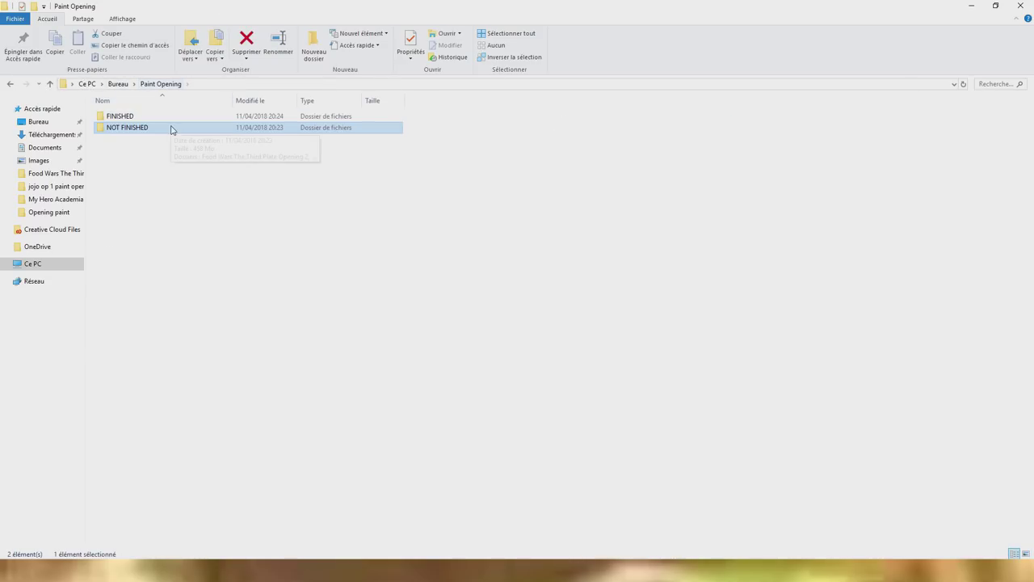
double_click(146, 116)
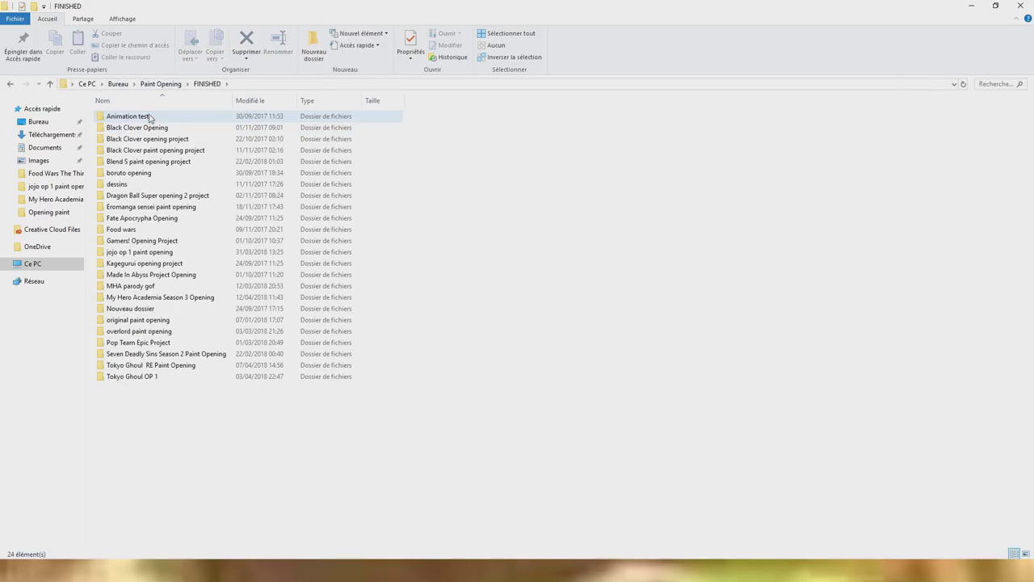
double_click(169, 297)
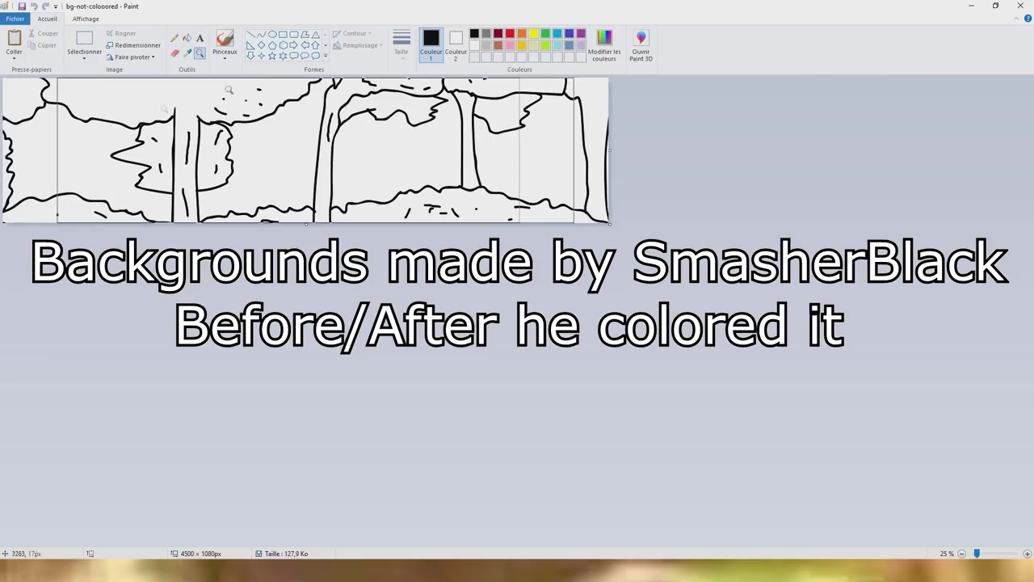
Compare the uncoloured forest background bg-not-colooored with its coloured version 1523134095250.jpg, enlarging the photo window.
click(172, 46)
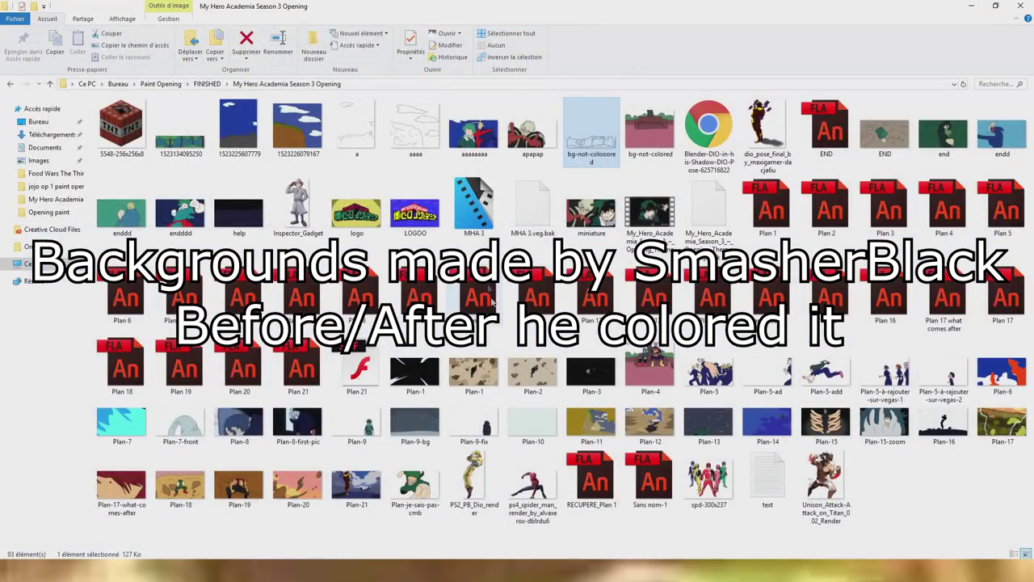
double_click(180, 128)
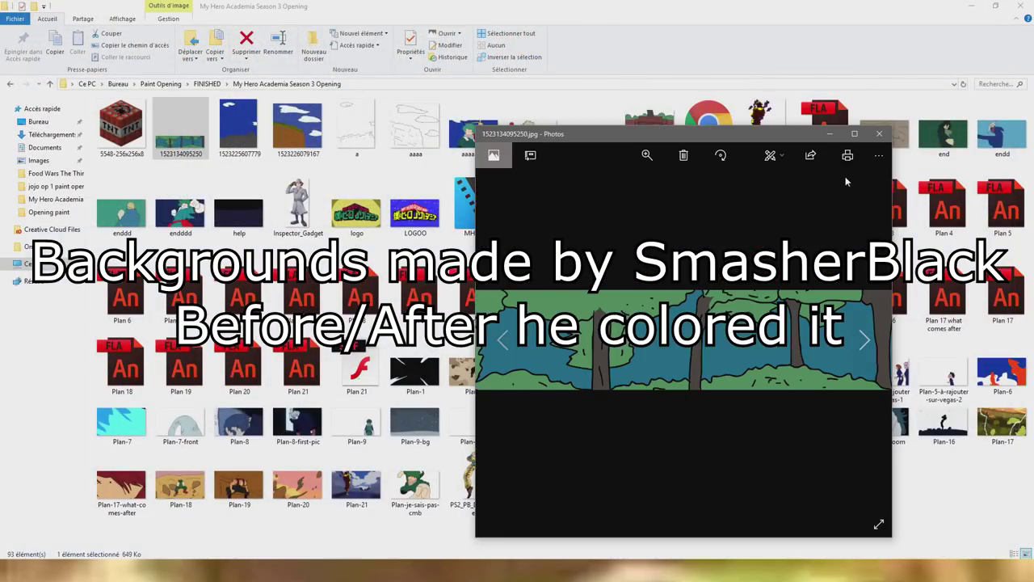
click(852, 134)
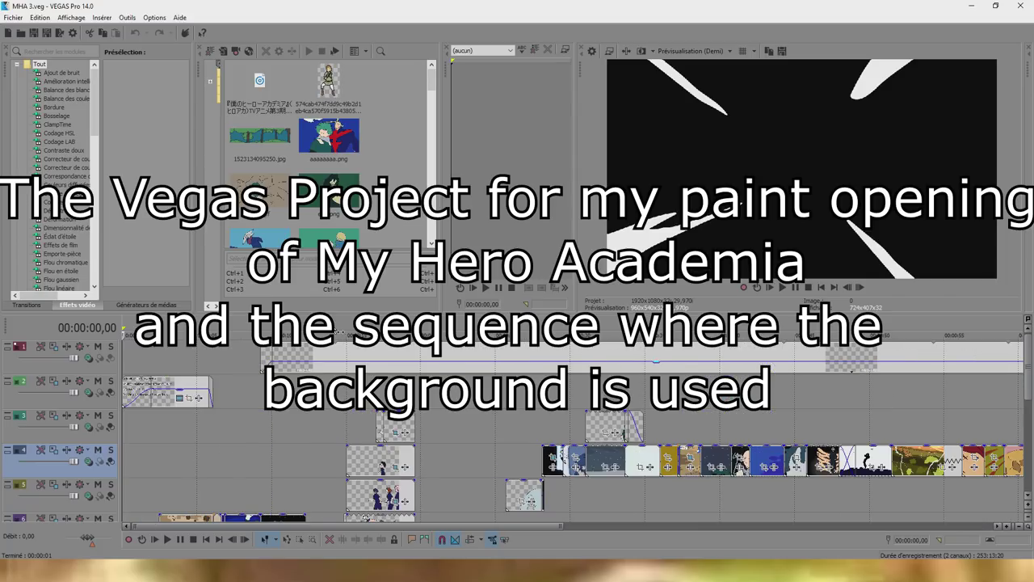
In the VEGAS Pro project MHA 3.veg, play the forest background sequence from 00:00:15,27.
click(360, 331)
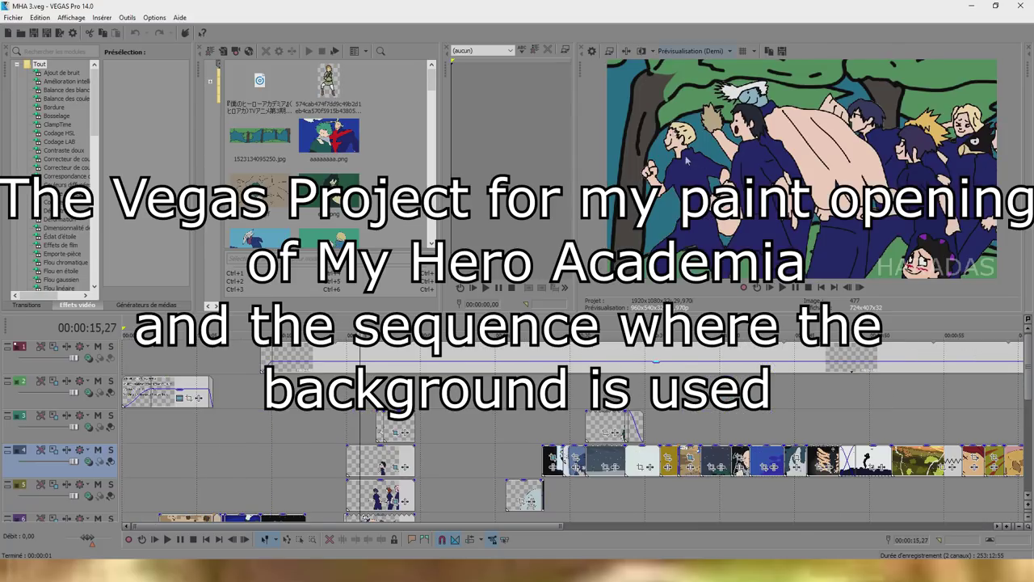
key(space)
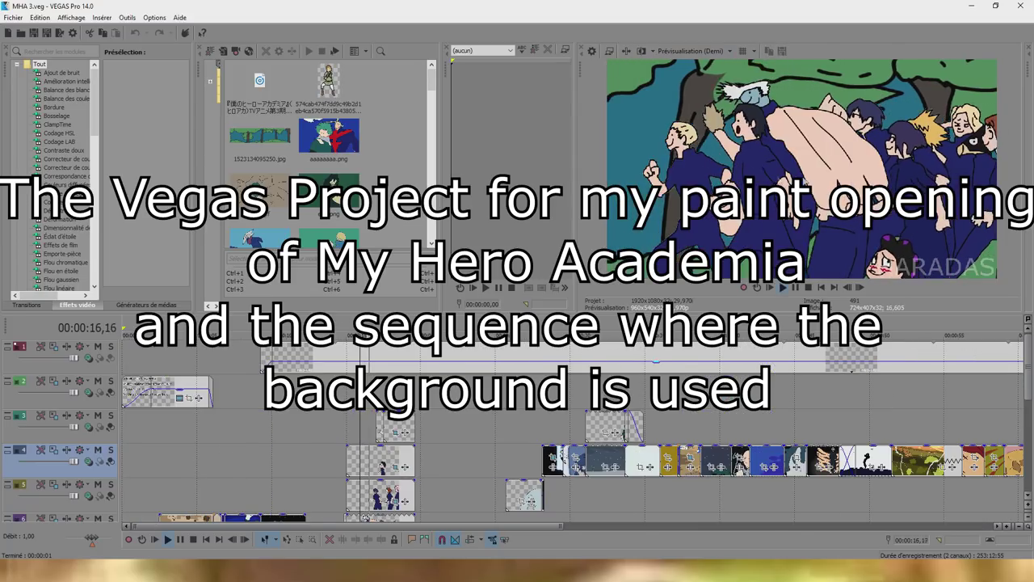
key(space)
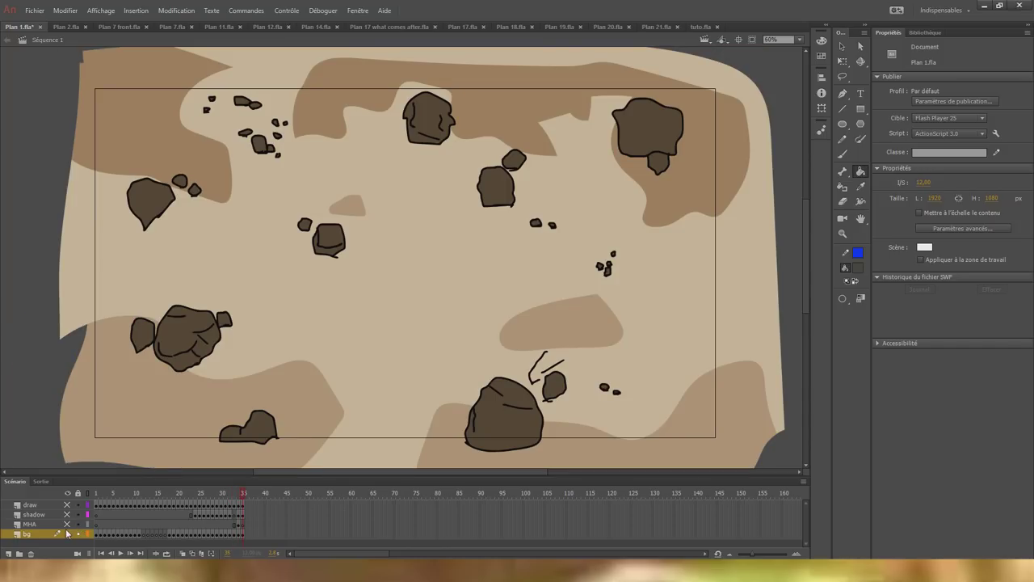
In Animate's Plan 1.fla, hide the bg layer and view the MHA layer's logo alone on frame 34.
click(67, 534)
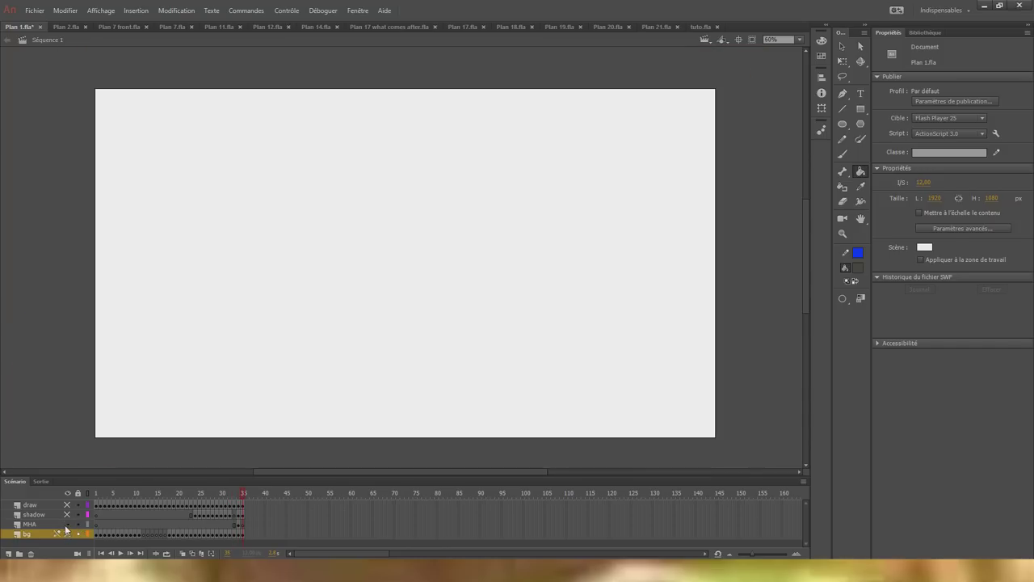
click(238, 524)
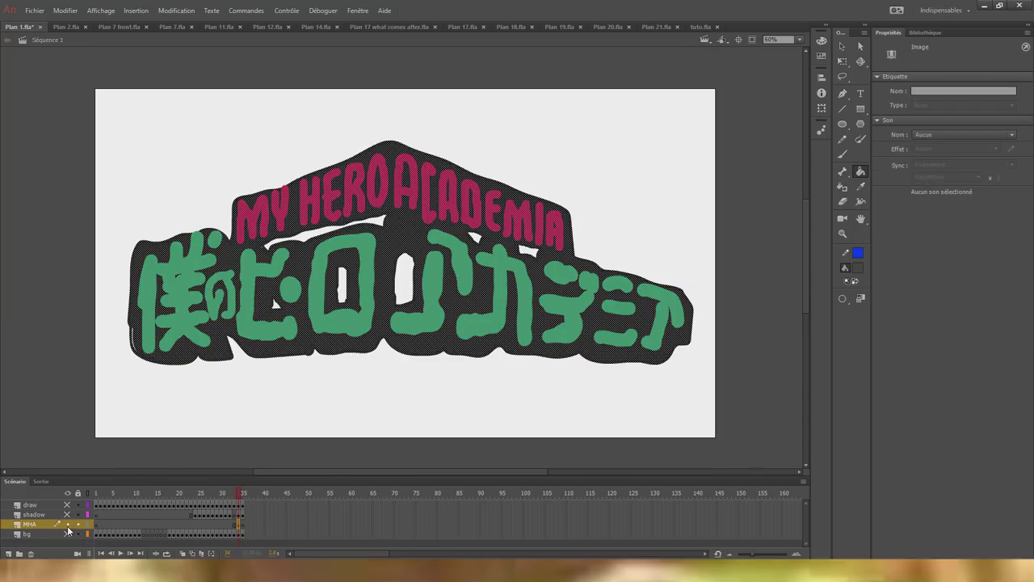
click(69, 551)
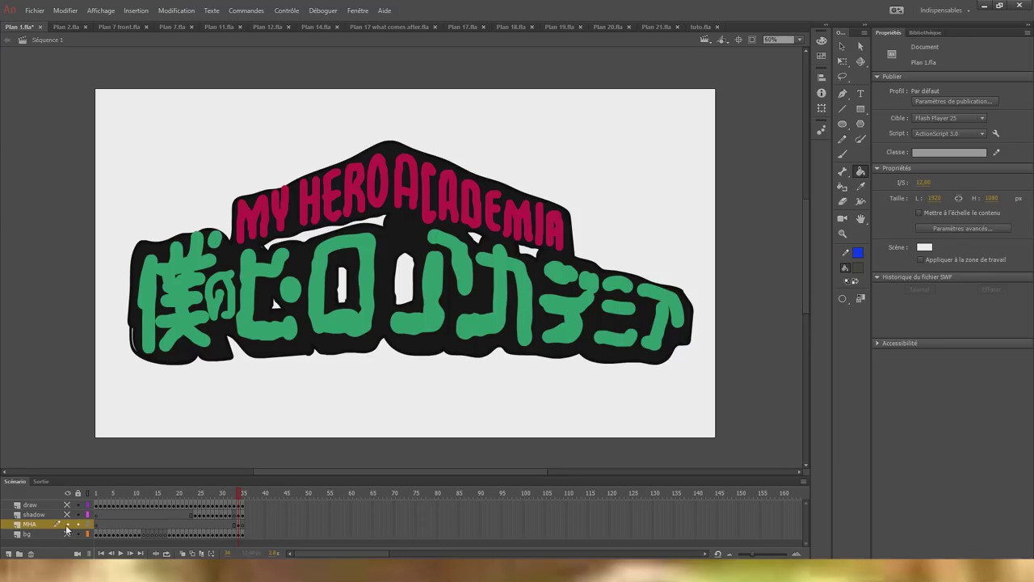
Show only the shadow layer instead of MHA and go through its shadow shapes from frame 24 to the last frame.
click(67, 524)
click(67, 514)
click(196, 515)
click(57, 551)
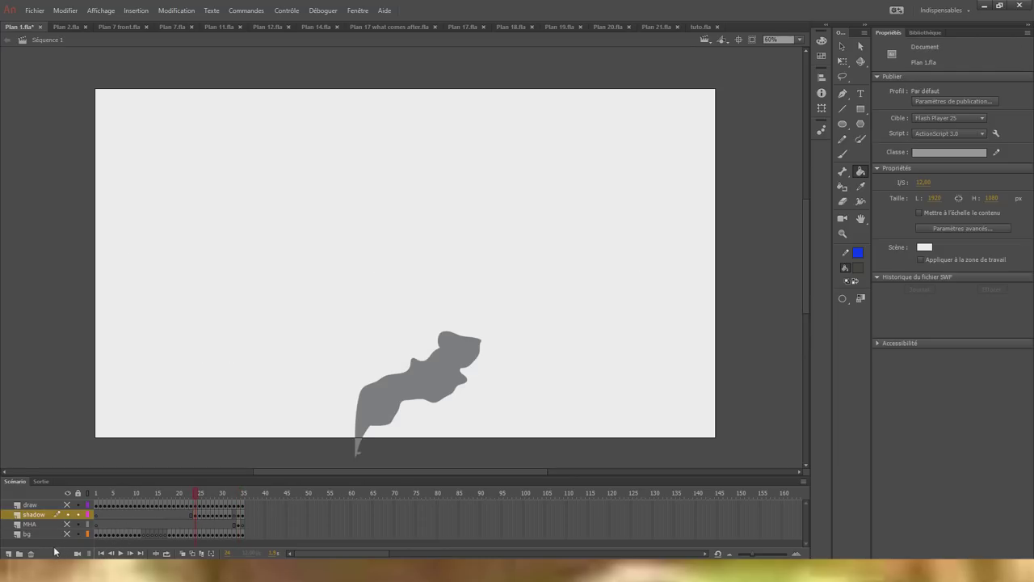
key(Return)
key(period)
key(period)
key(period)
key(period)
key(period)
key(period)
key(period)
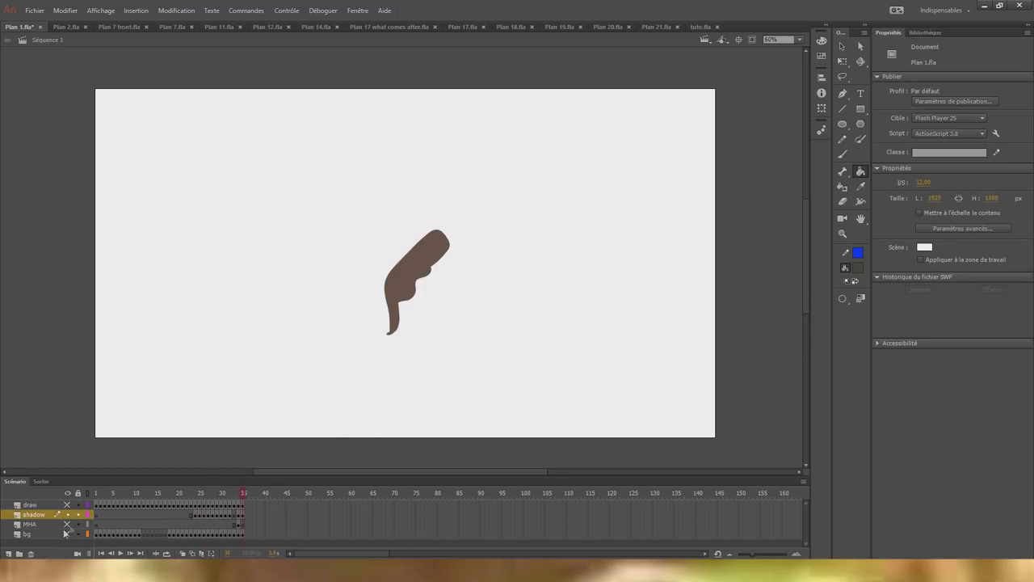
Hide the shadow layer and show the draw layer alone from its first frame.
click(67, 515)
click(67, 504)
click(98, 505)
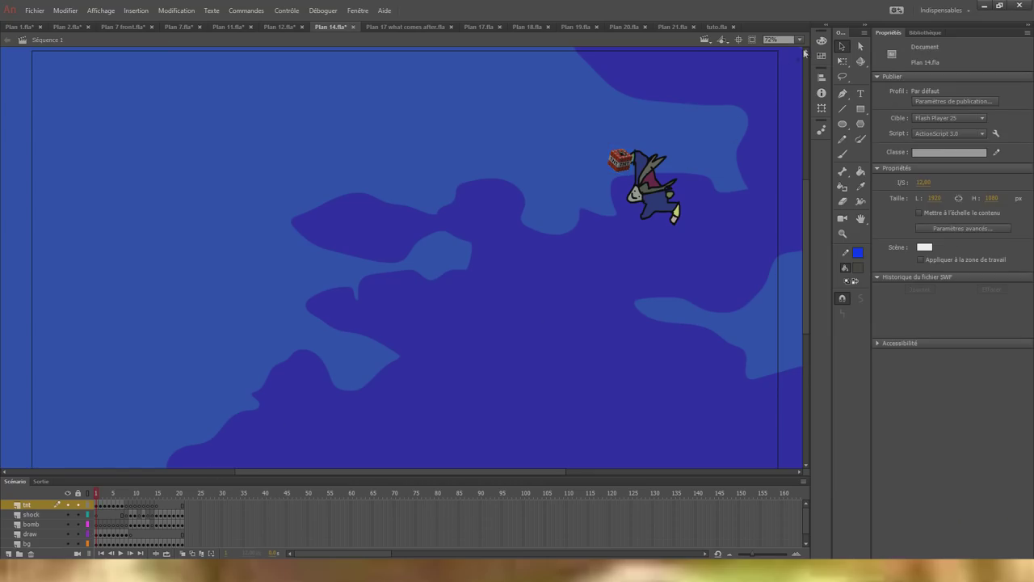
In Plan 14.fla, view frame 9 at 50% and select the bg layer's symbol to inspect its blur filter.
click(799, 40)
click(785, 99)
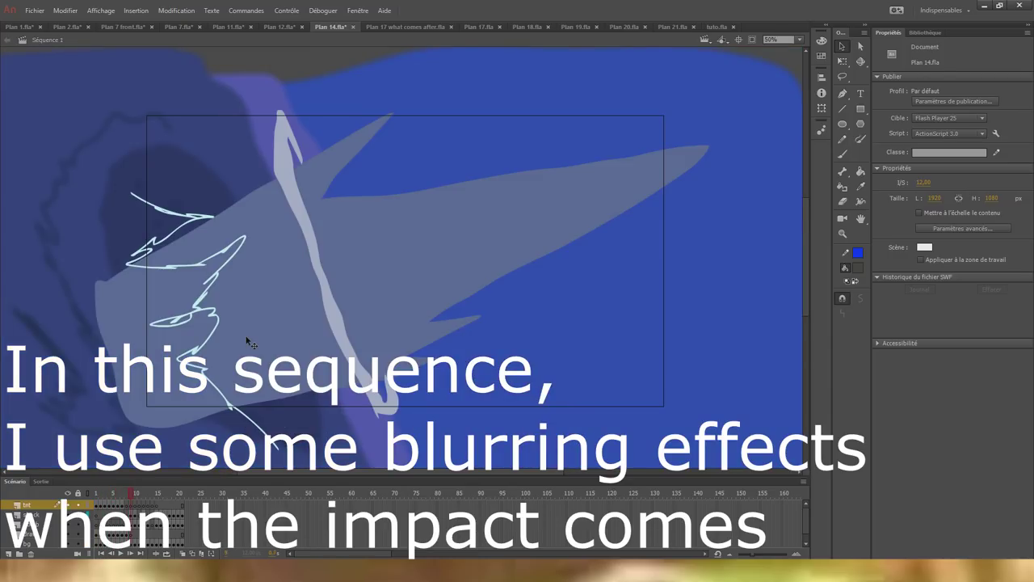
drag(347, 473, 299, 473)
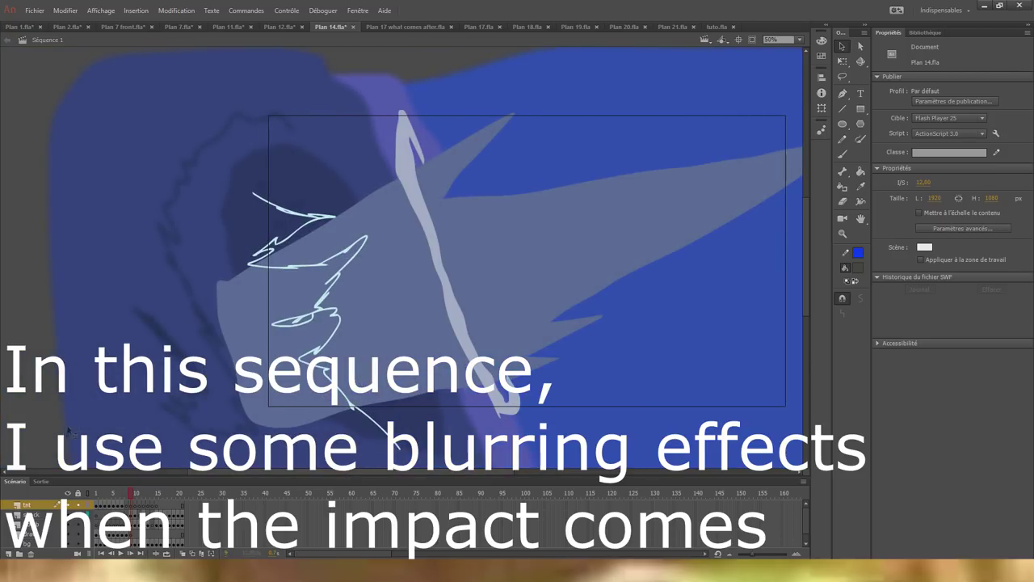
click(193, 212)
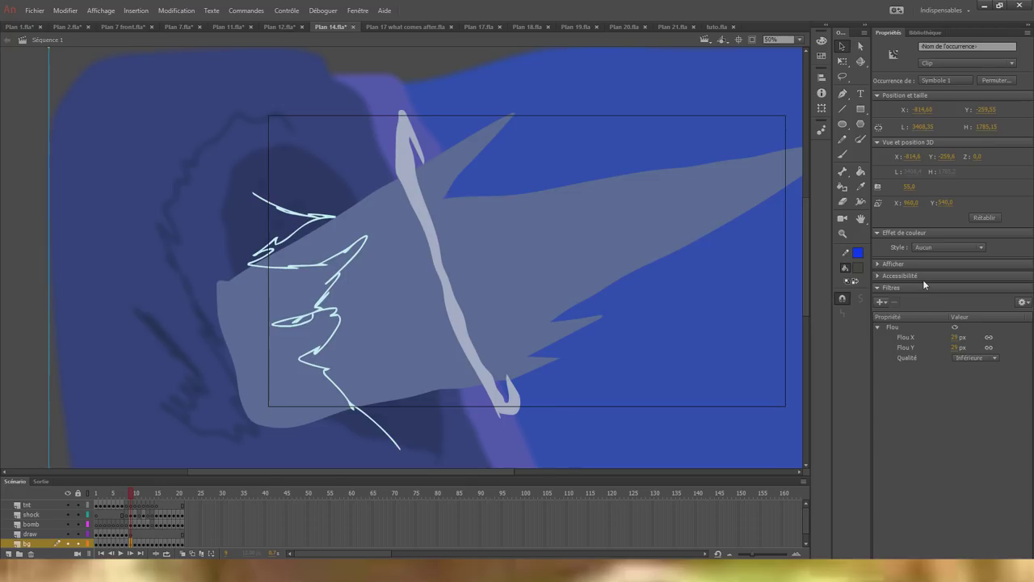
Step forward from the blurred impact to the white frame 14 and examine it.
key(period)
key(period)
key(period)
key(period)
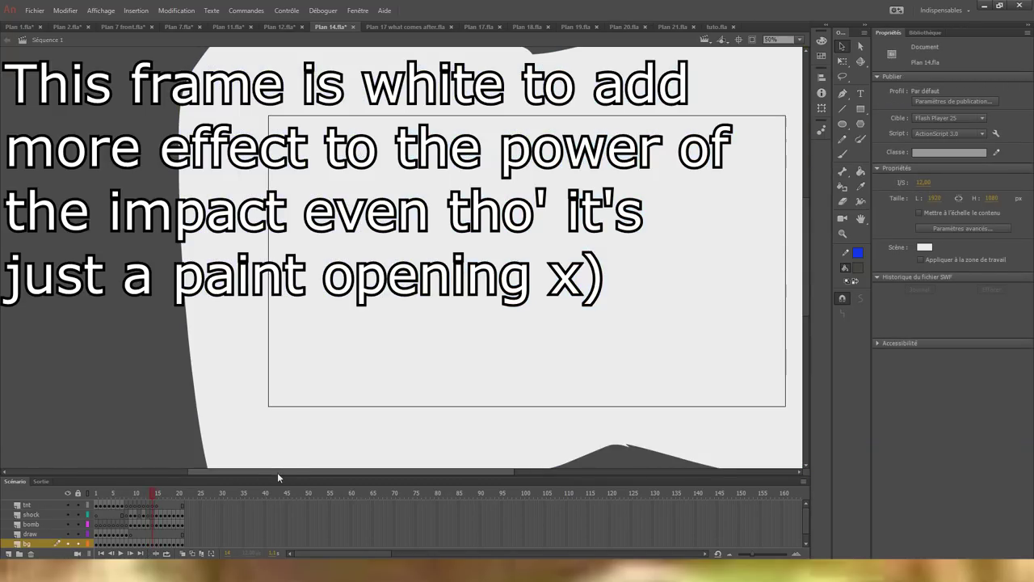
drag(277, 472, 319, 473)
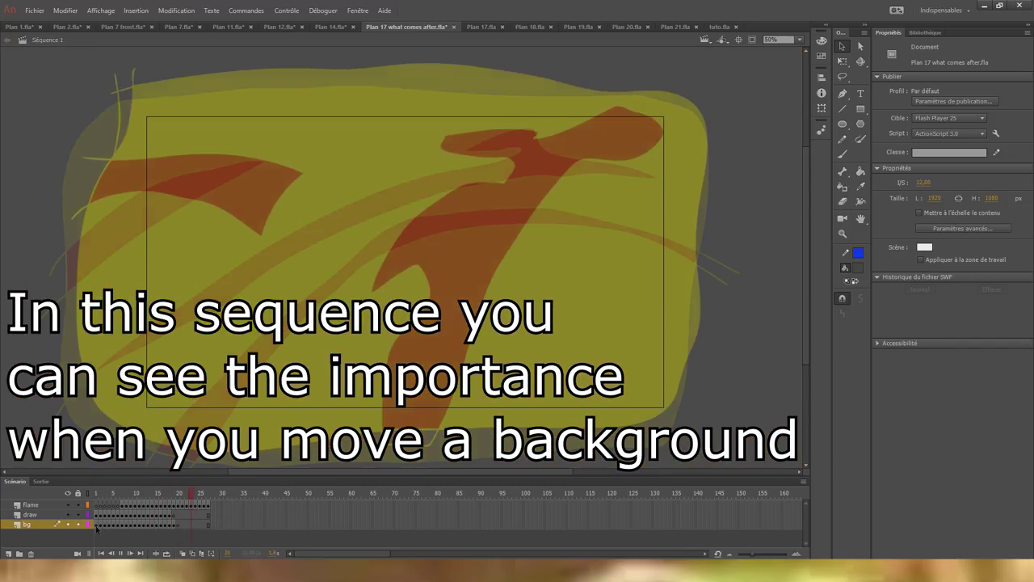
Play Plan 17 what comes after.fla from frame 1 at 25% zoom to examine the moving background.
click(97, 524)
click(87, 539)
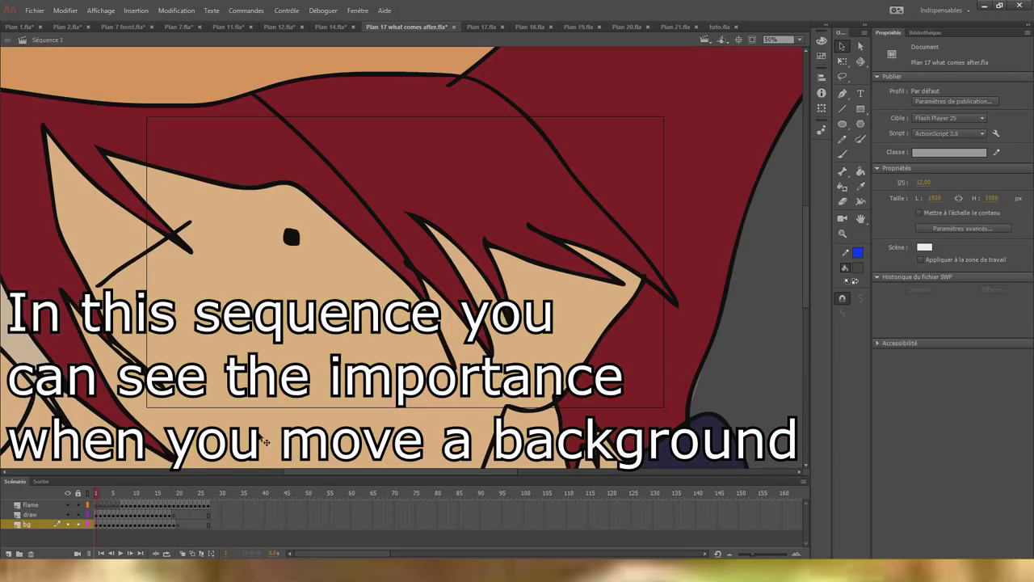
click(799, 39)
click(807, 87)
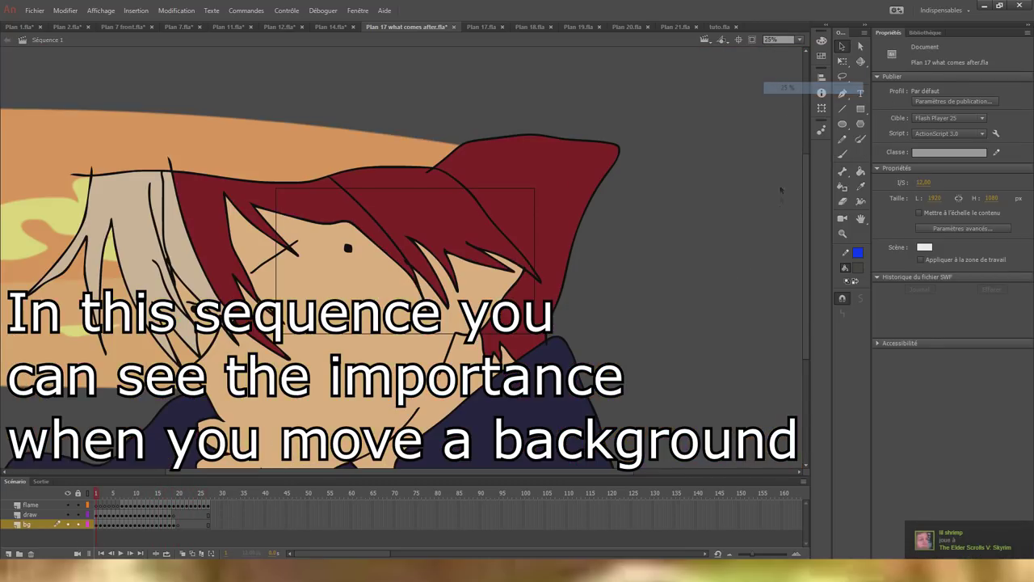
key(Return)
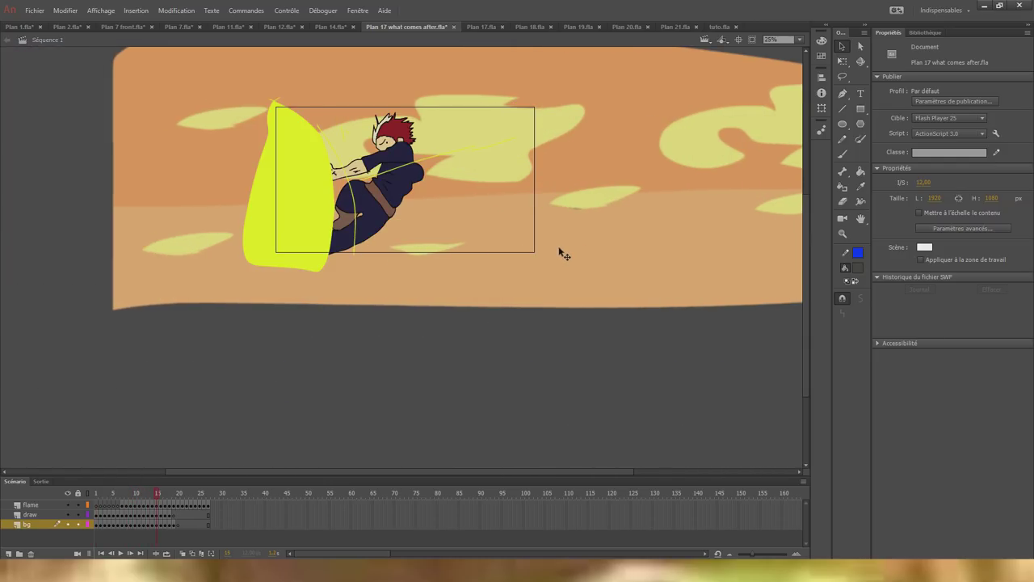
Replay the flame attack from frame 13 with the whole stage in view.
click(150, 506)
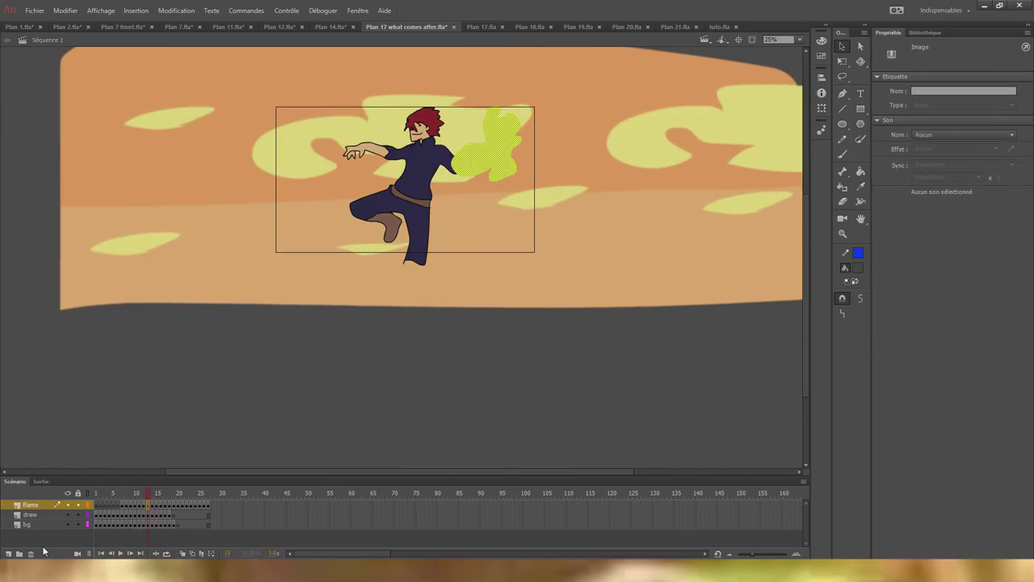
click(799, 39)
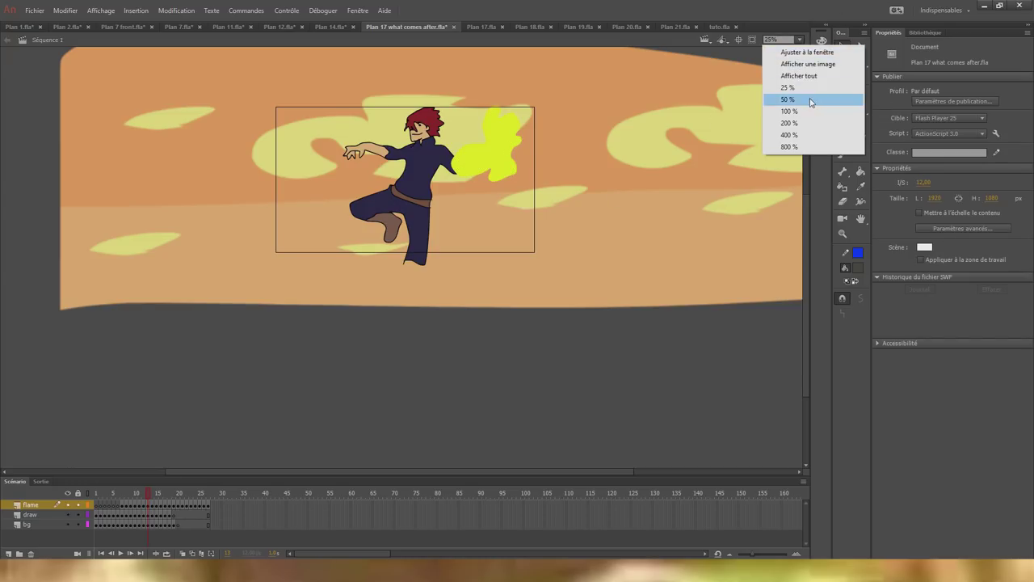
click(811, 242)
drag(807, 243, 807, 218)
key(Return)
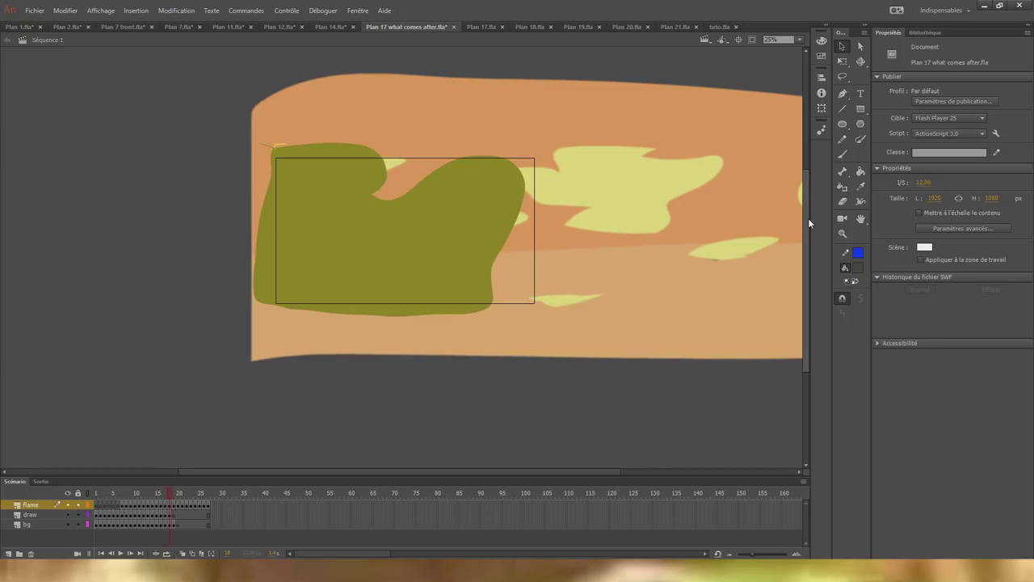
Inspect the red-haired character on frame 17 at 200% zoom, followed by the yellow motion lines on frame 15.
click(166, 505)
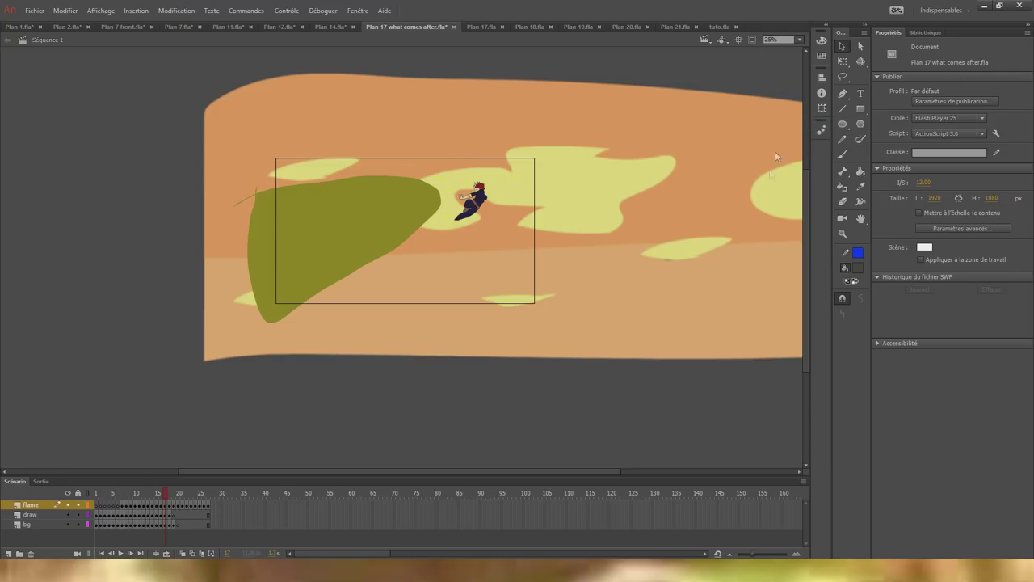
click(799, 40)
click(780, 122)
drag(418, 471, 453, 474)
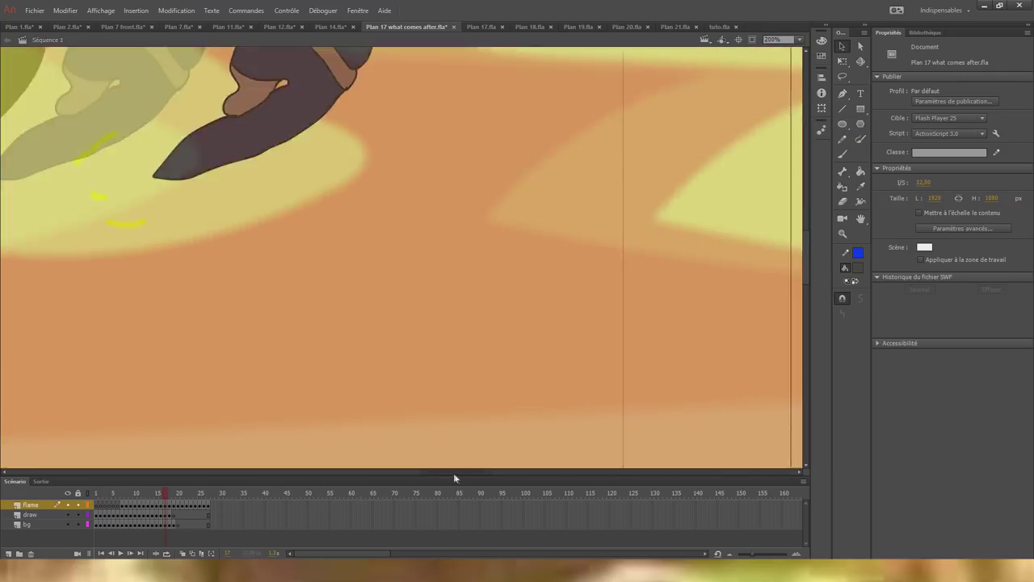
scroll(455, 356, up, 4)
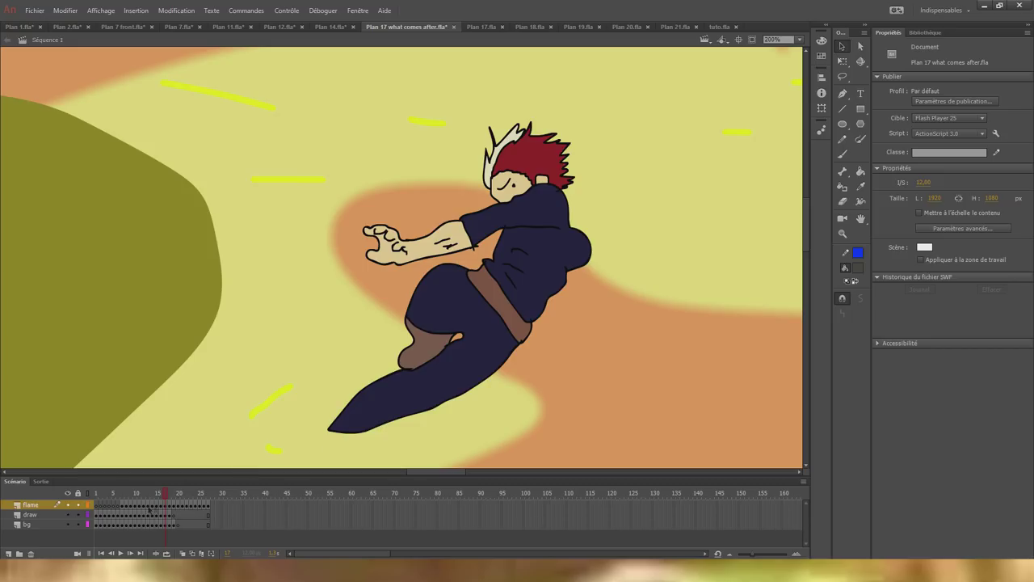
click(155, 507)
click(61, 541)
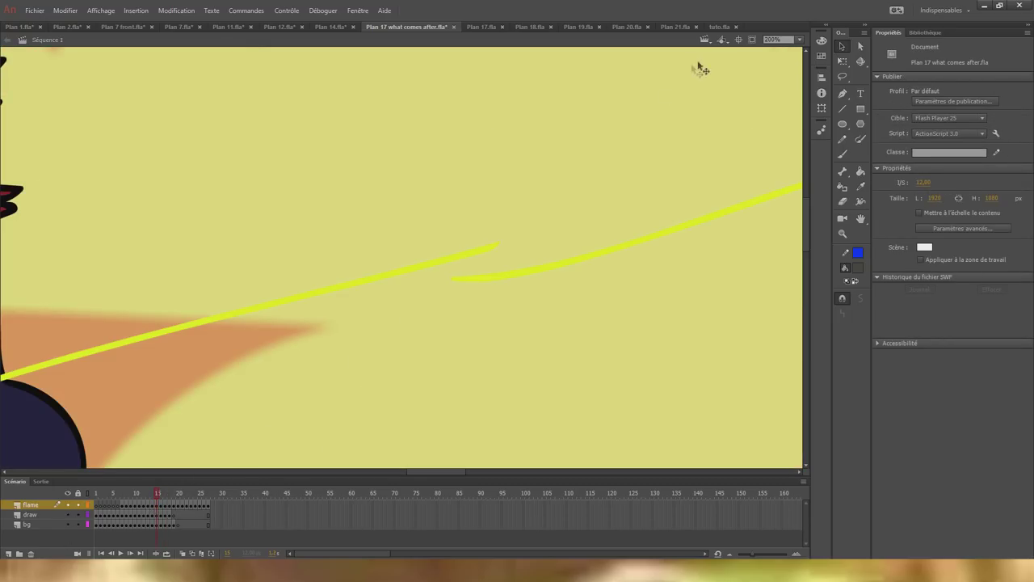
Examine the red-haired character and the yellow motion lines on frame 15 at 100% zoom.
click(800, 40)
click(773, 112)
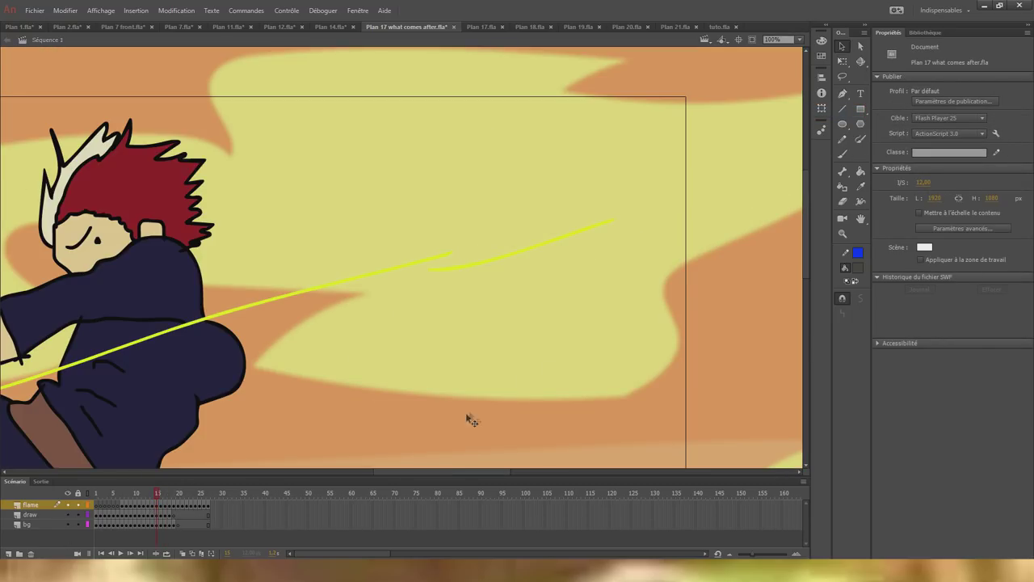
drag(405, 472, 324, 472)
scroll(365, 388, down, 2)
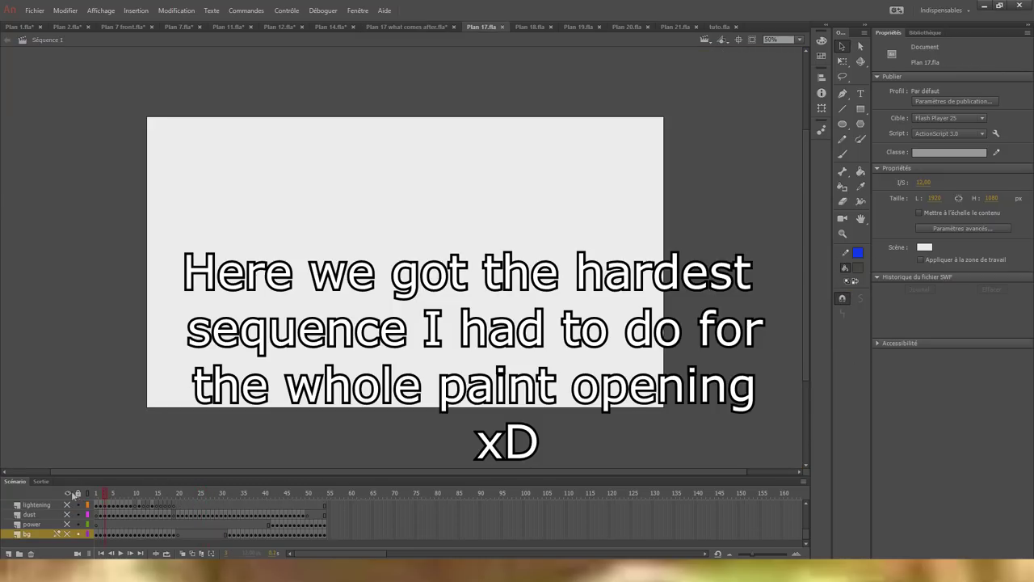
Show all layers in Plan 17.fla, hide every layer except bg, and look through the layer list.
click(70, 494)
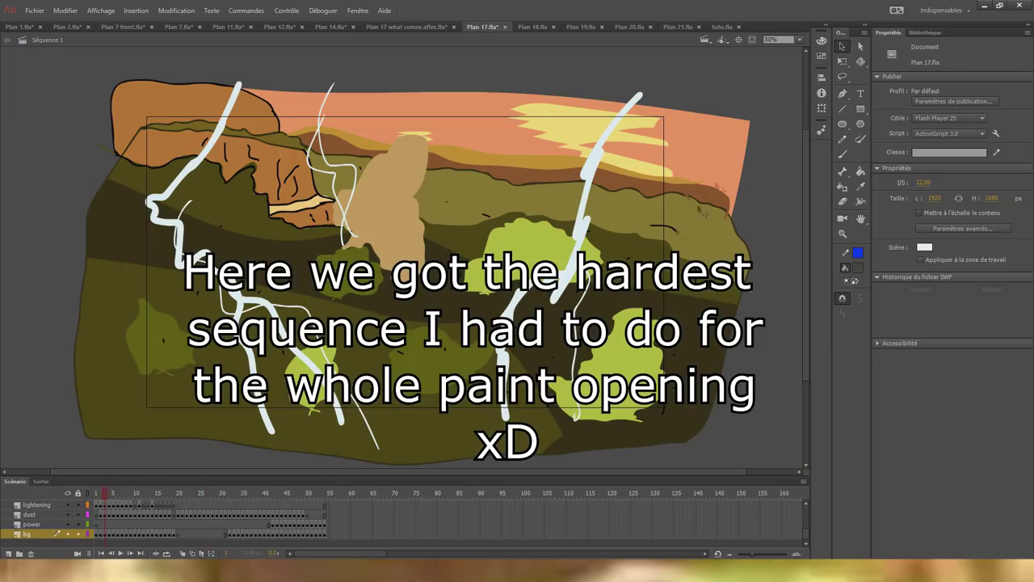
click(68, 515)
click(68, 505)
scroll(69, 527, up, 2)
scroll(70, 528, down, 1)
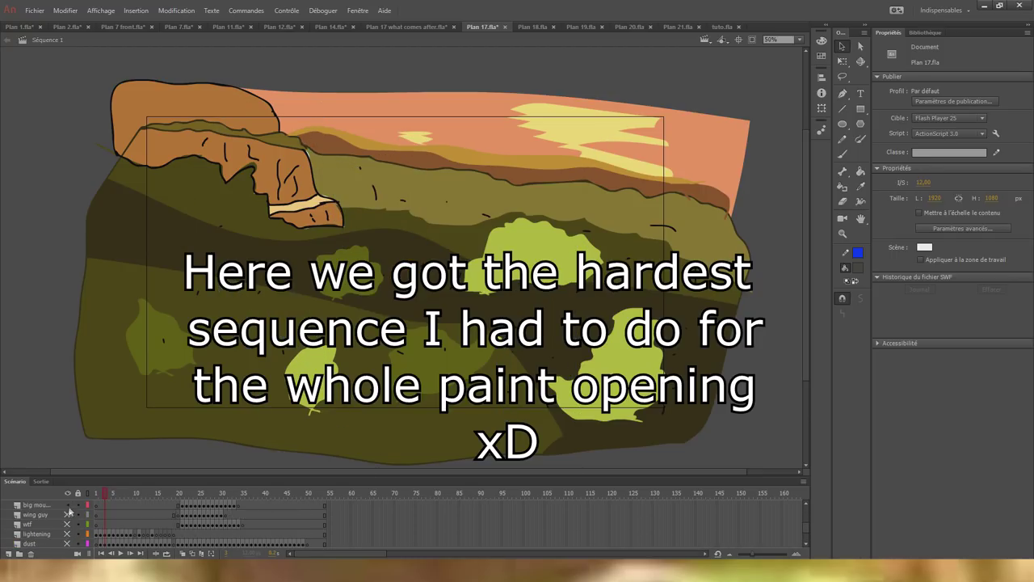
click(68, 506)
scroll(70, 511, up, 3)
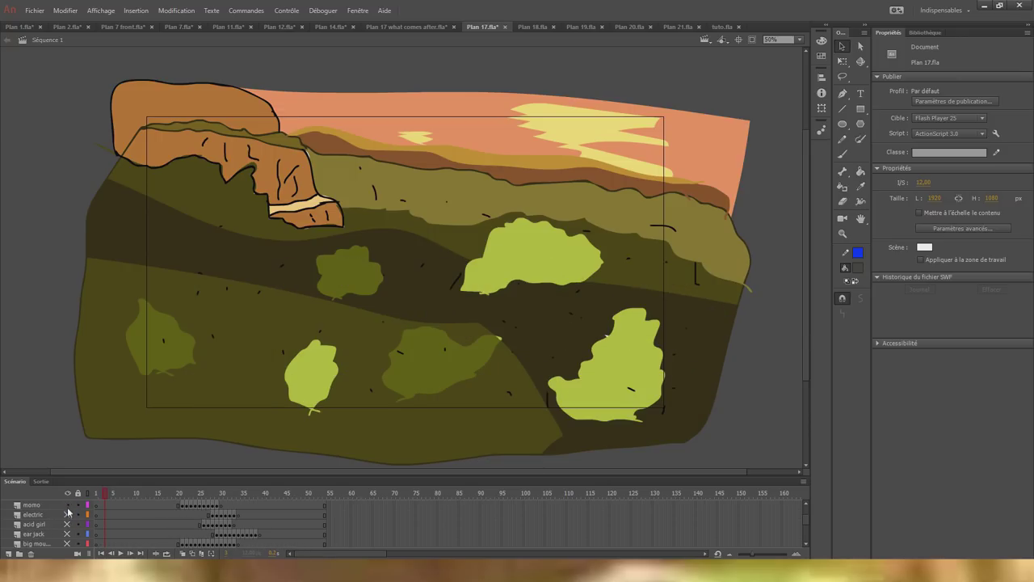
scroll(70, 515, up, 1)
scroll(70, 513, down, 5)
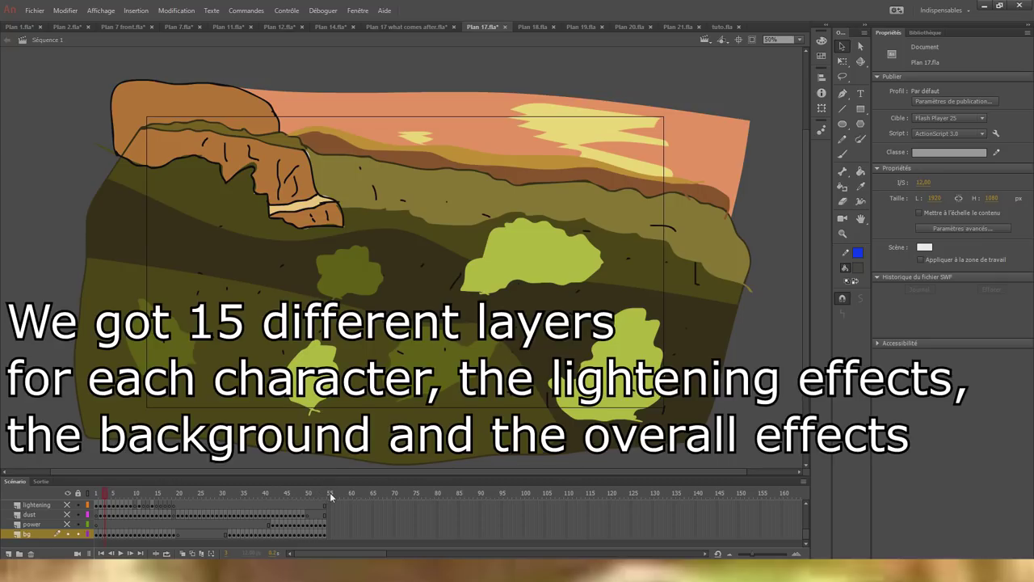
Play the bg, power and dust layers one at a time in isolation, each from frame 1.
click(101, 553)
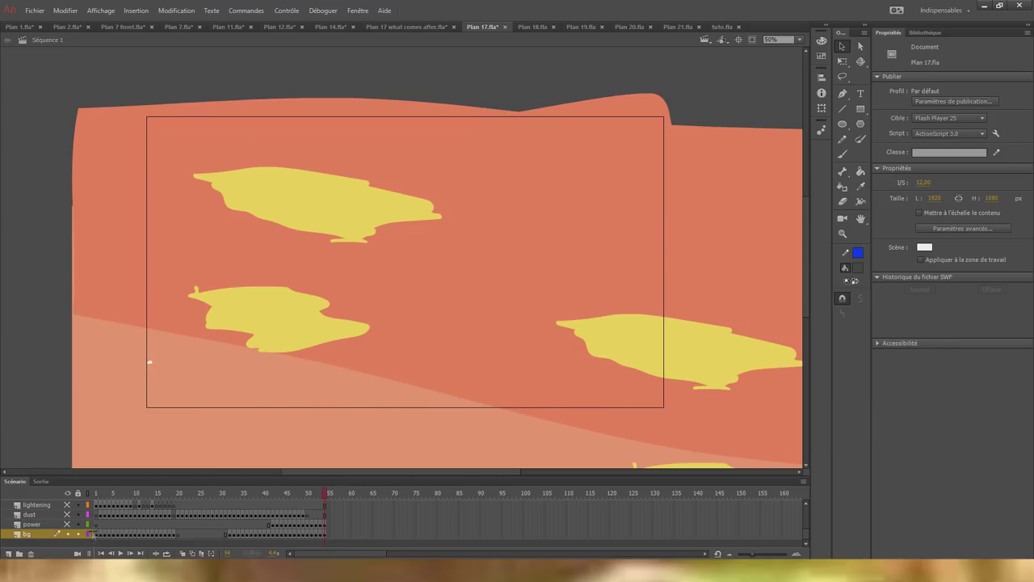
click(97, 523)
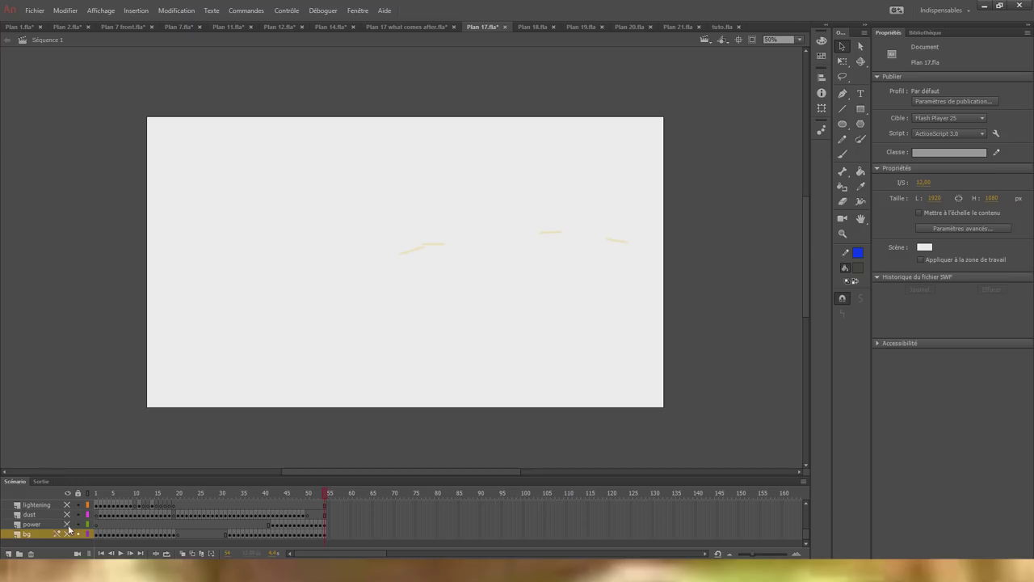
click(97, 514)
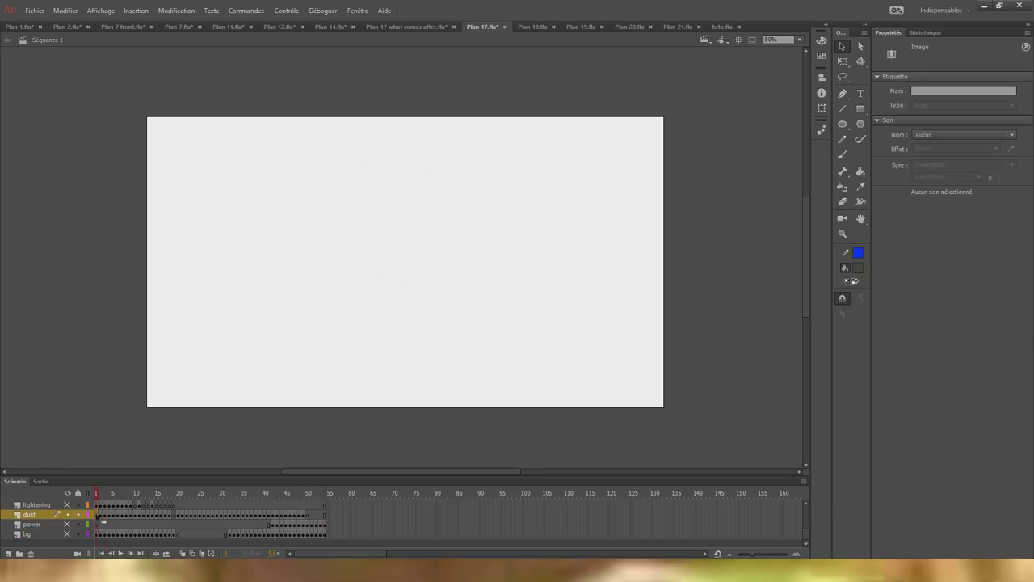
key(Return)
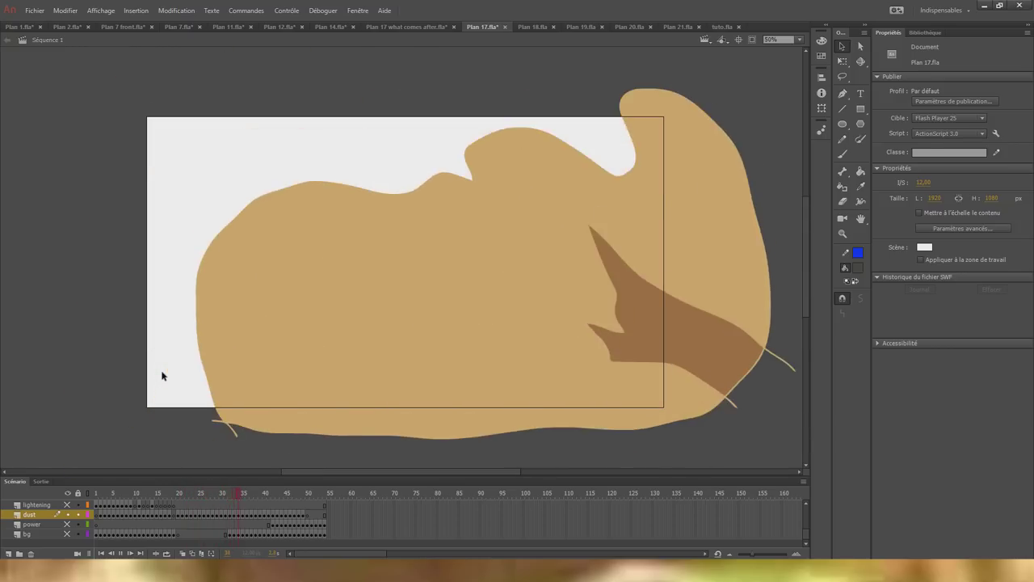
Set the stage colour to dark navy and play the lightening layer alone from frame 1.
click(97, 533)
click(924, 247)
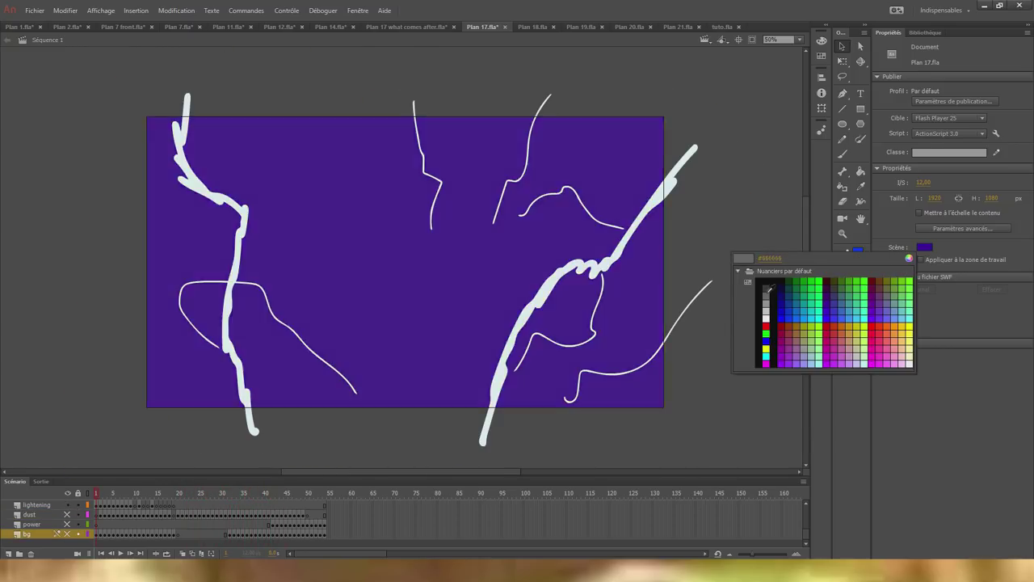
click(764, 276)
click(924, 247)
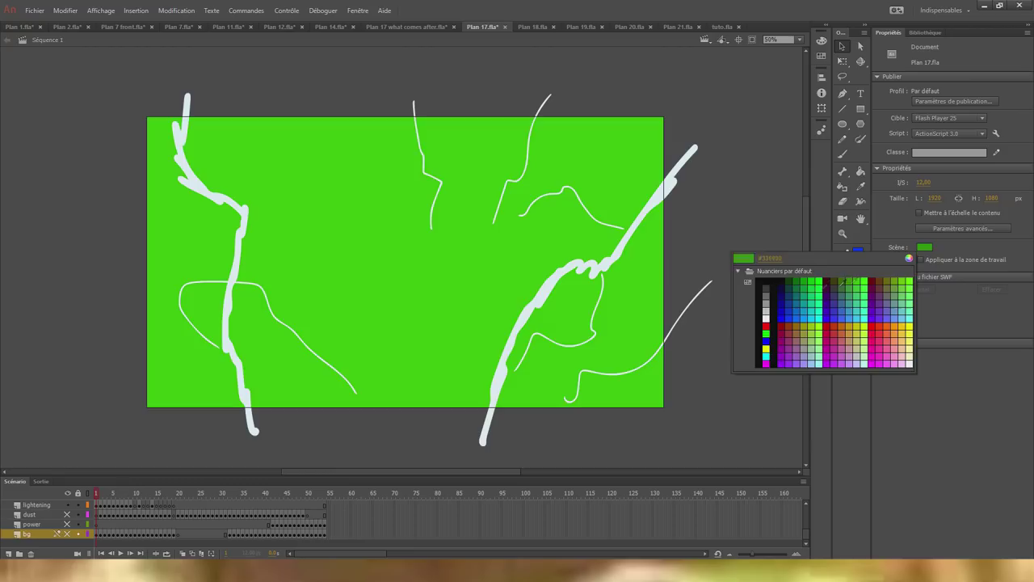
click(782, 289)
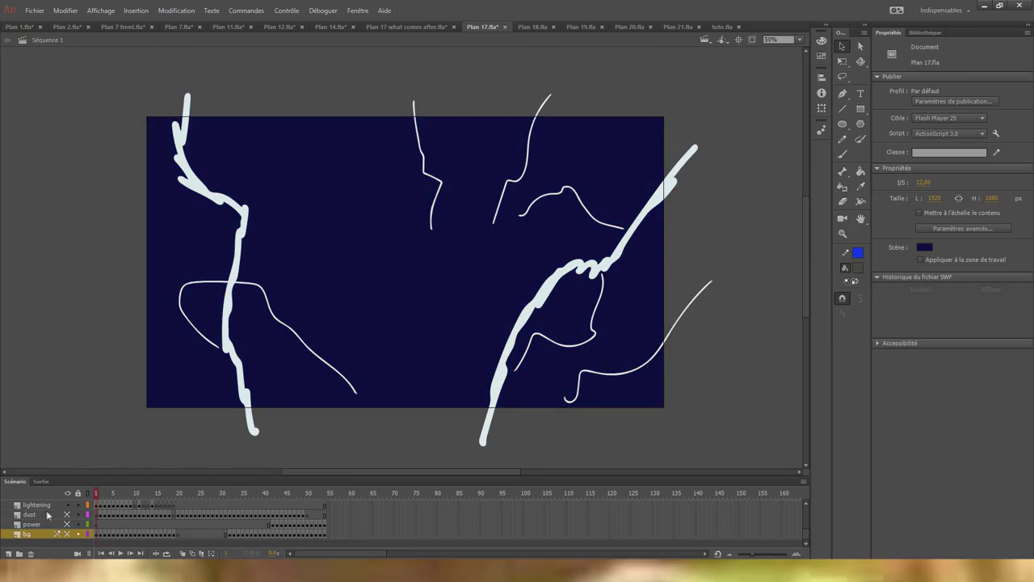
key(Return)
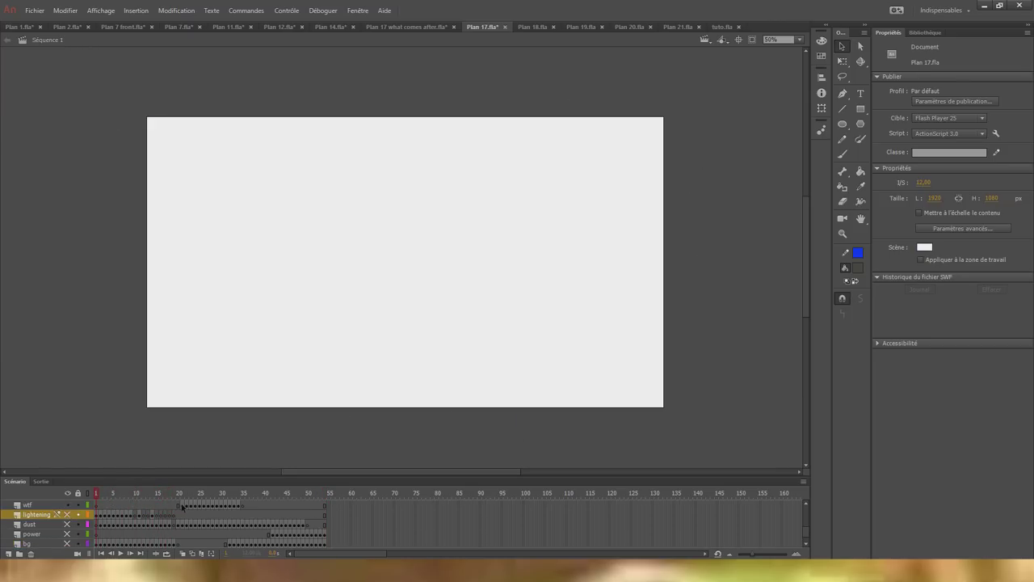
Play the wtf and wing guy layers on their own, each from frame 21.
click(183, 506)
key(Return)
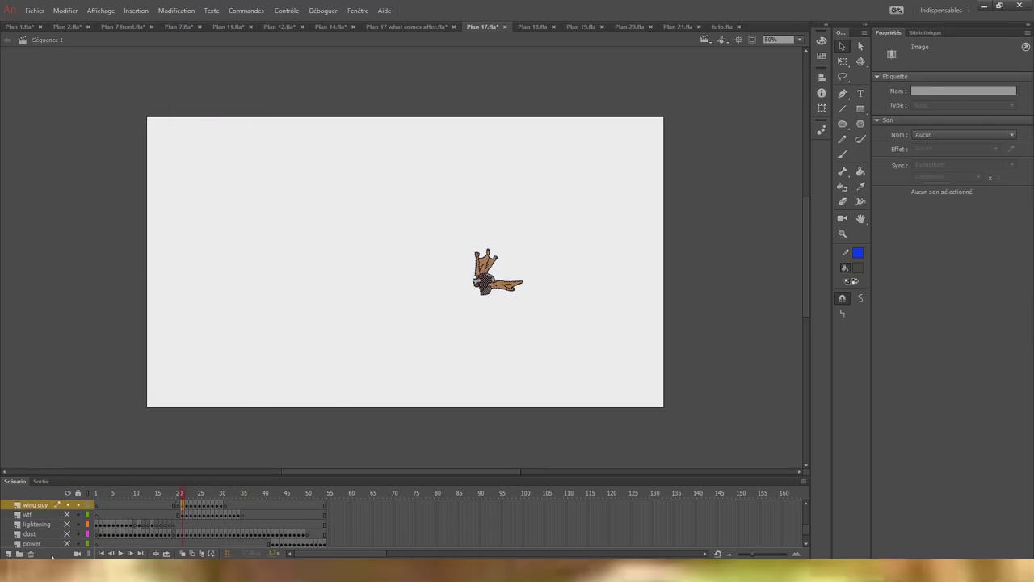
click(256, 377)
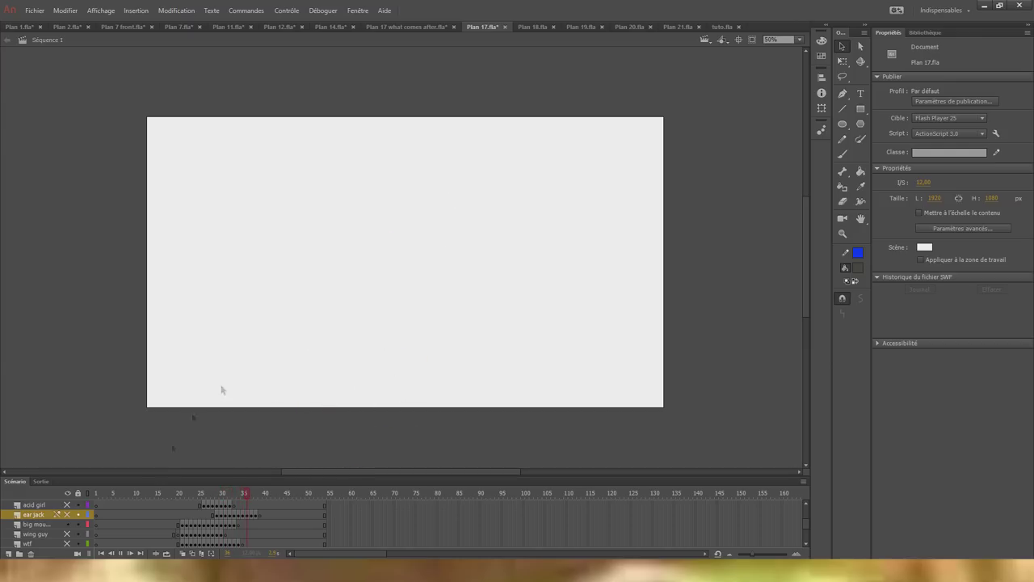
Show the ear jack layer by itself and play its animation from frame 29.
click(68, 514)
click(68, 515)
click(68, 515)
click(220, 515)
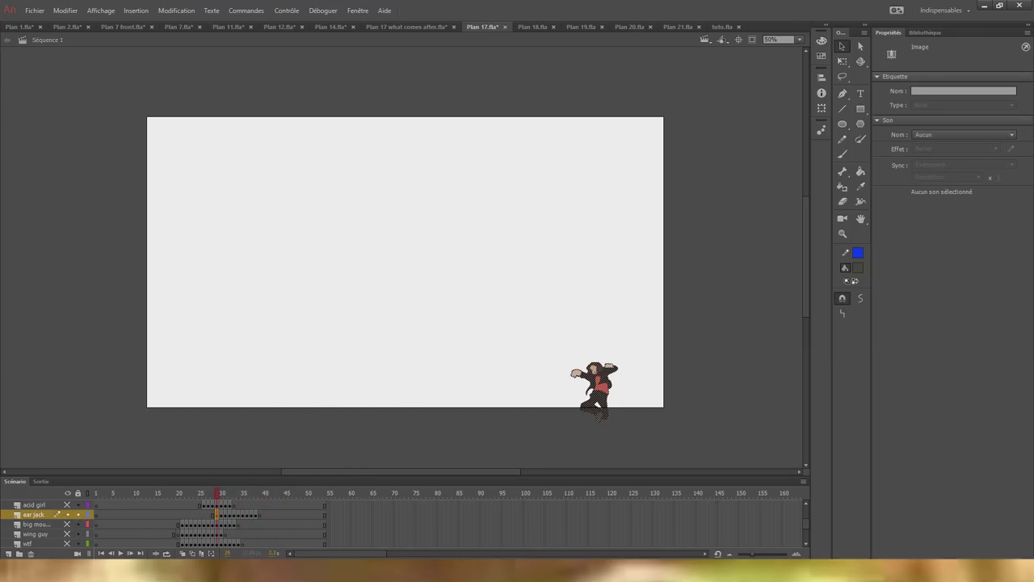
click(357, 438)
key(Return)
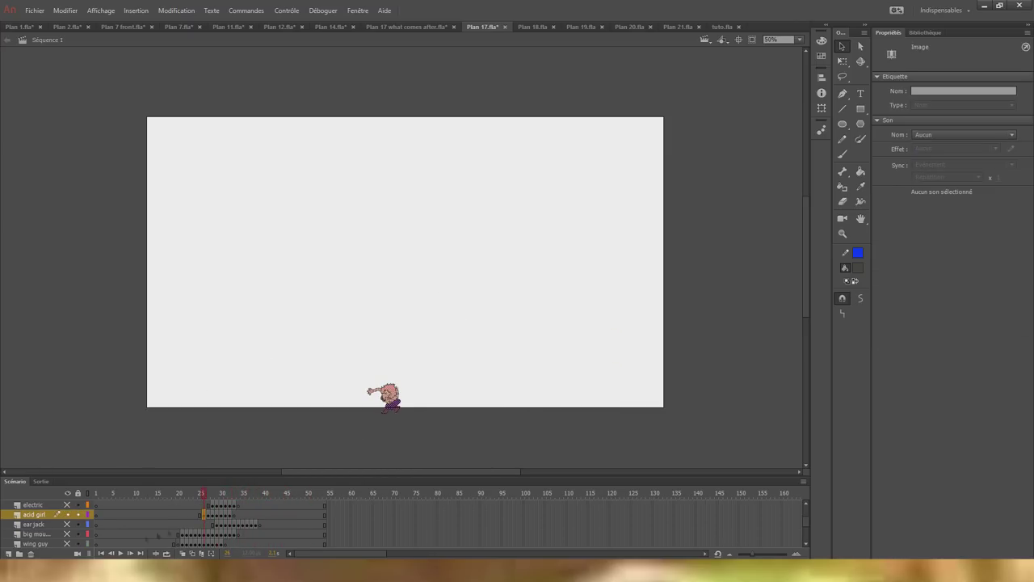
Play the acid girl layer from frame 26 and the electric layer from frame 28, each in isolation.
click(251, 437)
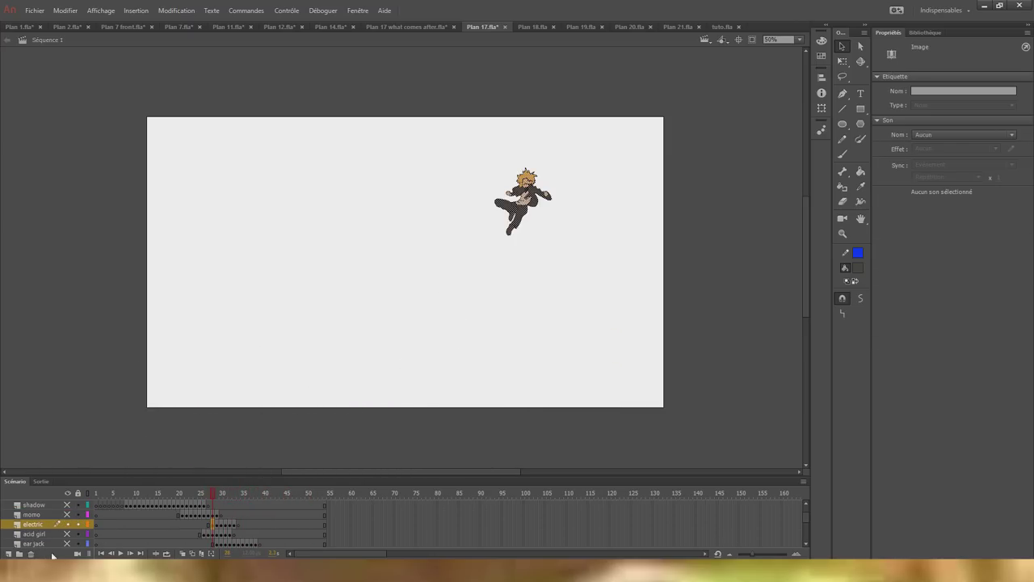
click(332, 307)
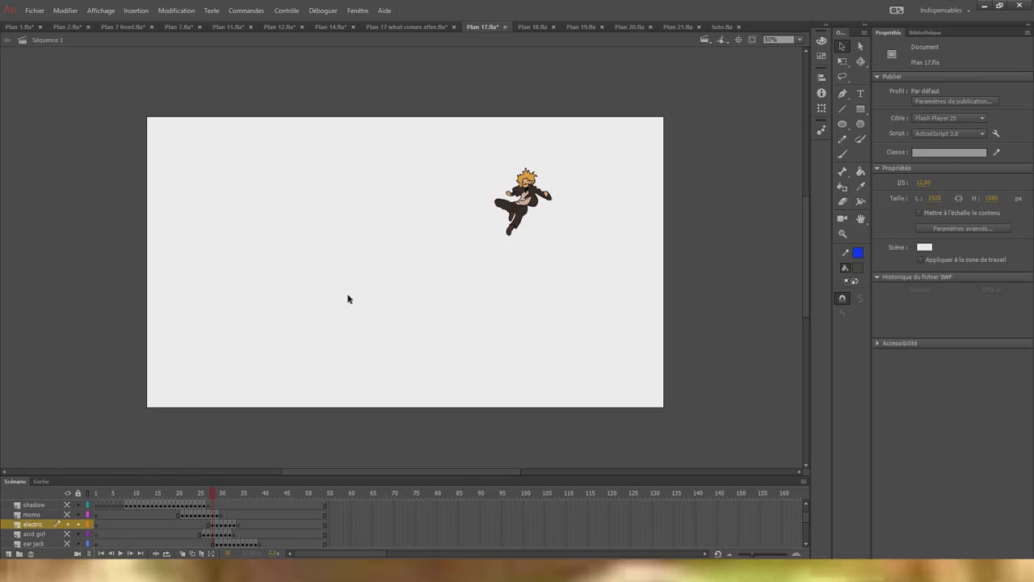
key(Return)
Step through the isolated momo layer from frame 24 to frame 27.
click(482, 239)
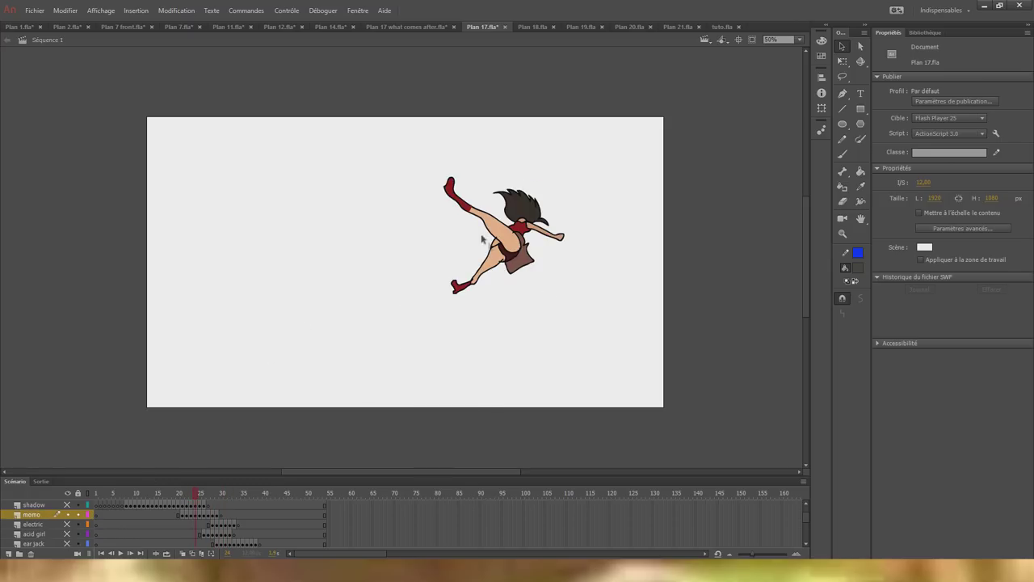
key(period)
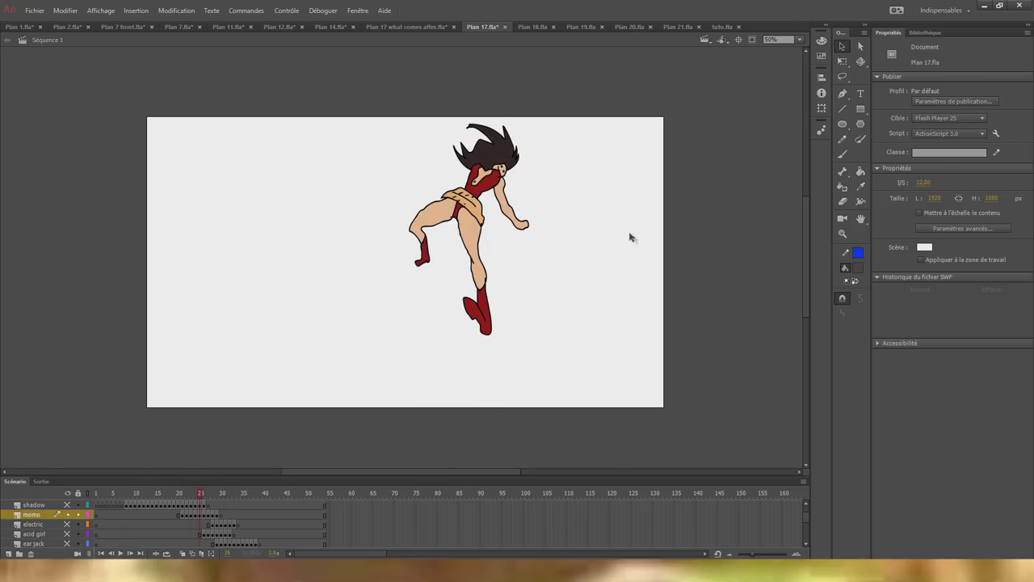
key(period)
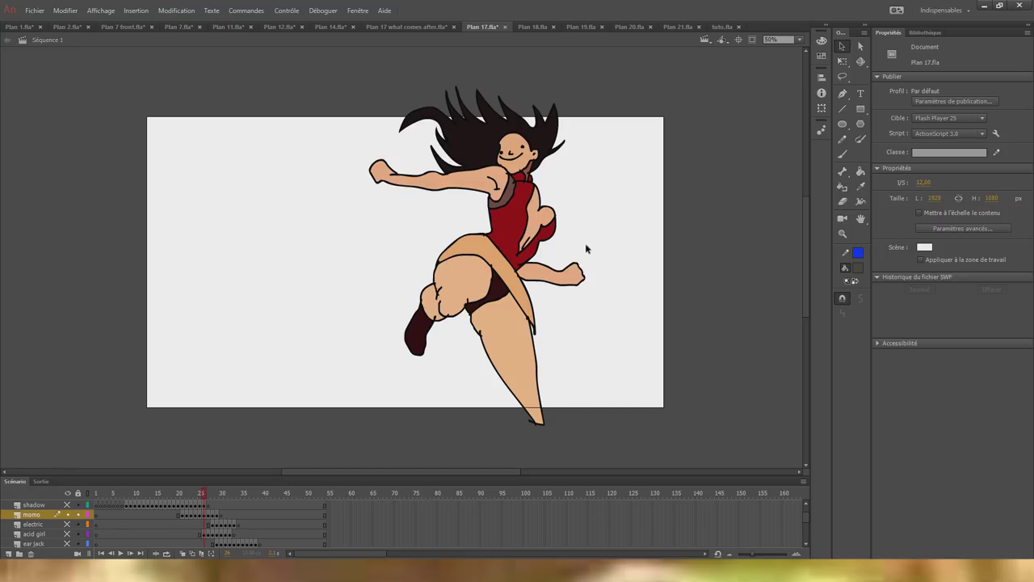
key(period)
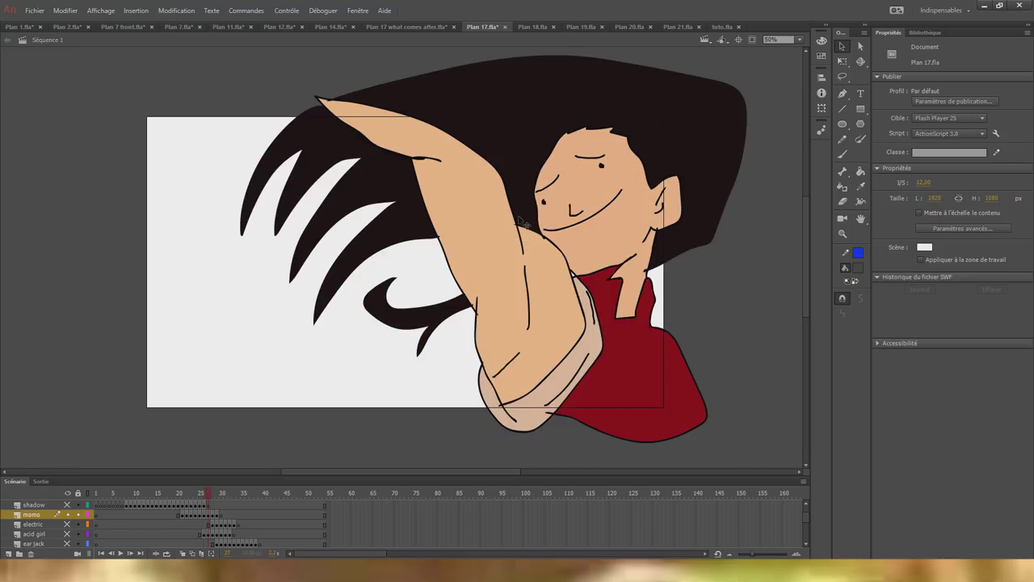
Examine the black-haired character's face on frame 27 at 100% zoom.
click(799, 39)
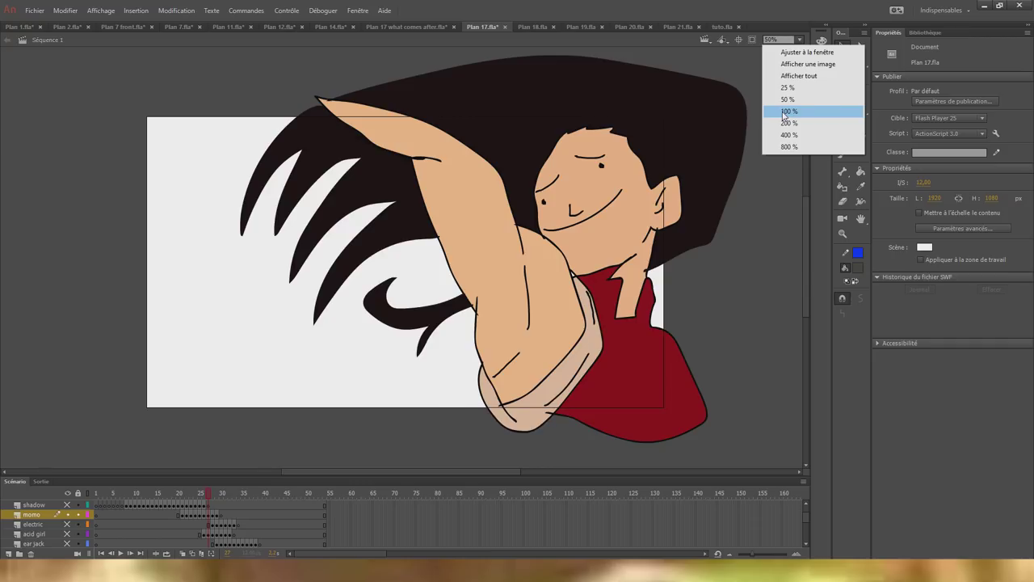
click(808, 120)
drag(393, 471, 536, 471)
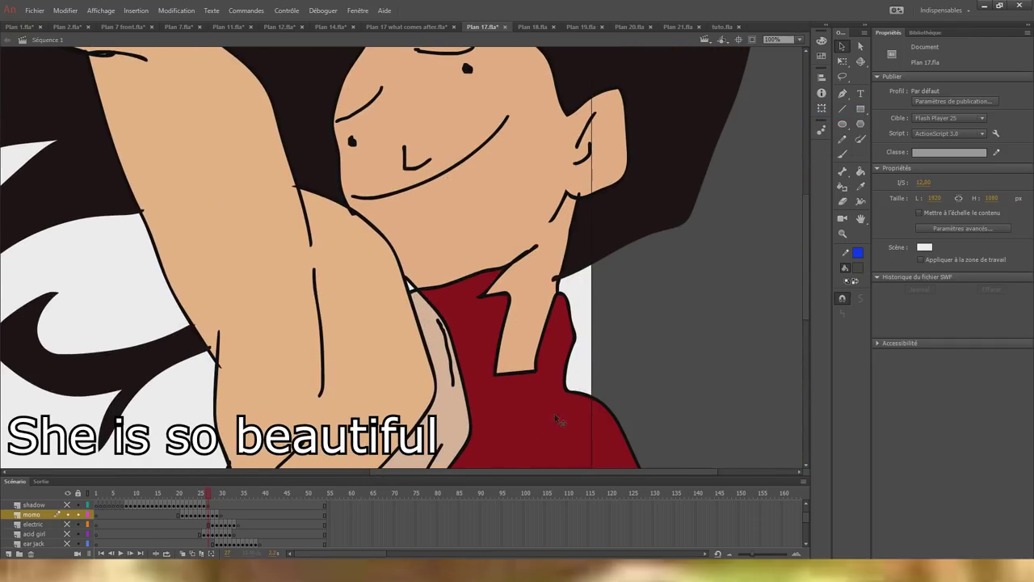
scroll(561, 421, up, 3)
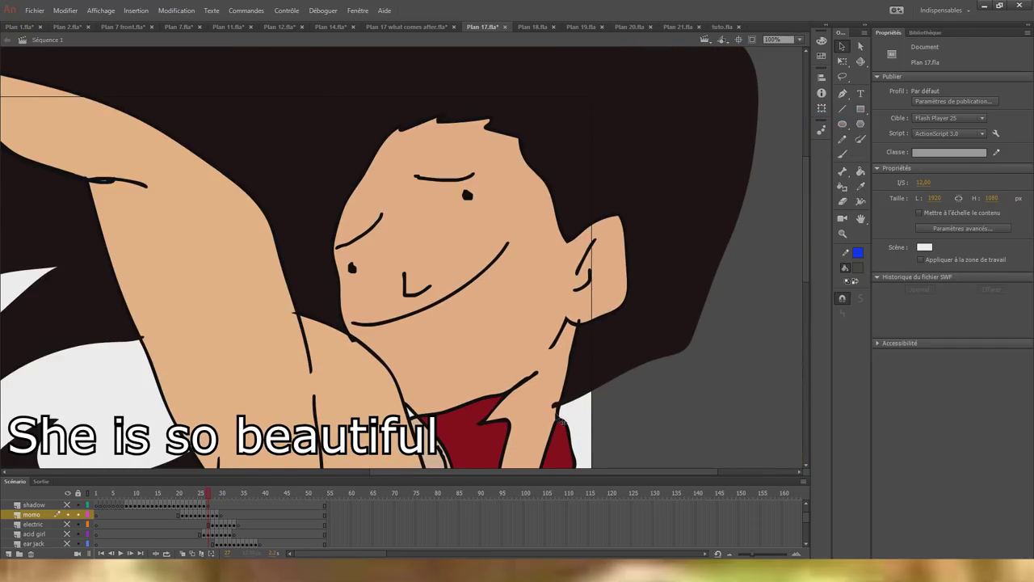
Recenter the stage at 50% zoom and step through the rest of the momo layer to frame 30.
click(799, 38)
click(788, 99)
click(799, 39)
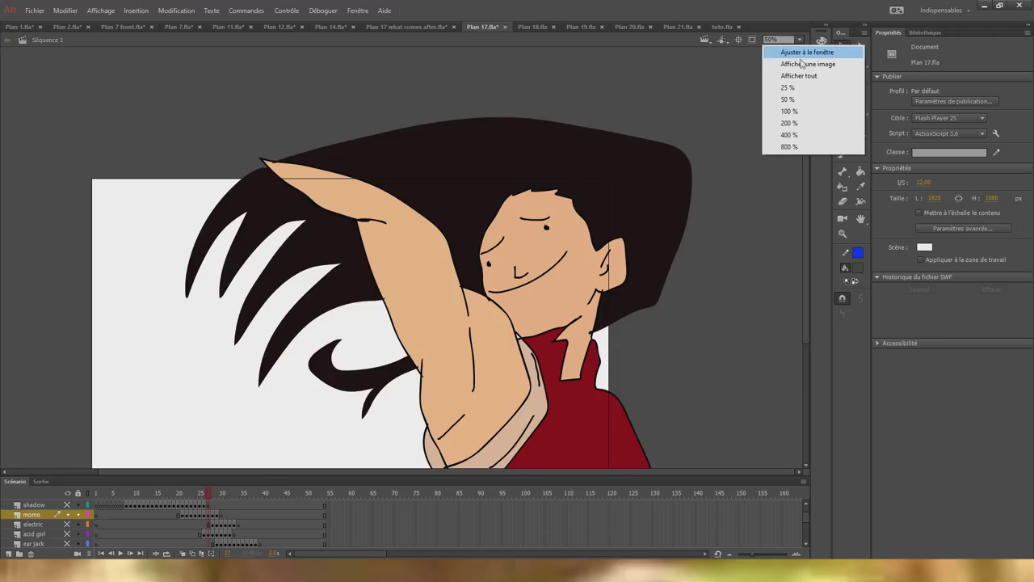
click(801, 63)
click(799, 39)
click(788, 99)
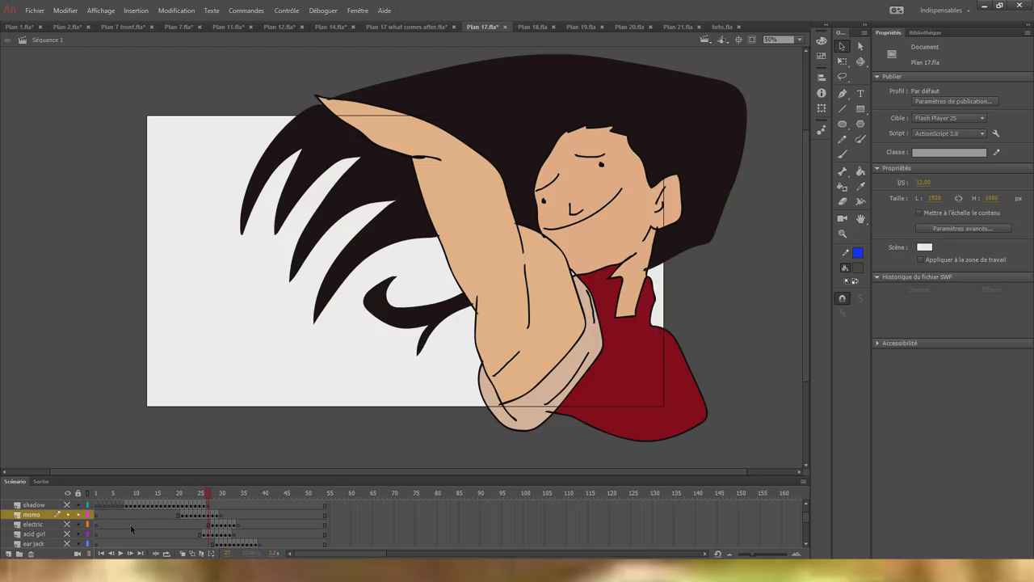
key(period)
key(period)
key(period)
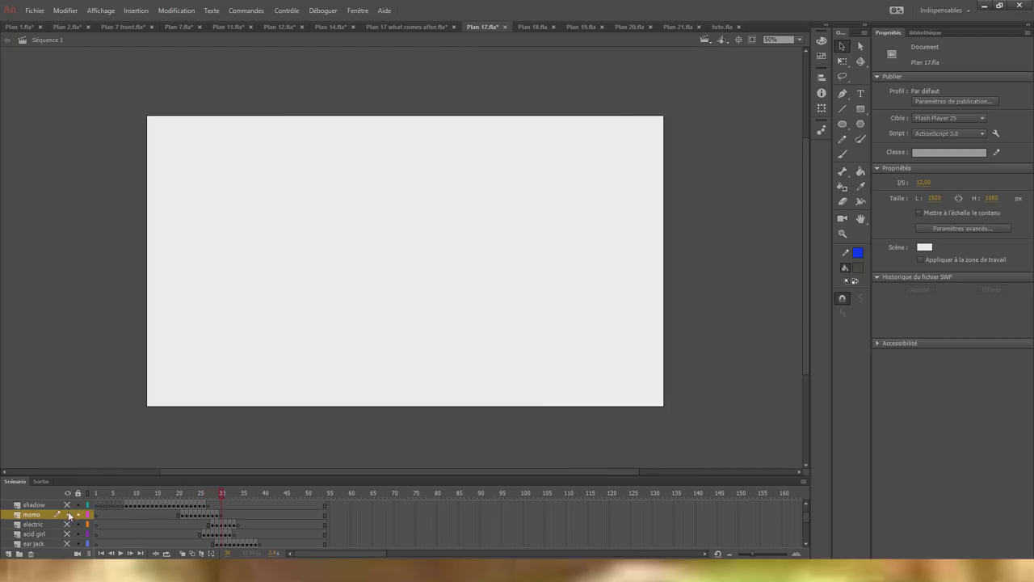
Isolate the shadow layer and step through its animation from frame 10 to frame 27.
scroll(69, 528, up, 2)
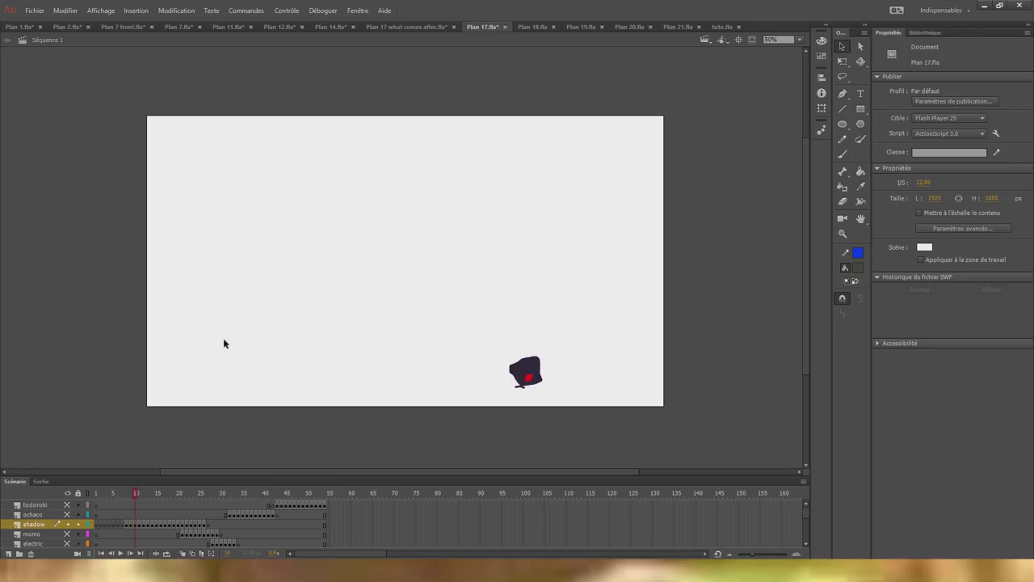
key(period)
key(period)
key(period)
key(period)
key(period)
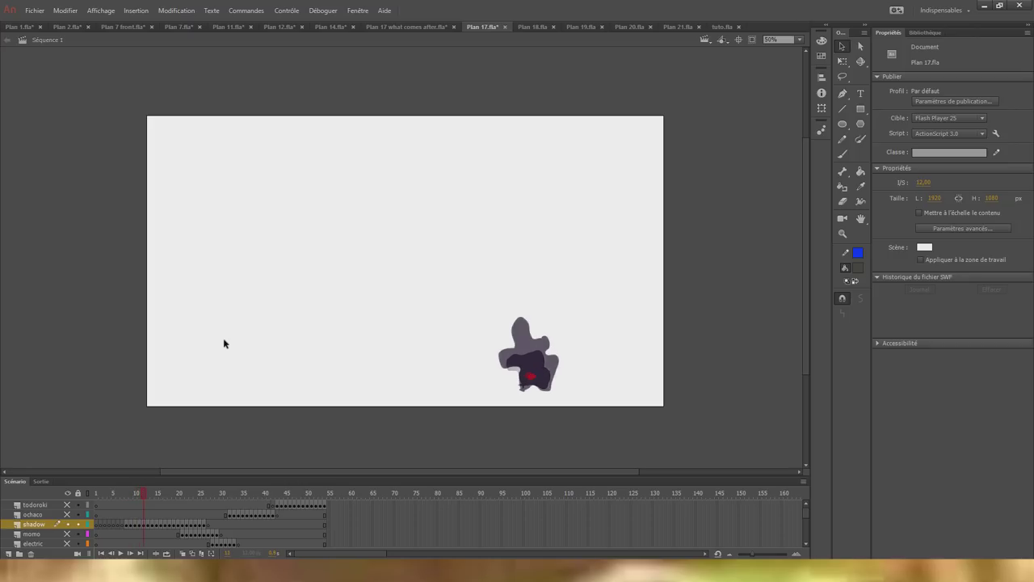
key(period)
key(period)
key(period)
key(period)
key(period)
key(period)
key(period)
key(period)
key(period)
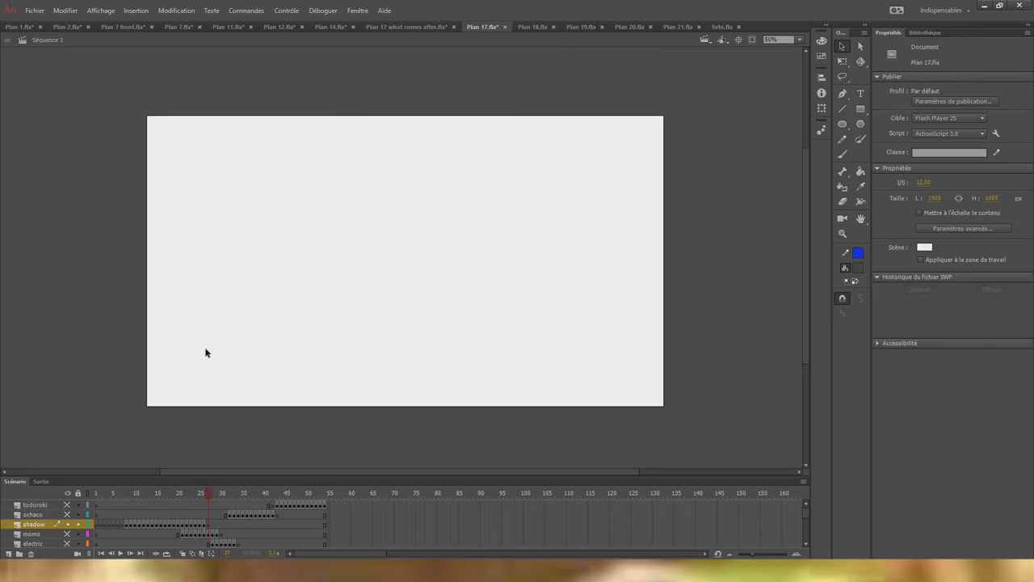
Replay the isolated shadow layer's animation through to frame 30.
key(period)
key(period)
key(period)
key(period)
key(period)
key(period)
key(period)
key(period)
key(period)
key(period)
key(period)
key(period)
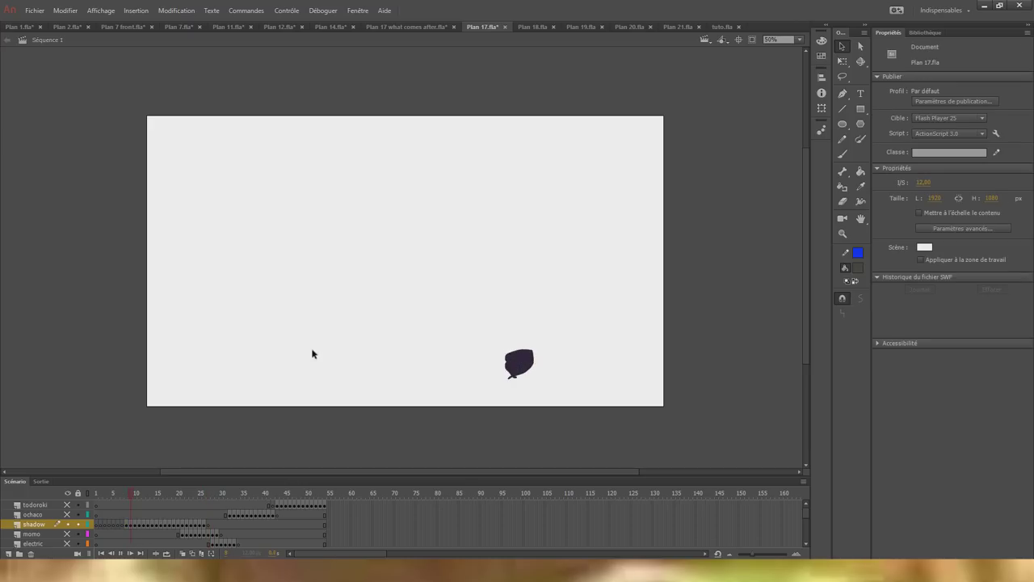
key(period)
key(period)
key(period)
key(period)
key(period)
key(period)
key(period)
key(period)
key(period)
key(period)
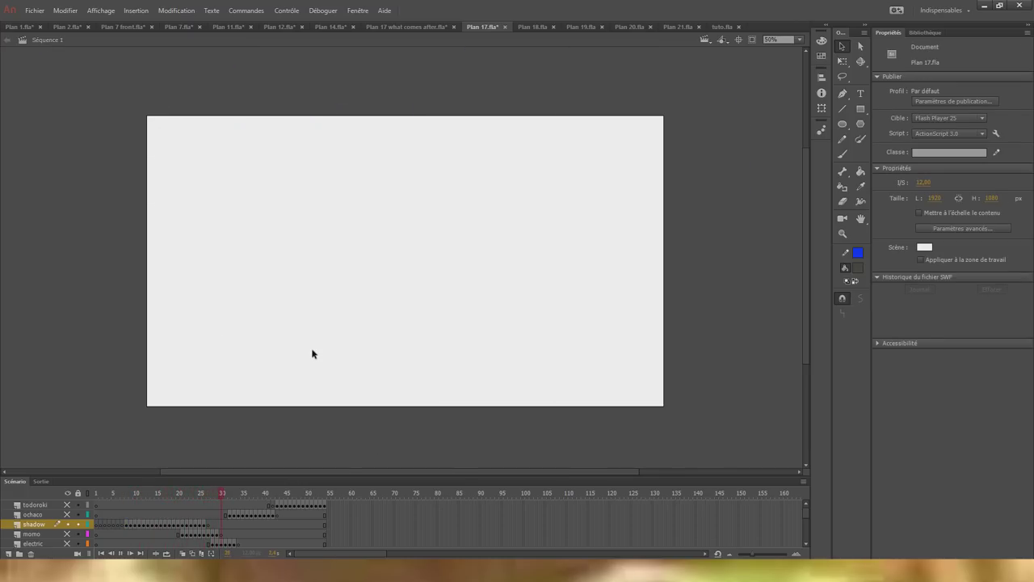
Isolate the ochaco layer of Plan 17.fla and step through its animation from frame 31 to frame 43.
click(229, 513)
click(307, 375)
key(period)
key(period)
key(period)
key(period)
key(period)
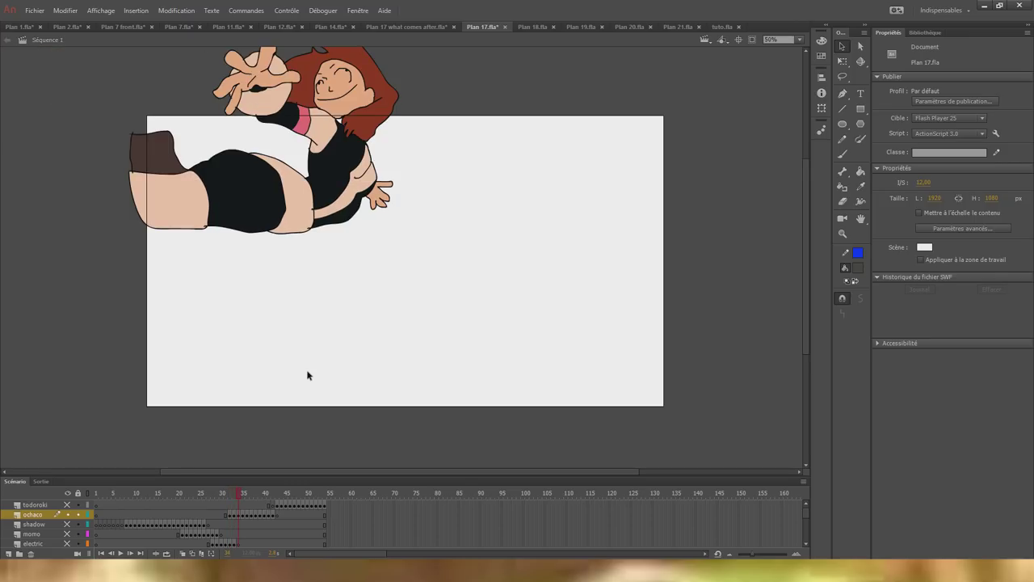
key(period)
key(period)
key(period)
key(period)
key(period)
key(period)
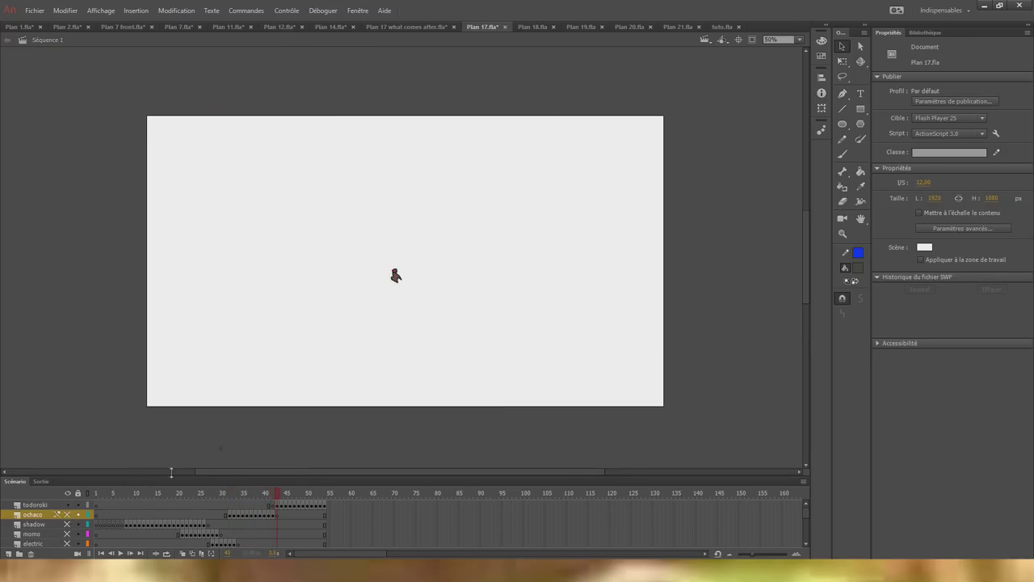
View the todoroki character on its own at 100% zoom and step through the frames to frame 48.
click(798, 38)
click(788, 112)
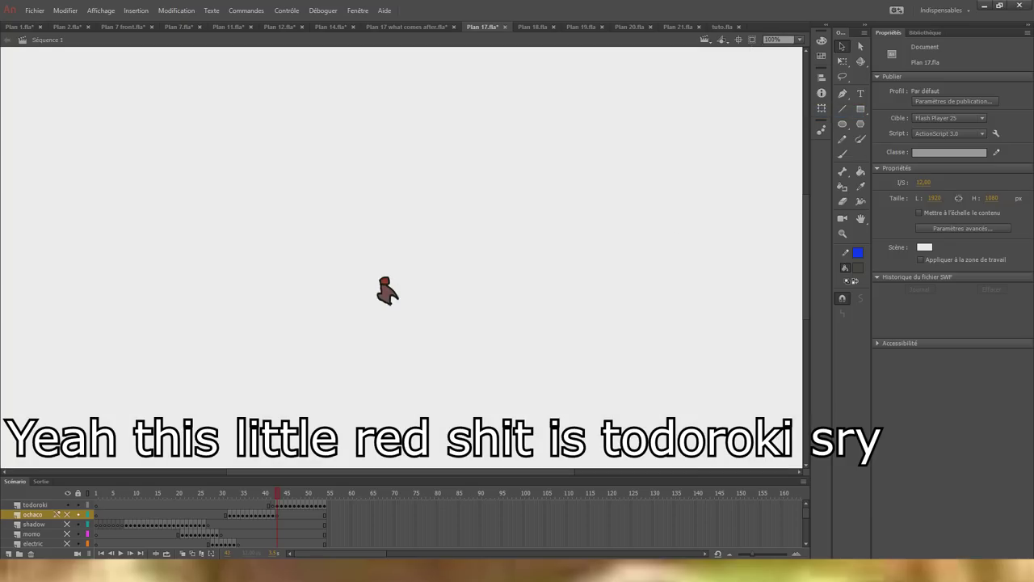
drag(446, 474, 378, 473)
key(F6)
scroll(426, 365, up, 3)
key(period)
key(period)
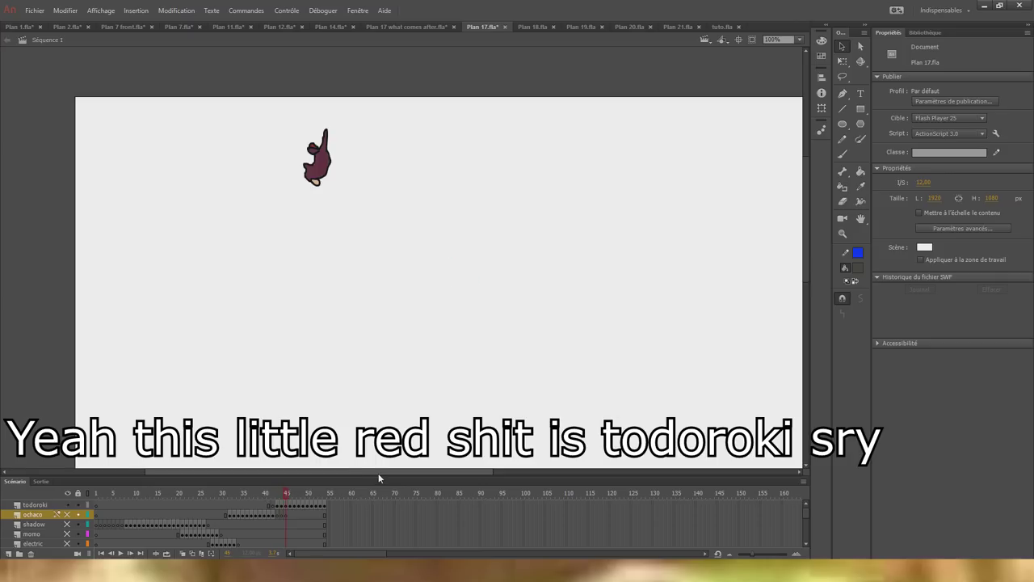
key(period)
key(period)
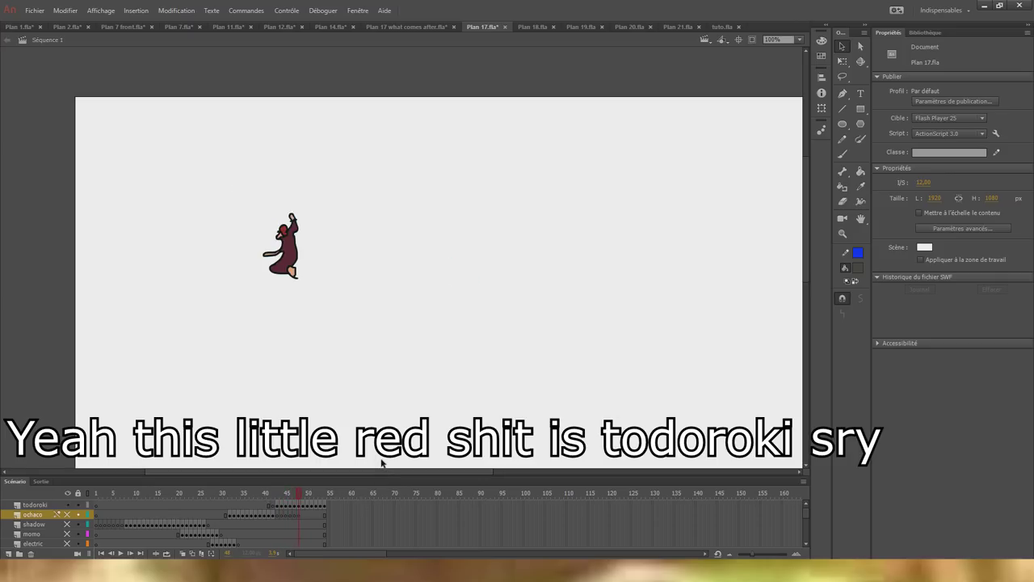
Step through the rest of the todoroki animation to frame 54.
key(period)
key(period)
key(period)
key(period)
key(period)
key(period)
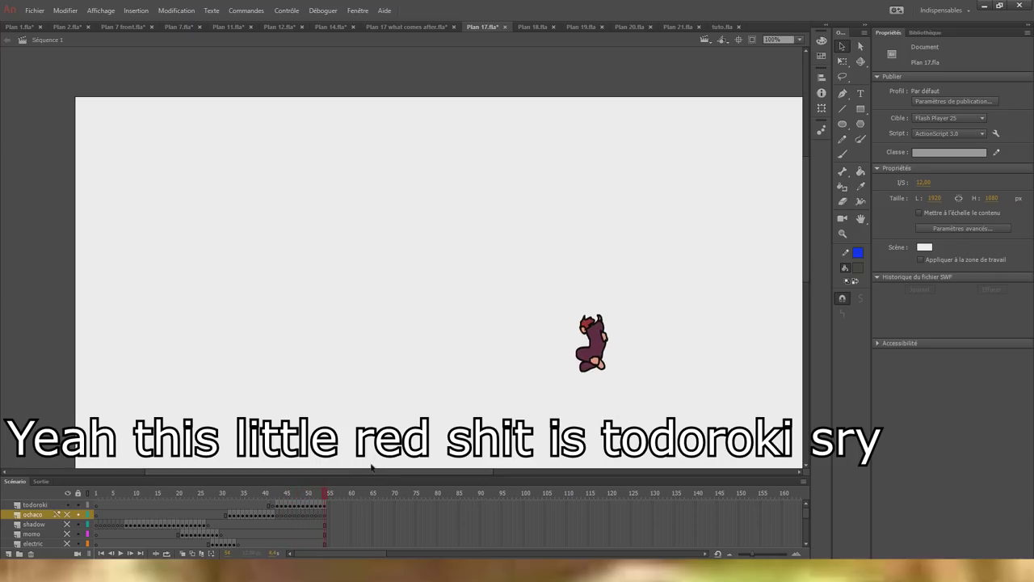
Step backward through the todoroki animation from frame 54 past frame 47.
key(comma)
key(comma)
key(comma)
key(comma)
key(comma)
key(comma)
key(comma)
key(comma)
key(comma)
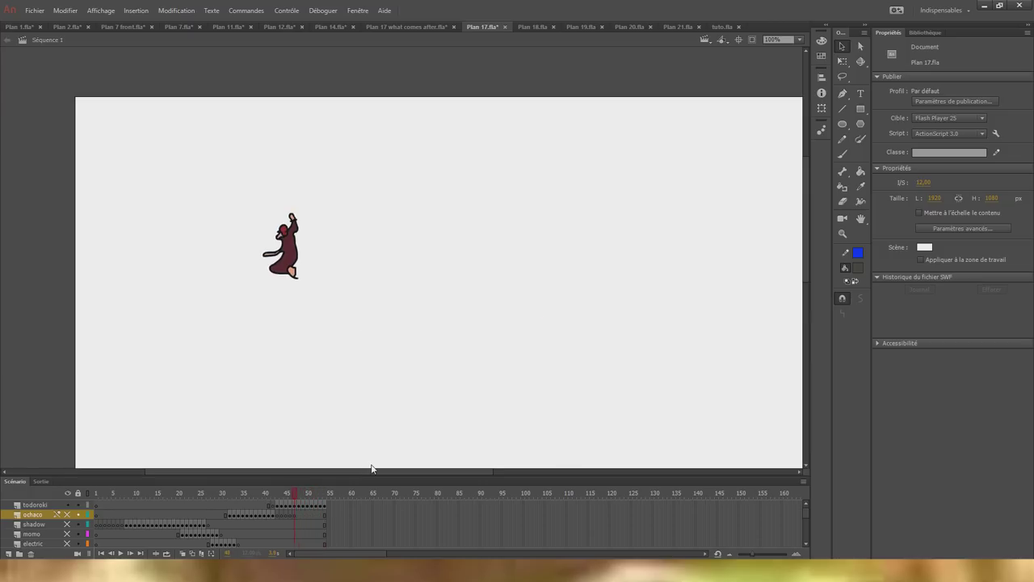
key(comma)
key(comma)
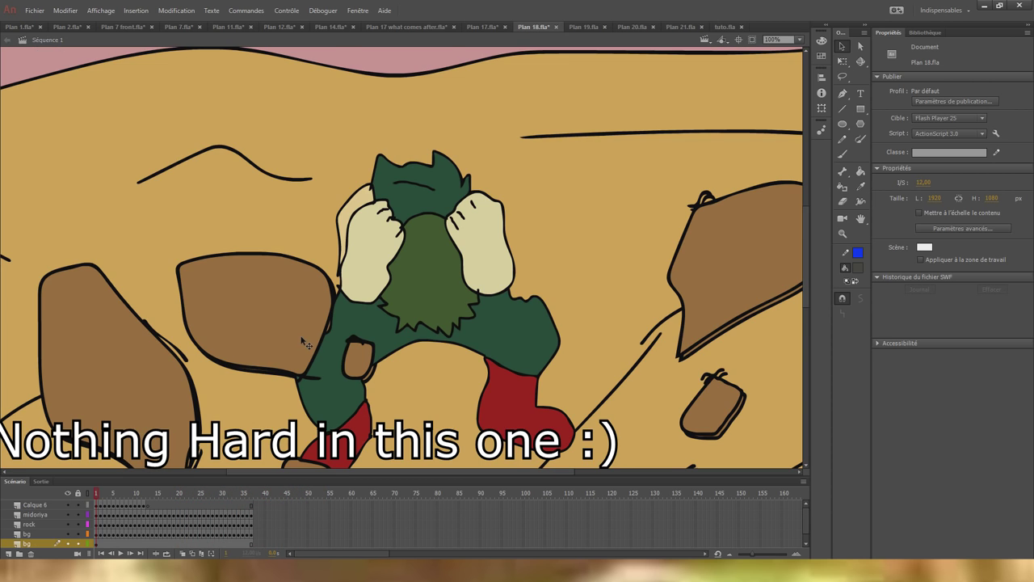
Play the Plan 18.fla animation and reduce its stage zoom to 25%.
key(Return)
click(799, 40)
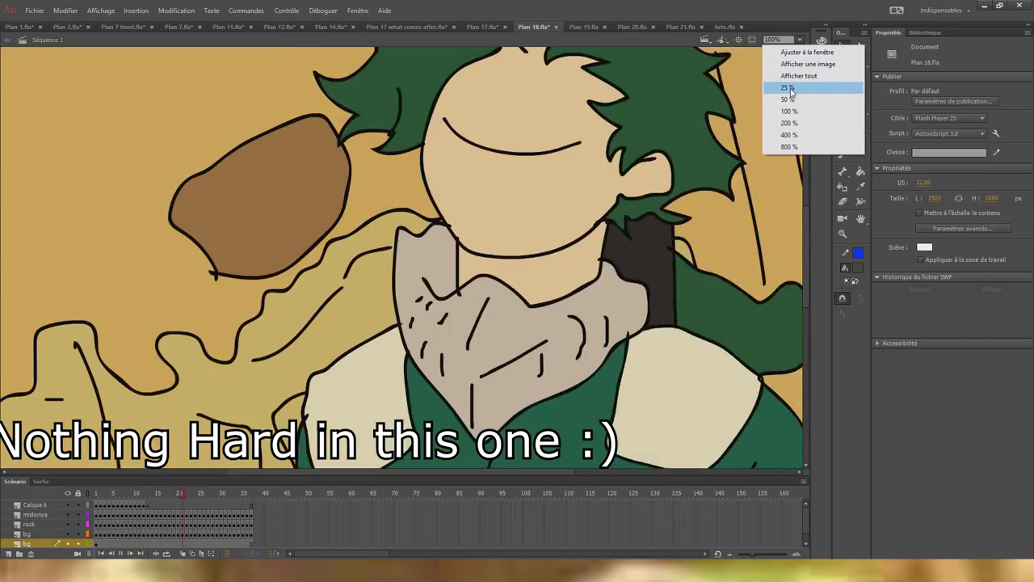
click(789, 88)
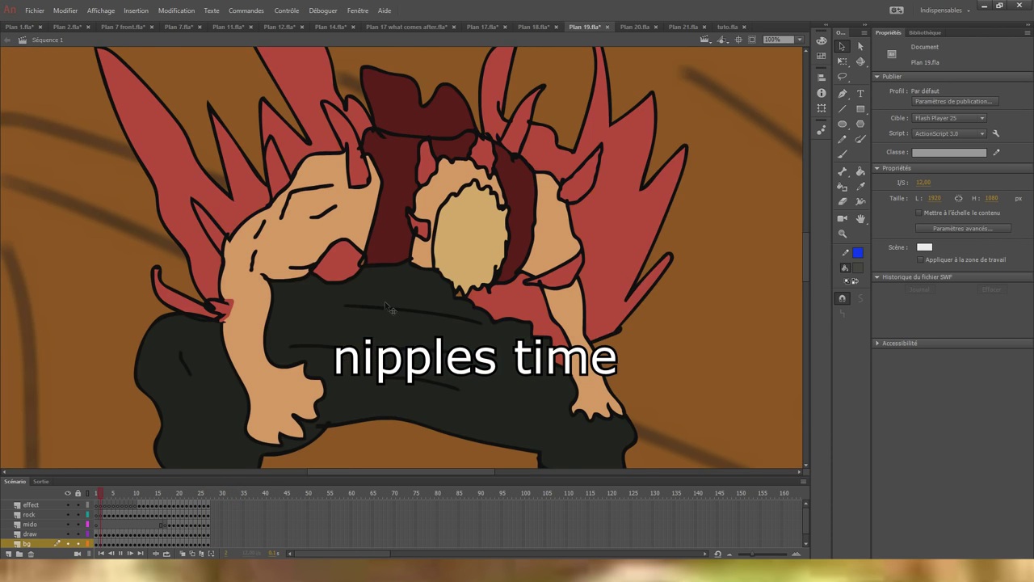
Reduce the stage zoom of Plan 19.fla to 25% and replay its animation from frame 1.
click(798, 39)
click(790, 98)
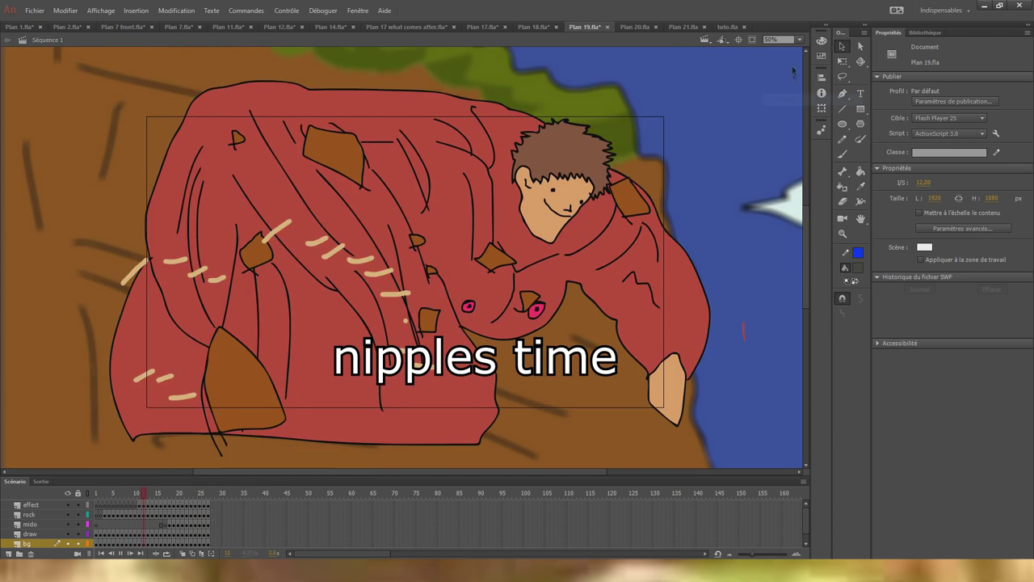
click(798, 39)
click(783, 87)
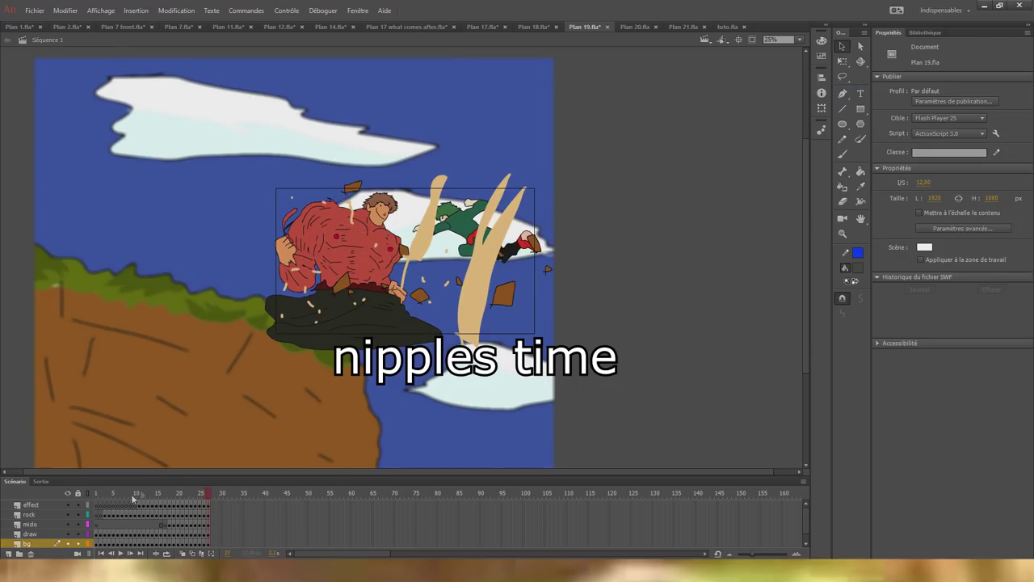
click(97, 505)
click(187, 265)
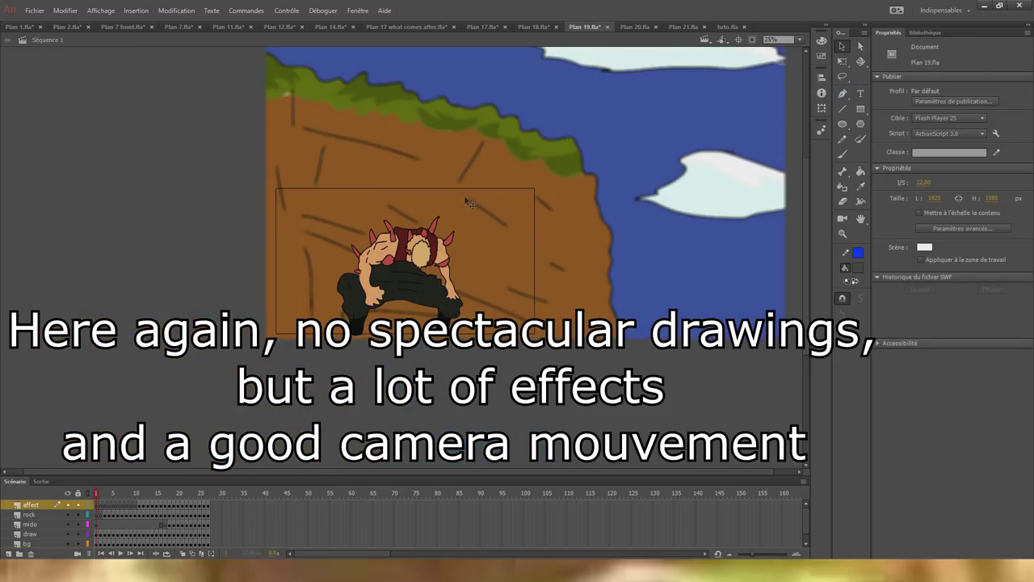
key(Return)
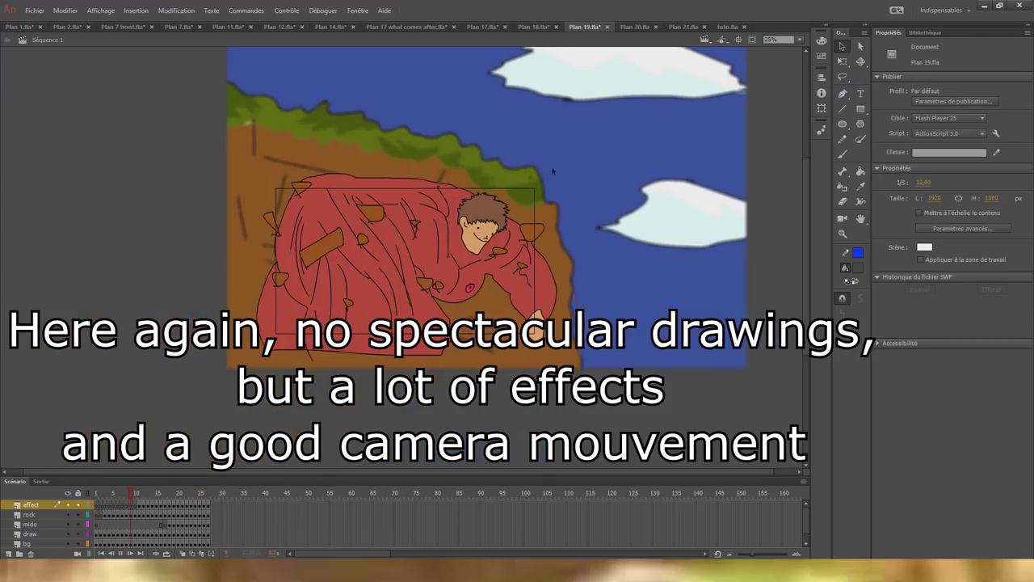
Return to frame 1 of Plan 19.fla and step through the character's transformation to frame 12.
click(97, 507)
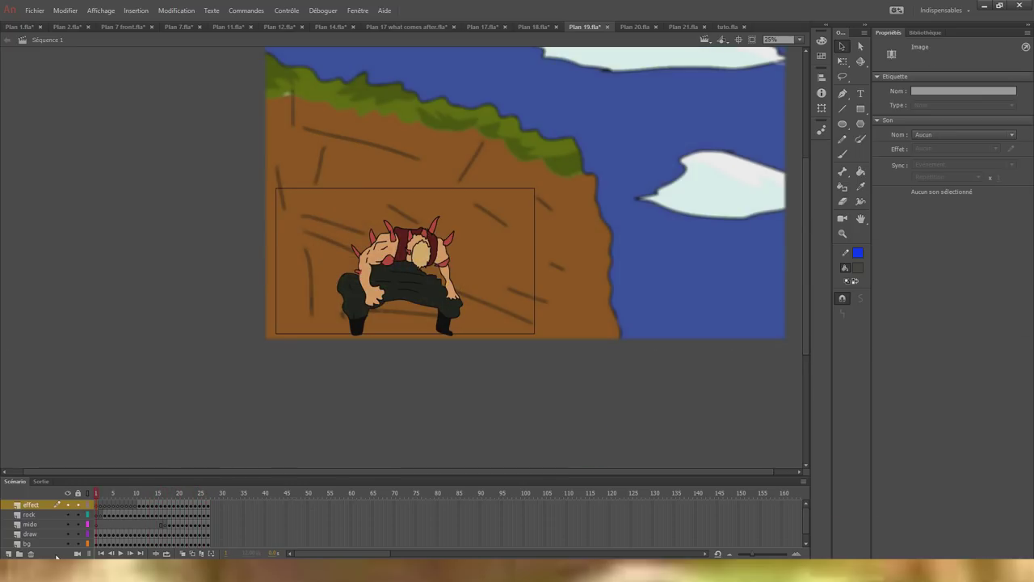
scroll(68, 534, down, 1)
key(ctrl+y)
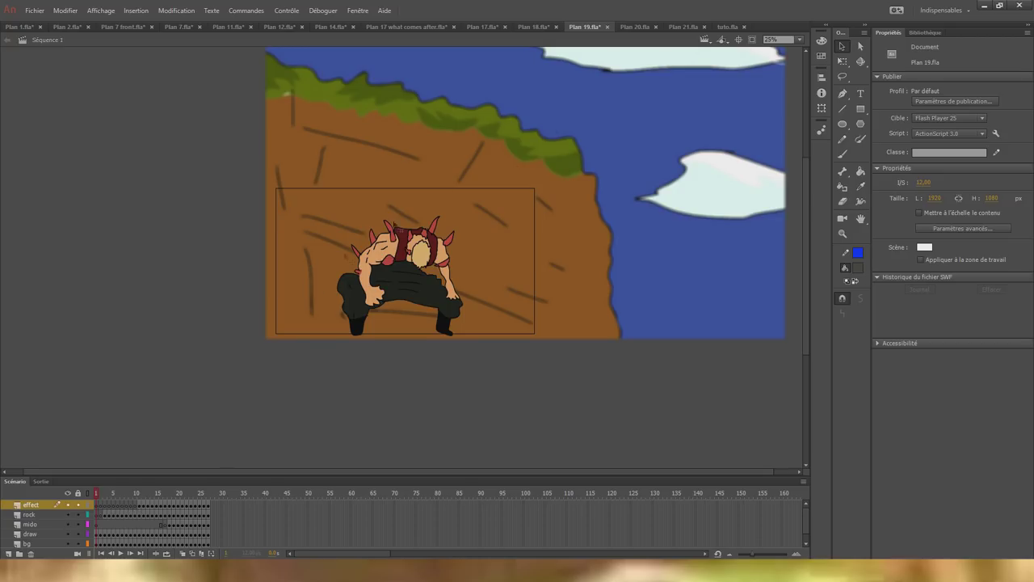
key(period)
key(period)
key(period)
key(period)
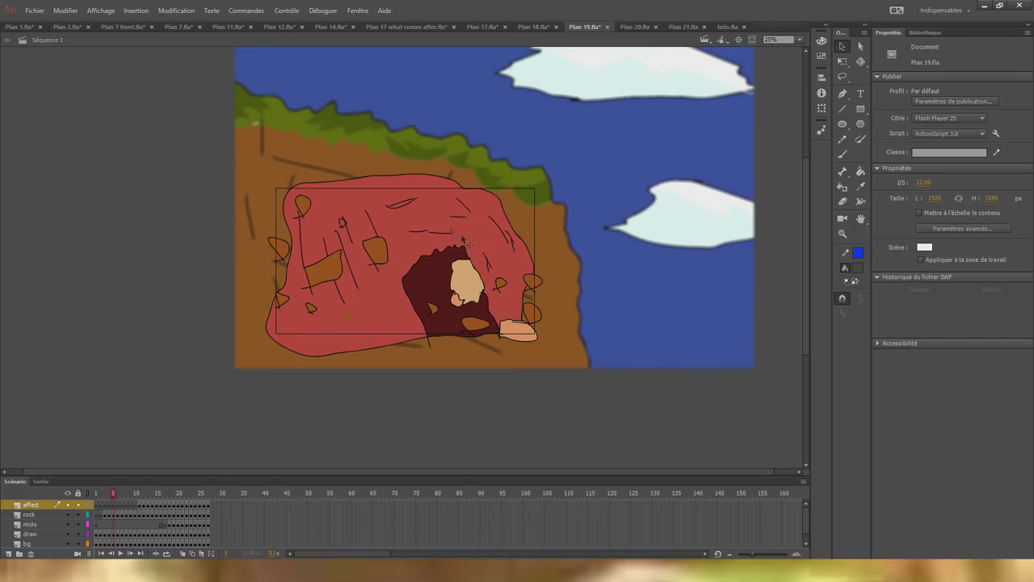
key(period)
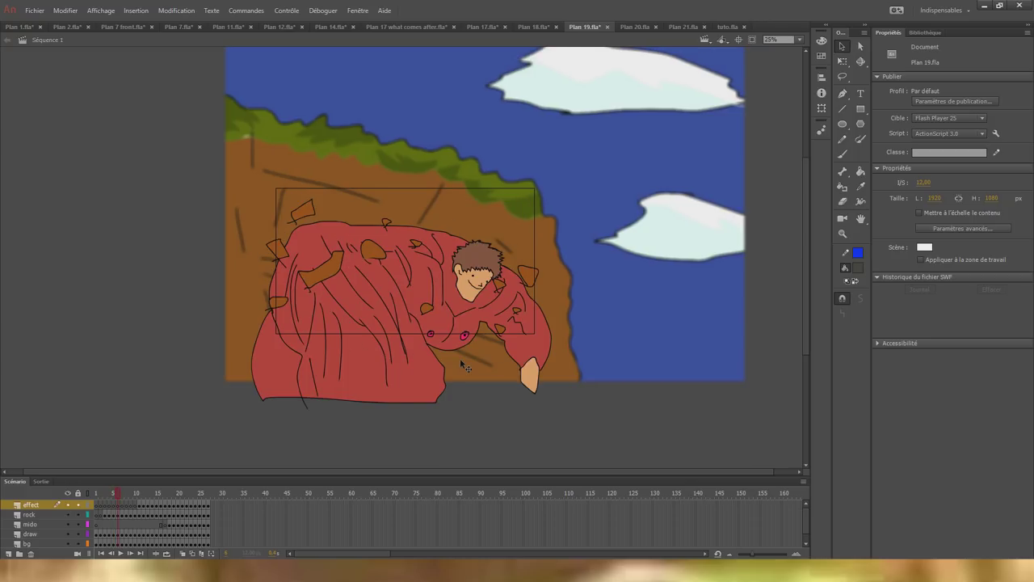
key(period)
key(period)
key(period)
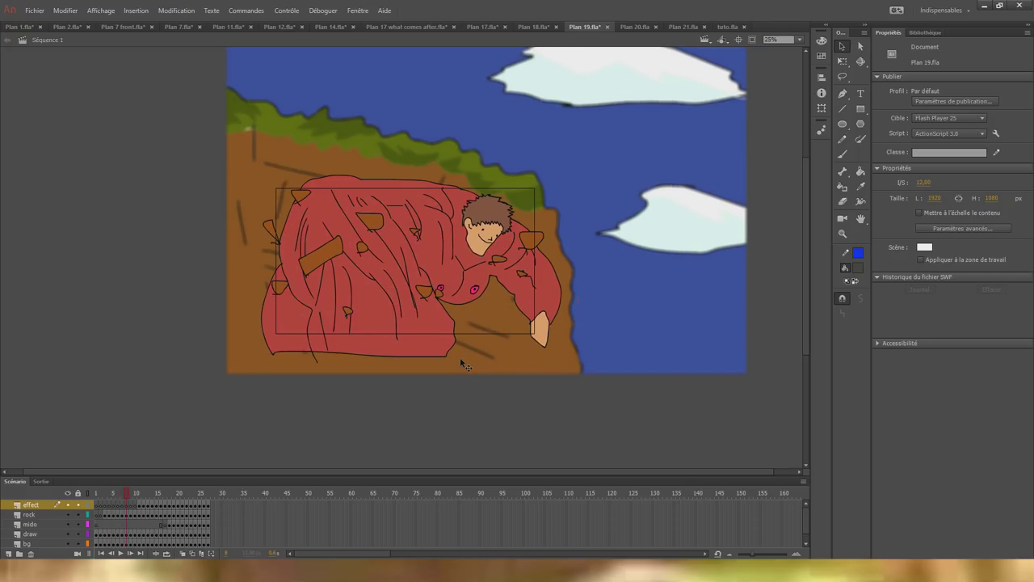
key(period)
key(period)
key(period)
key(period)
key(period)
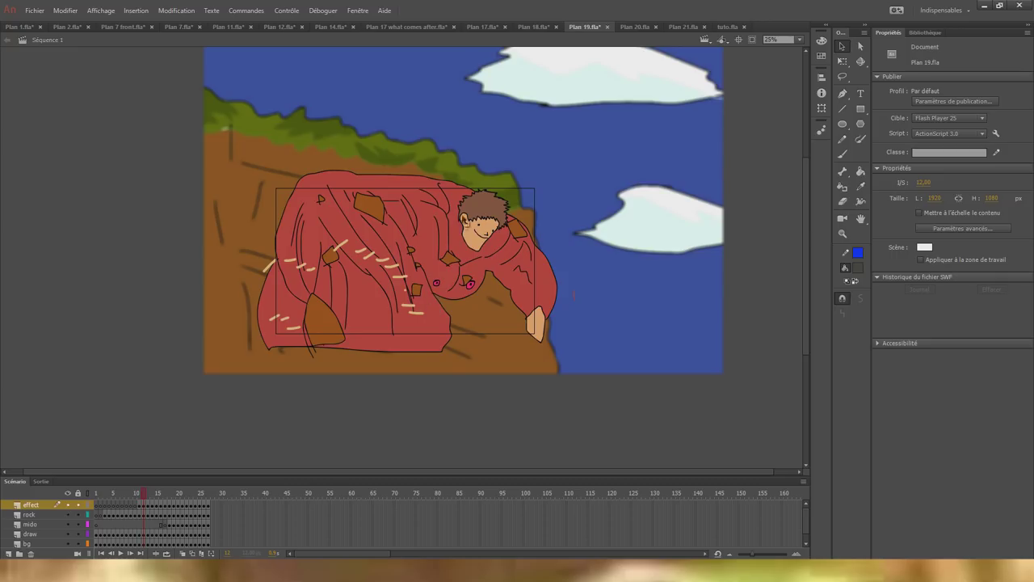
Zoom in on the stage and play the effect and rock animation with the mido and draw layers hidden.
key(ctrl+equal)
key(ctrl+equal)
key(ctrl+equal)
drag(358, 475, 397, 475)
scroll(401, 394, down, 3)
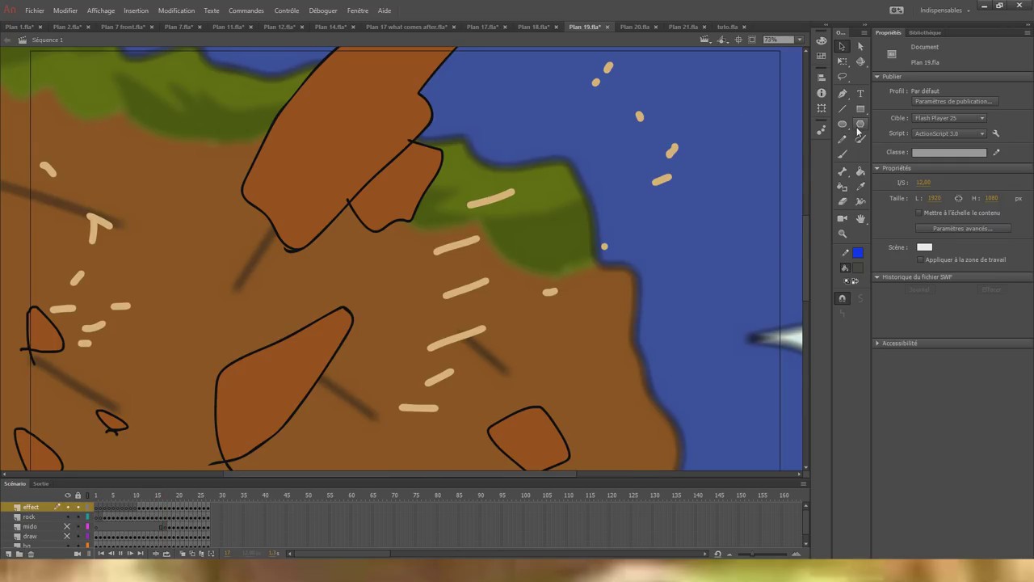
key(Return)
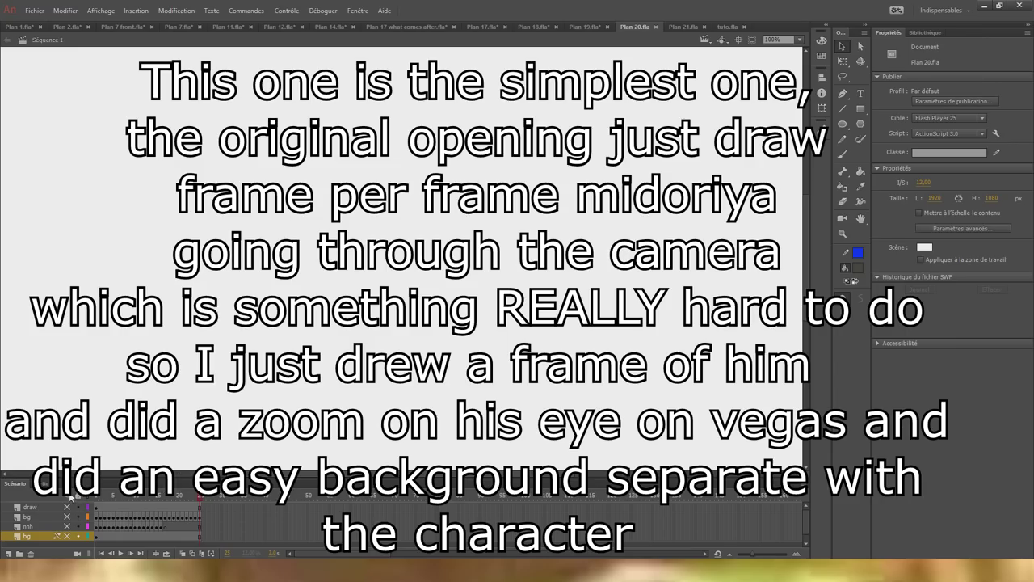
Play the Plan 20.fla animation with all layers shown and set the stage zoom to 50%.
key(Return)
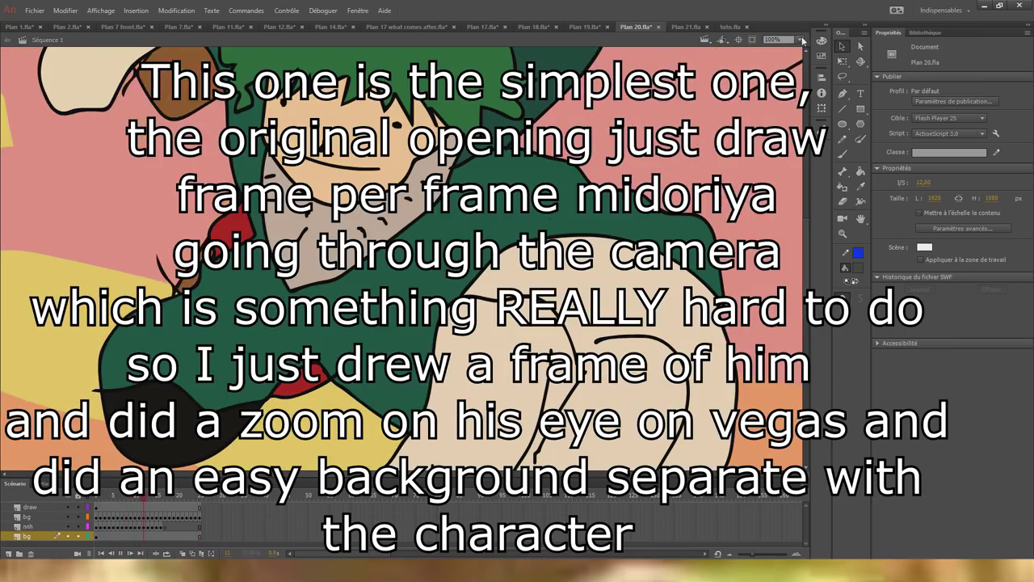
click(799, 40)
click(808, 94)
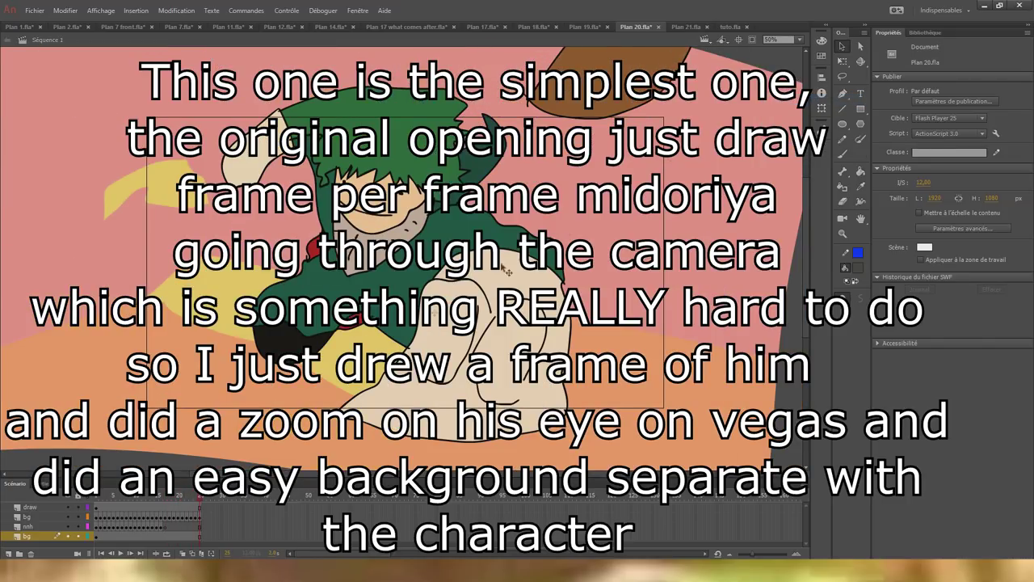
View the Plan 20.fla background without the draw layer, and the character without the two bg layers.
click(67, 506)
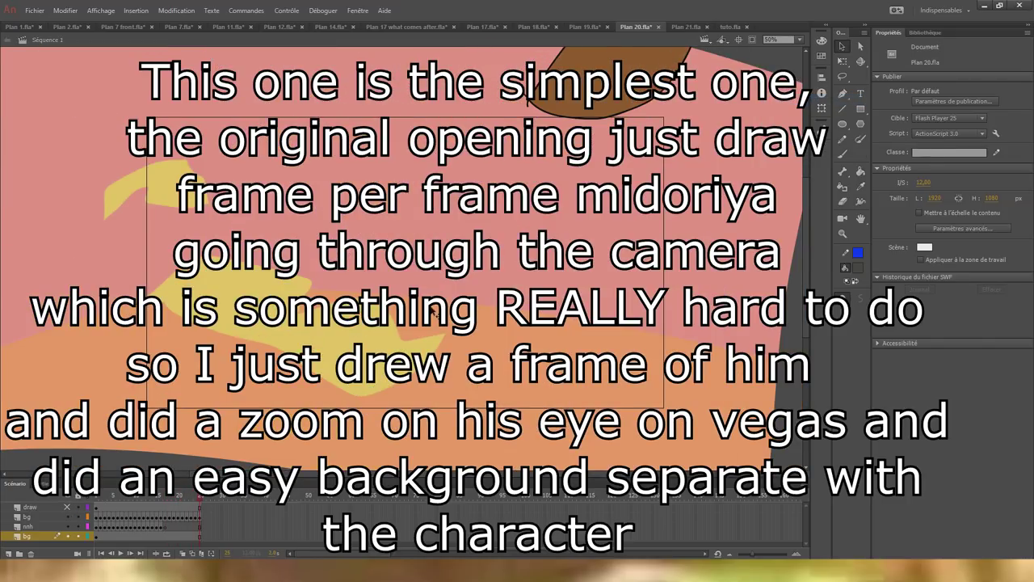
click(67, 516)
click(67, 536)
click(67, 507)
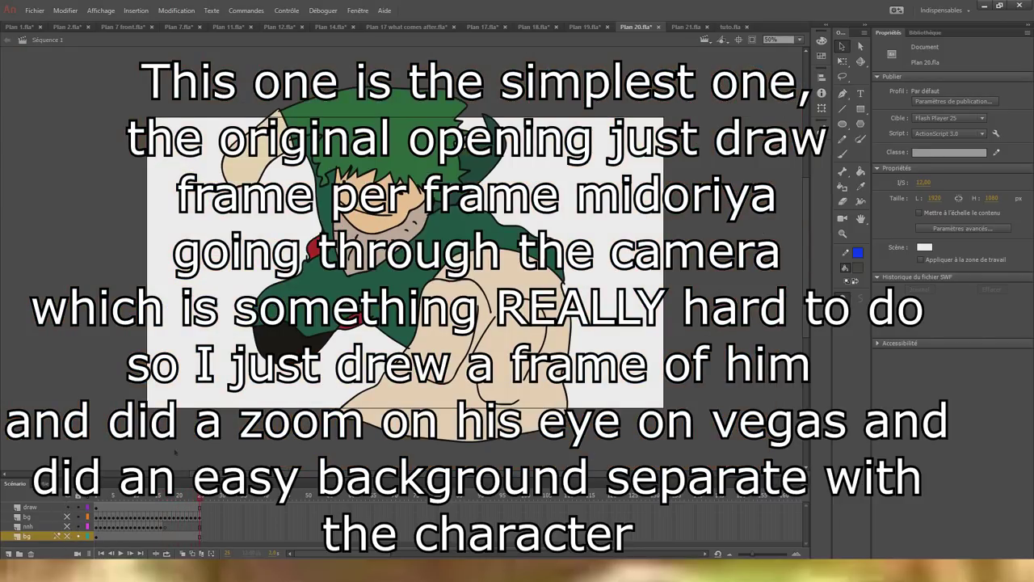
Switch to Plan 21.fla, set the stage zoom to 25% and play its animation.
click(687, 26)
click(799, 39)
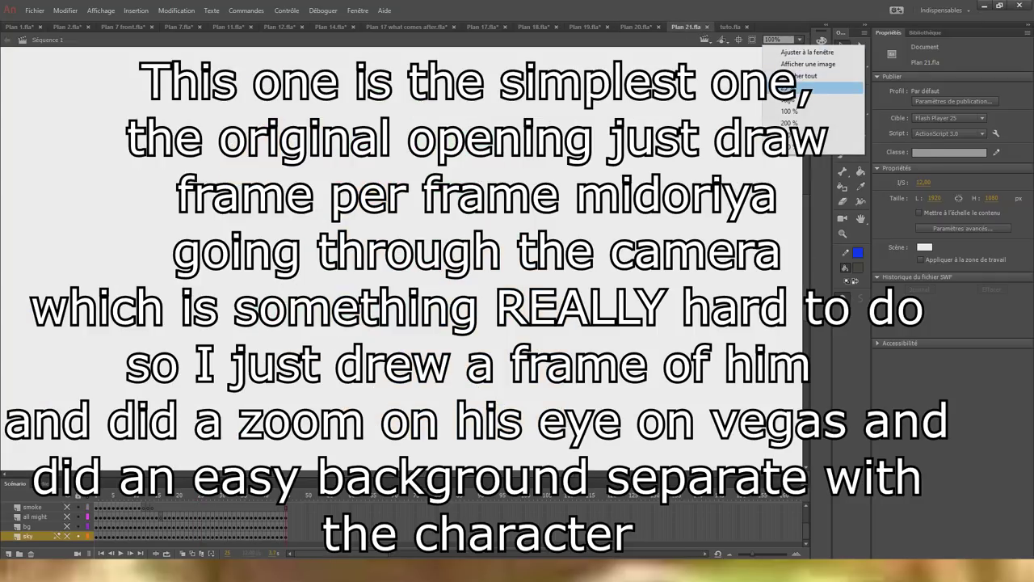
click(799, 88)
key(Return)
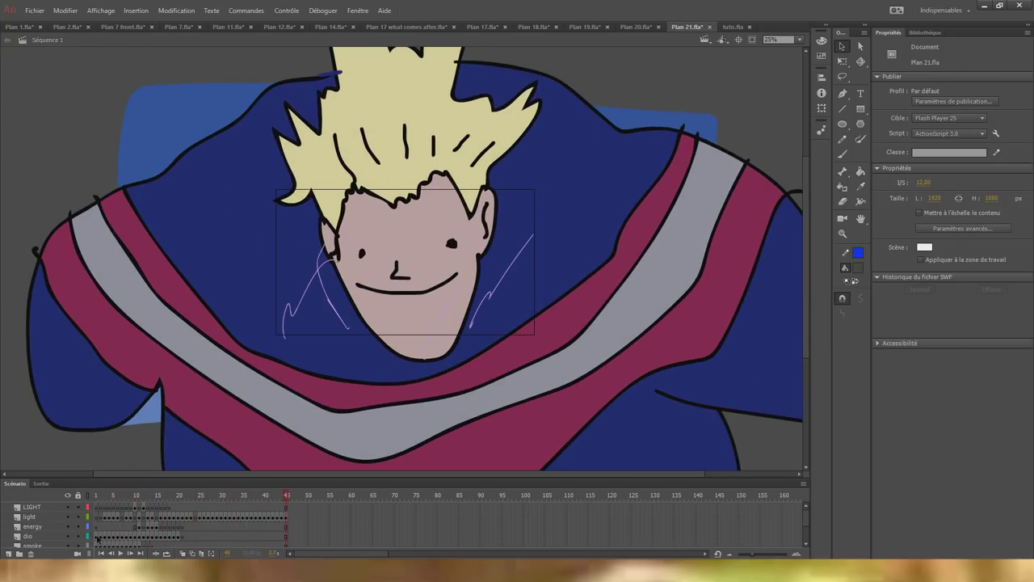
Return to frame 1 of the dio layer and set the stage zoom to 50%.
click(96, 536)
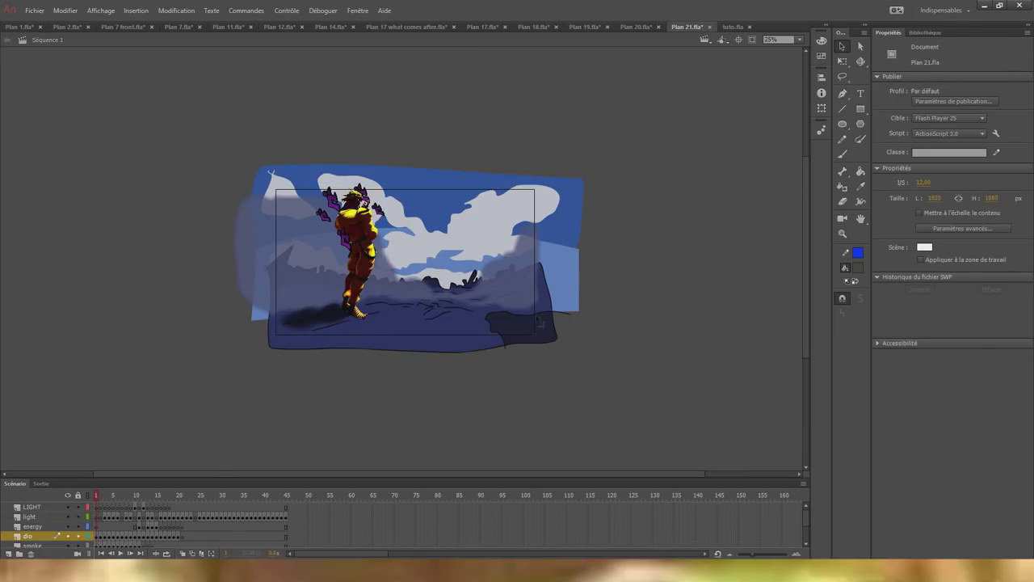
click(798, 39)
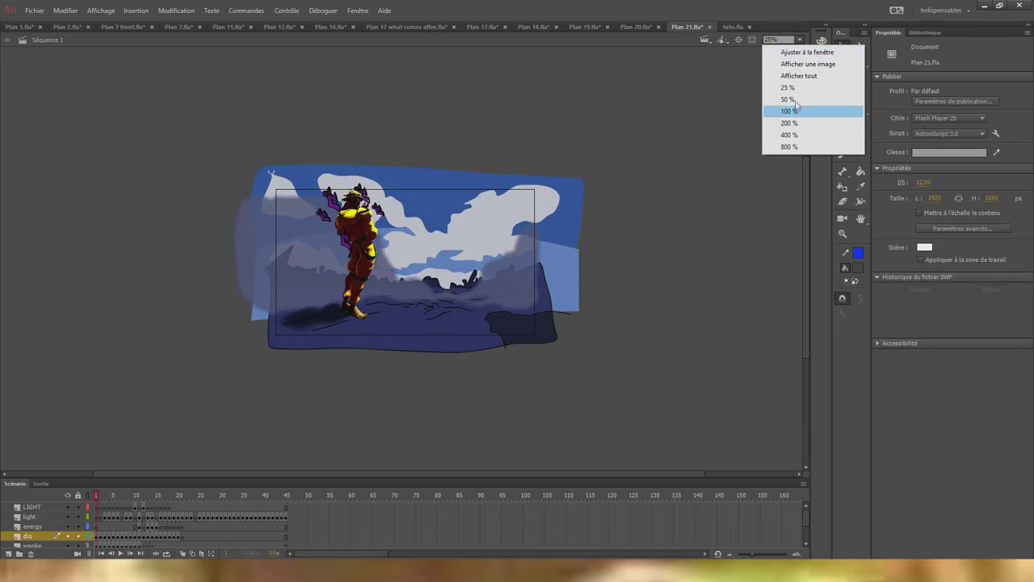
click(793, 98)
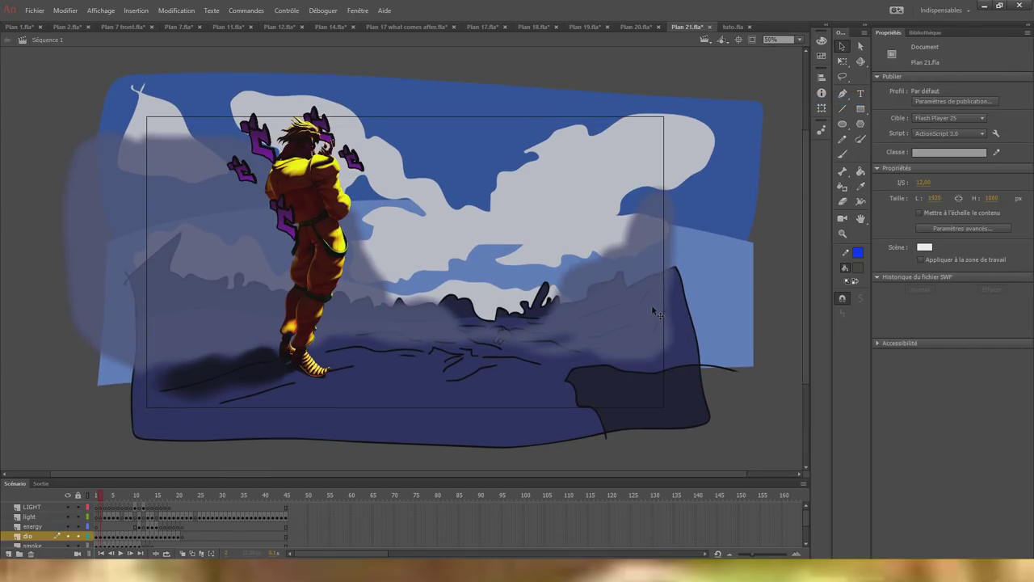
scroll(651, 305, down, 4)
scroll(162, 525, down, 2)
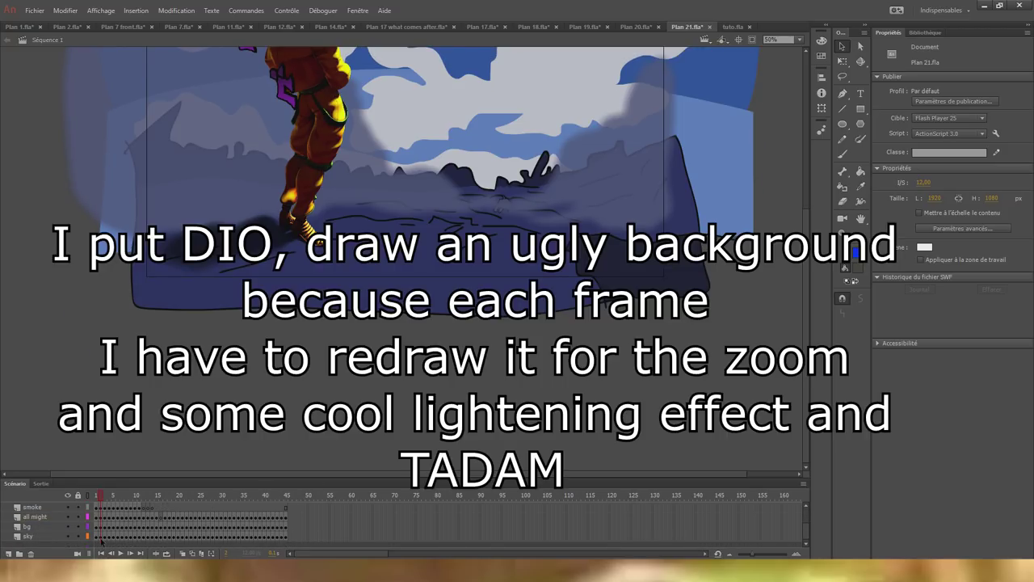
Replay the Plan 21.fla animation from frame 2 of the sky layer with the scene back in view.
click(101, 537)
click(365, 329)
scroll(366, 329, up, 4)
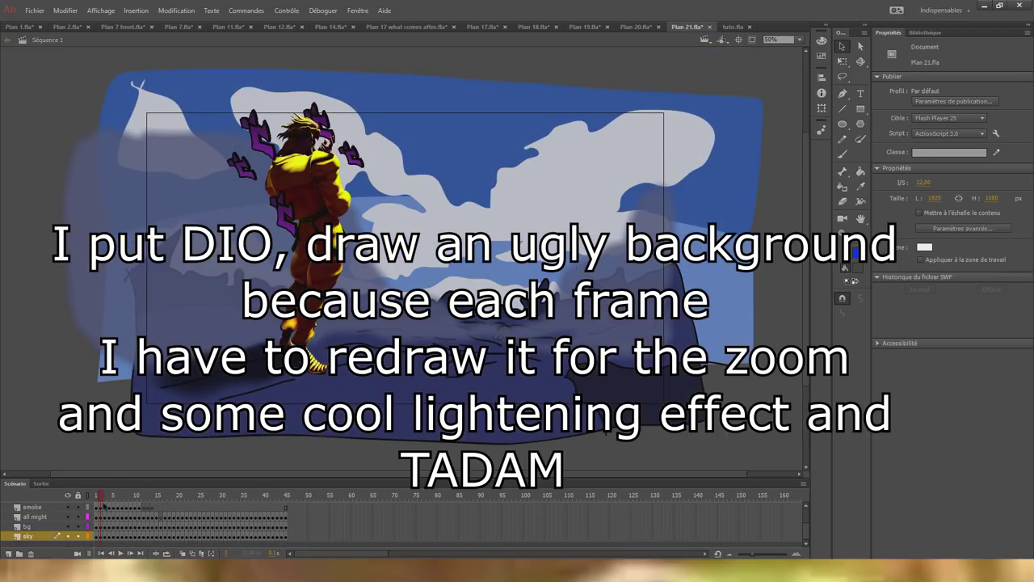
key(Return)
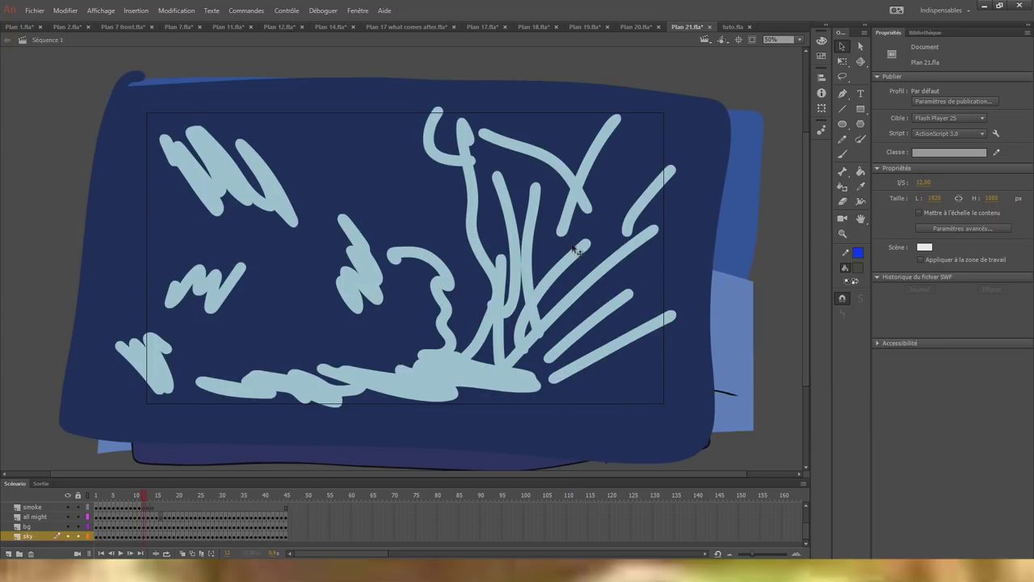
Step through the lightning effect of Plan 21.fla starting from frame 10.
click(135, 518)
key(period)
key(period)
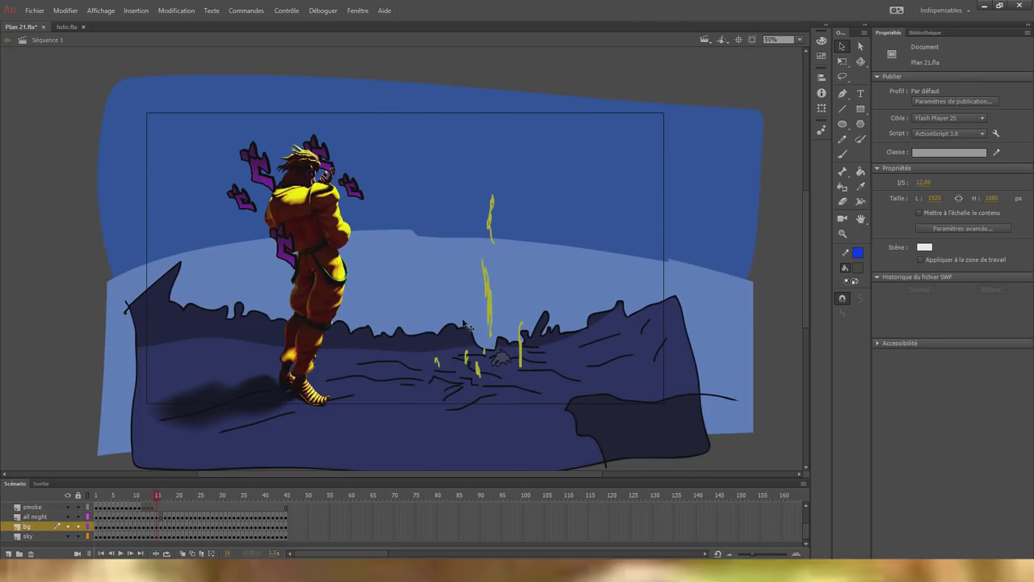
Step frame by frame through the rest of the Plan 21.fla animation, from frame 15 to the final frame 45 of the All Might close-up.
key(period)
key(period)
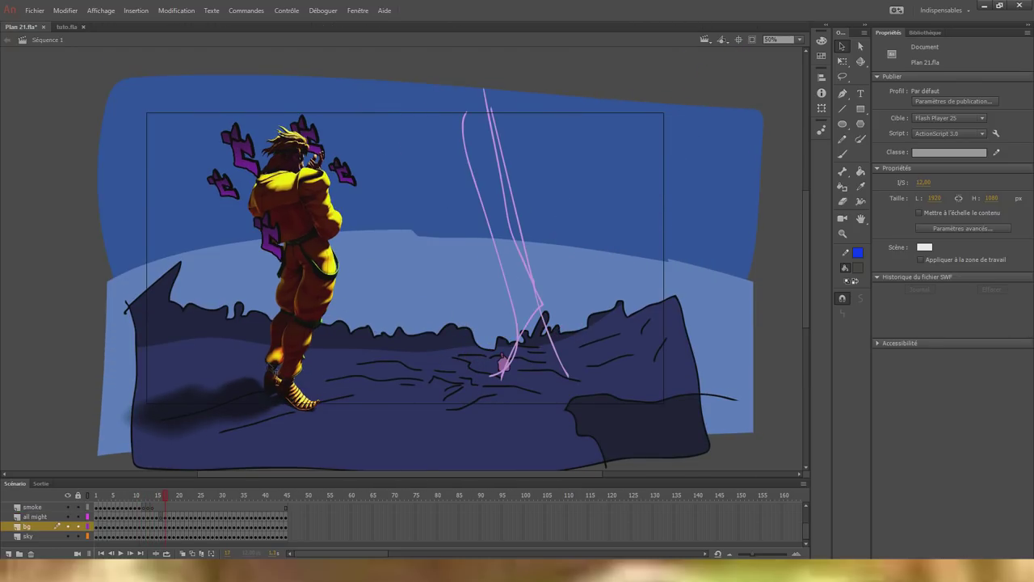
key(period)
key(period)
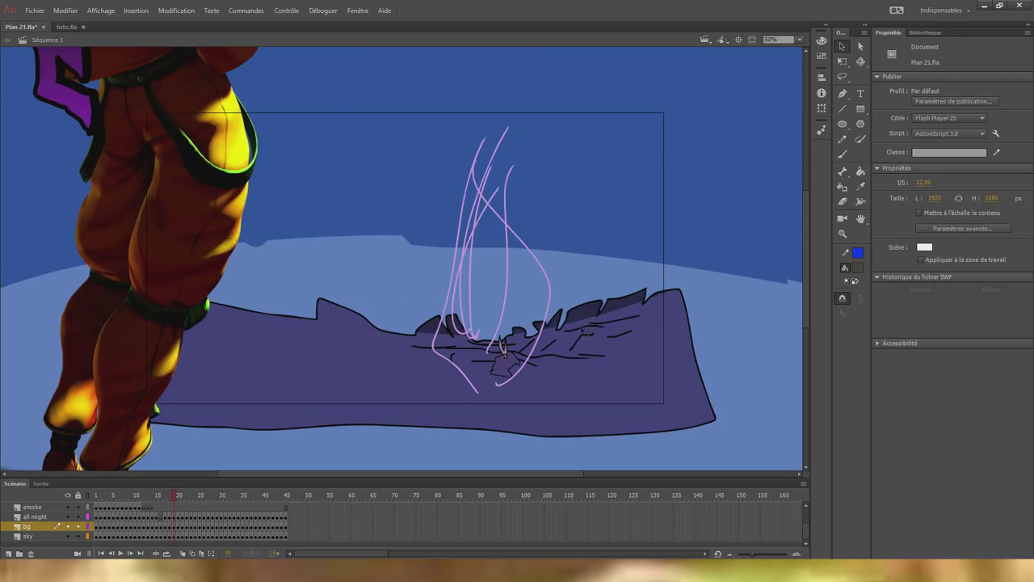
key(period)
key(period)
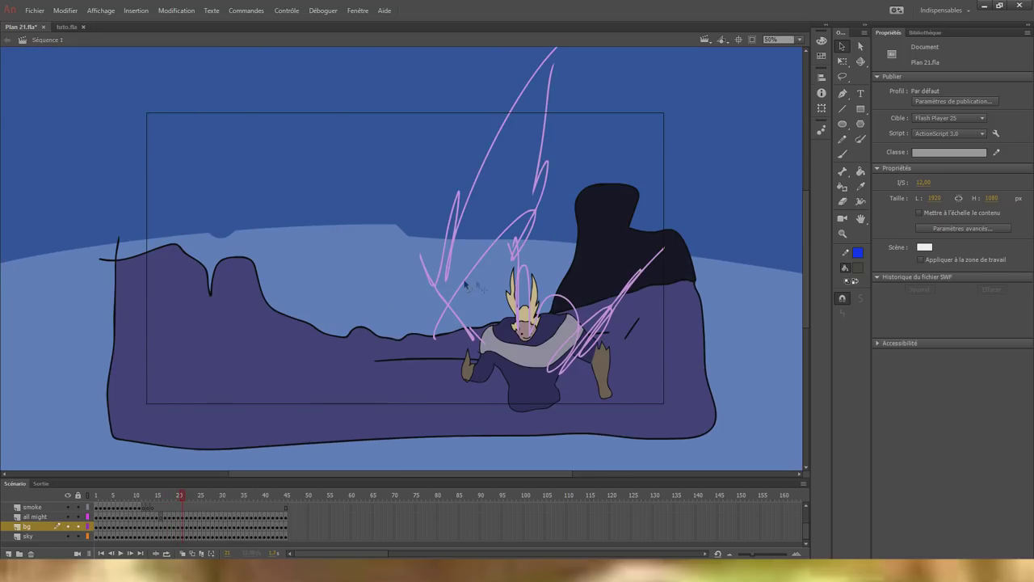
key(period)
key(period)
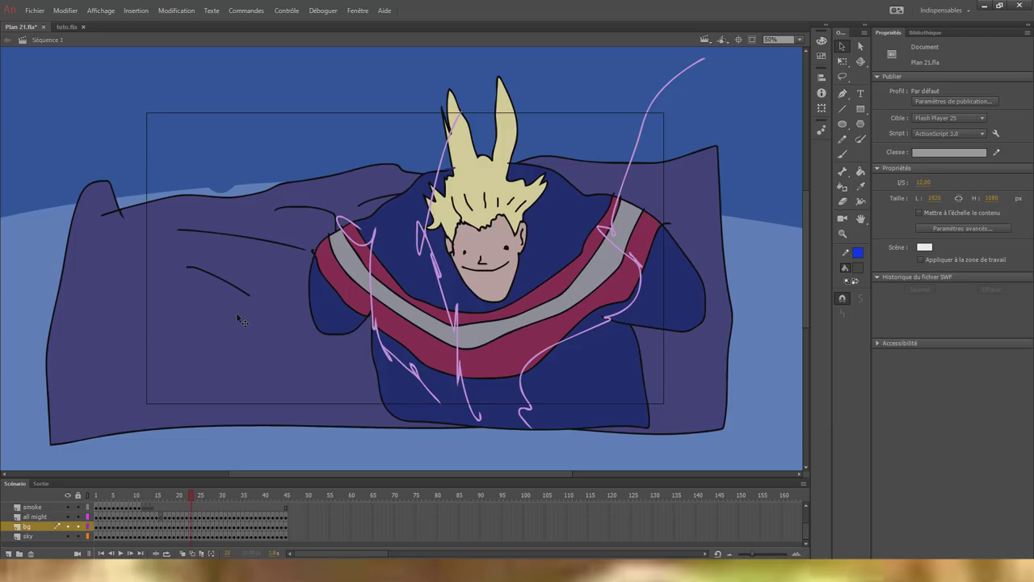
key(period)
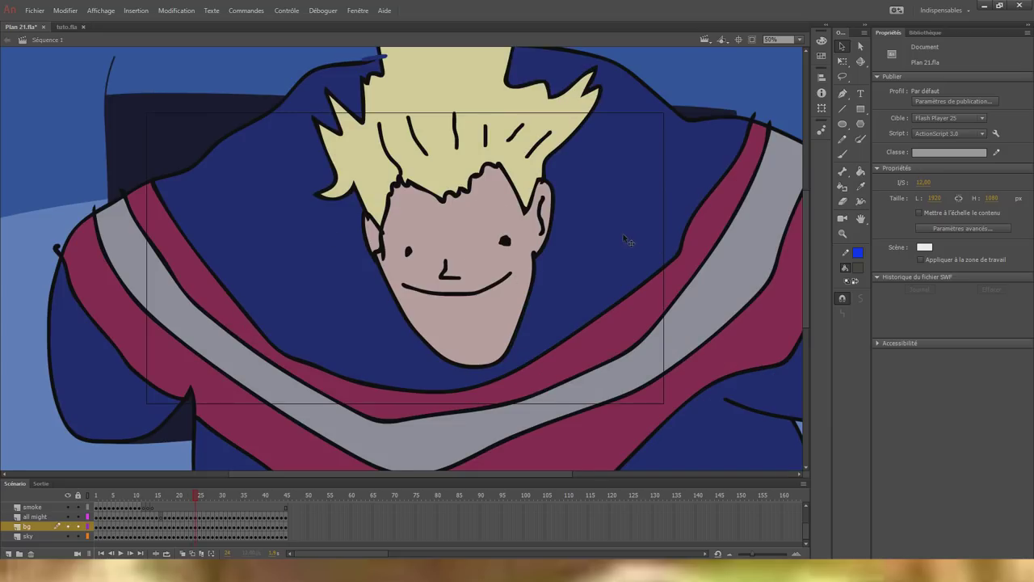
key(period)
key(period)
key(period)
key(period)
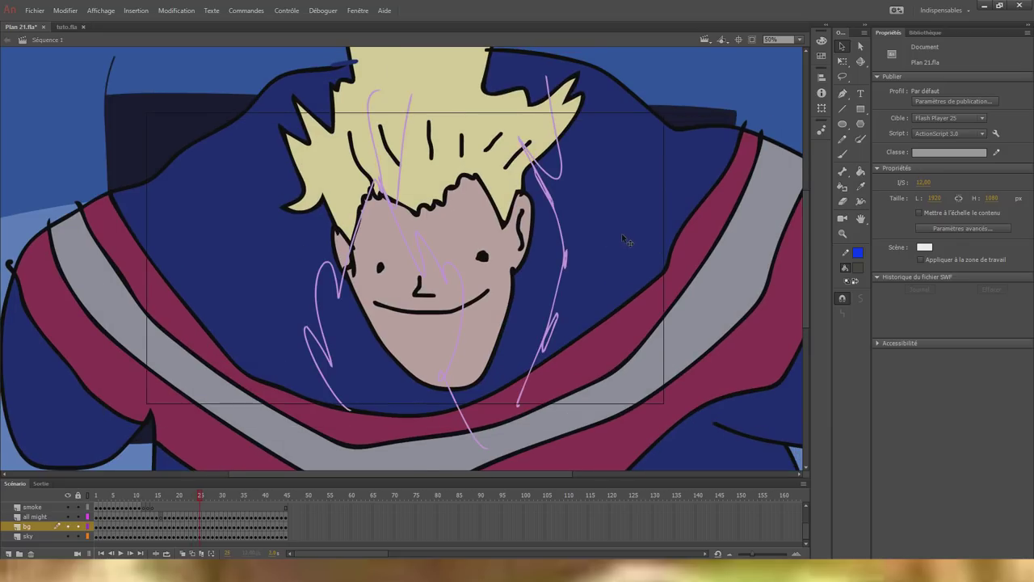
key(period)
key(period)
key(period)
key(period)
key(period)
key(period)
key(period)
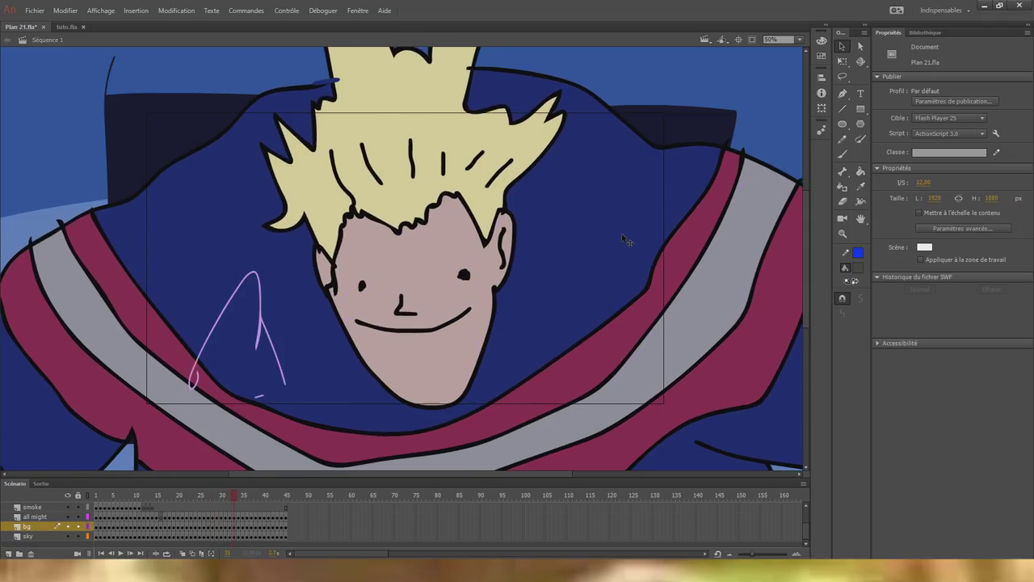
key(period)
key(period)
key(period)
key(period)
key(period)
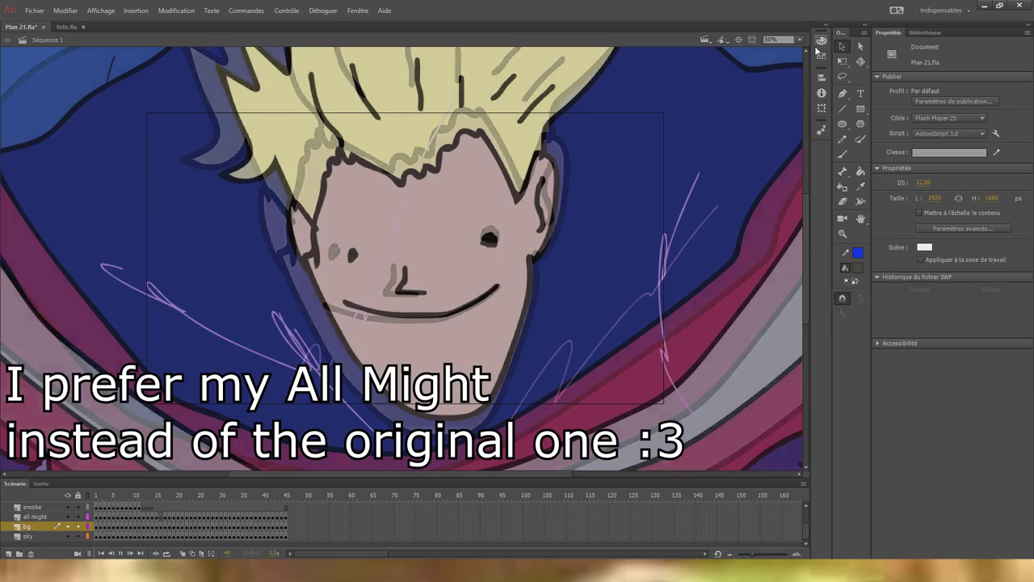
key(period)
key(period)
key(period)
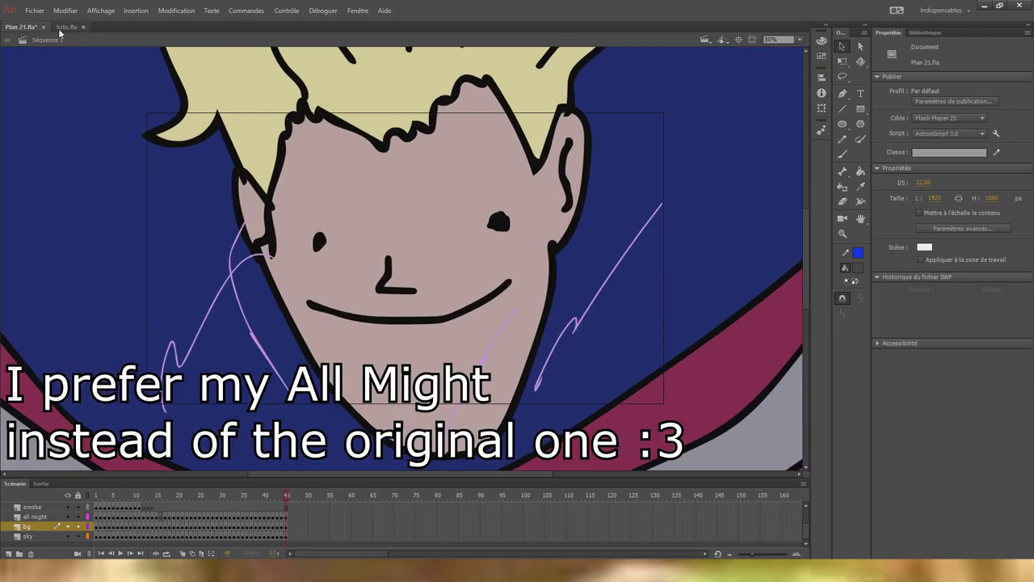